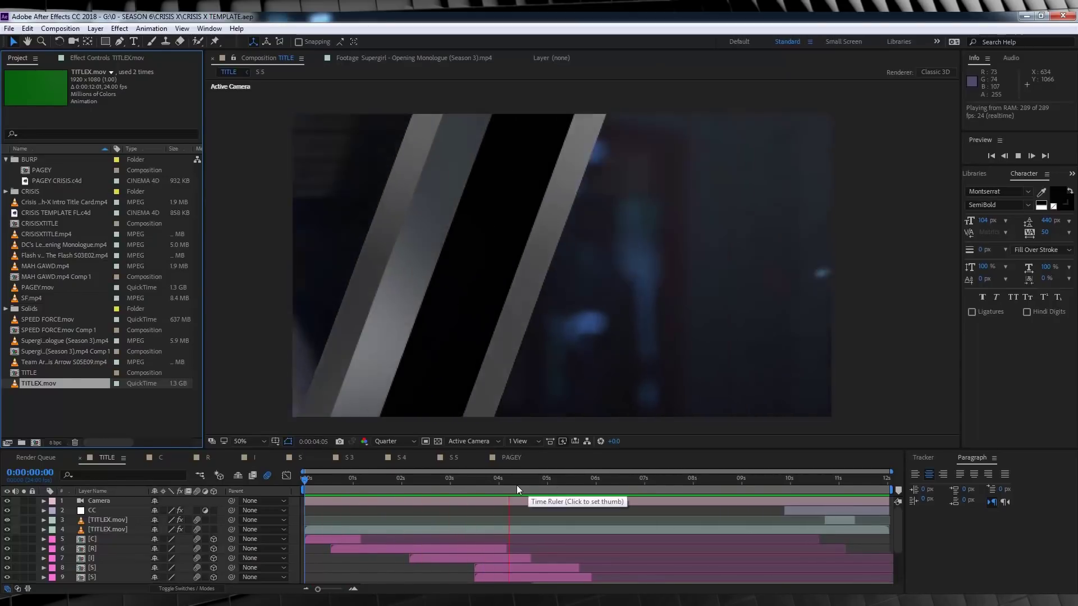
# Step: Switch to the PAGEY composition and preview its glimmer animation from the start
pyautogui.click(508, 458)
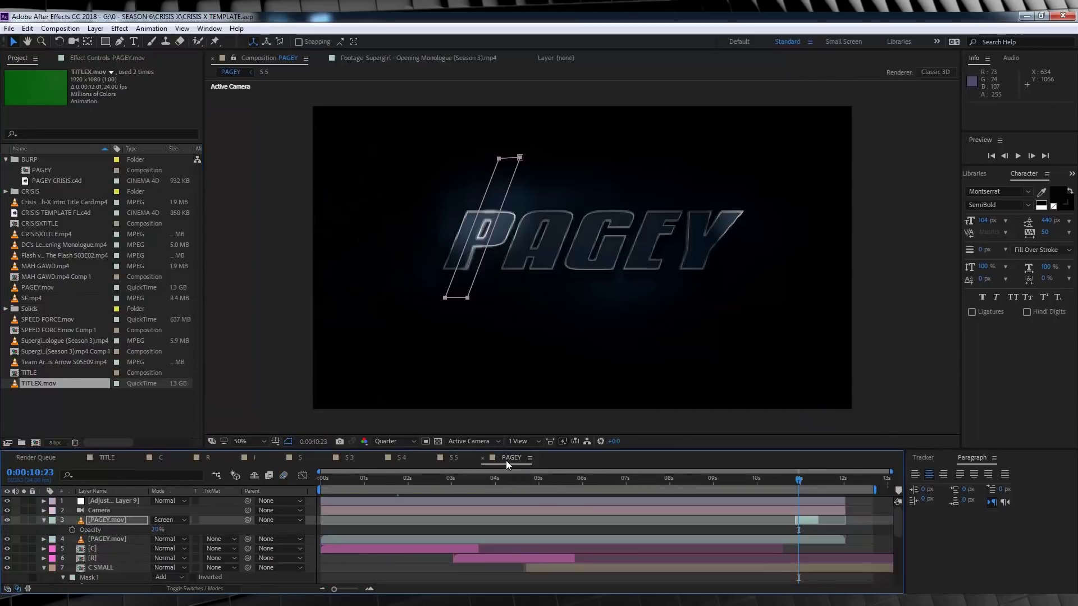
pyautogui.click(317, 480)
pyautogui.press('space')
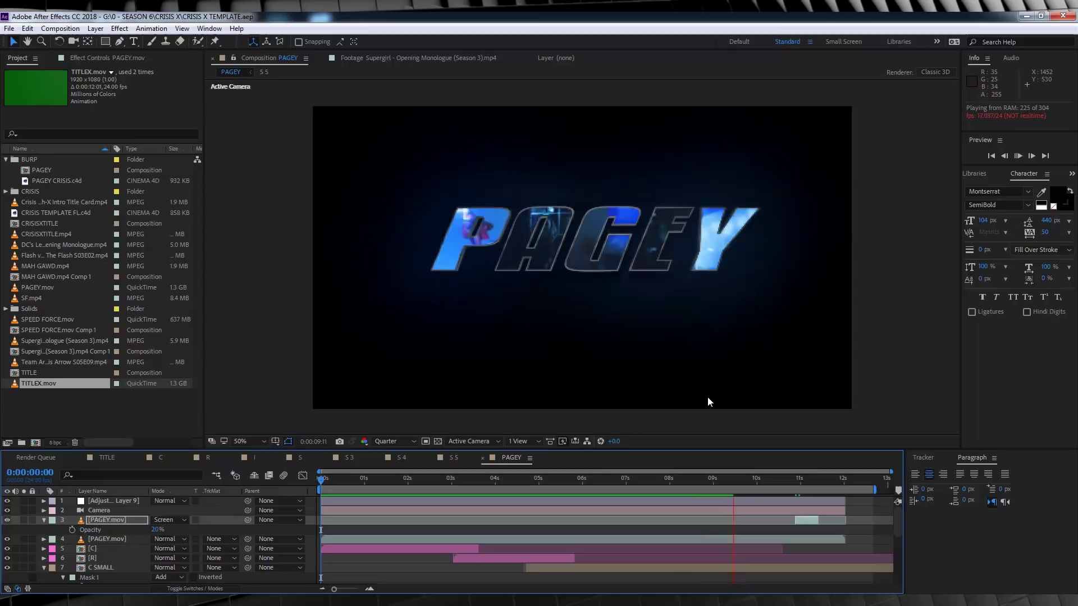
pyautogui.press('space')
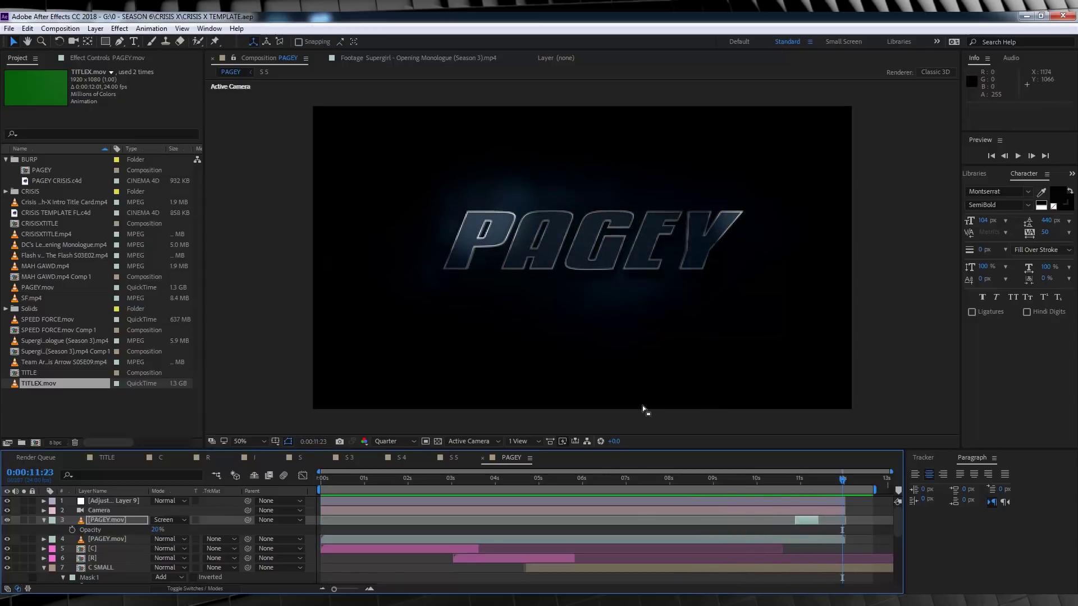
# Step: Select CRISIS TEMPLATE FL.c4d in the Project panel and bring up the Edit menu
pyautogui.click(37, 213)
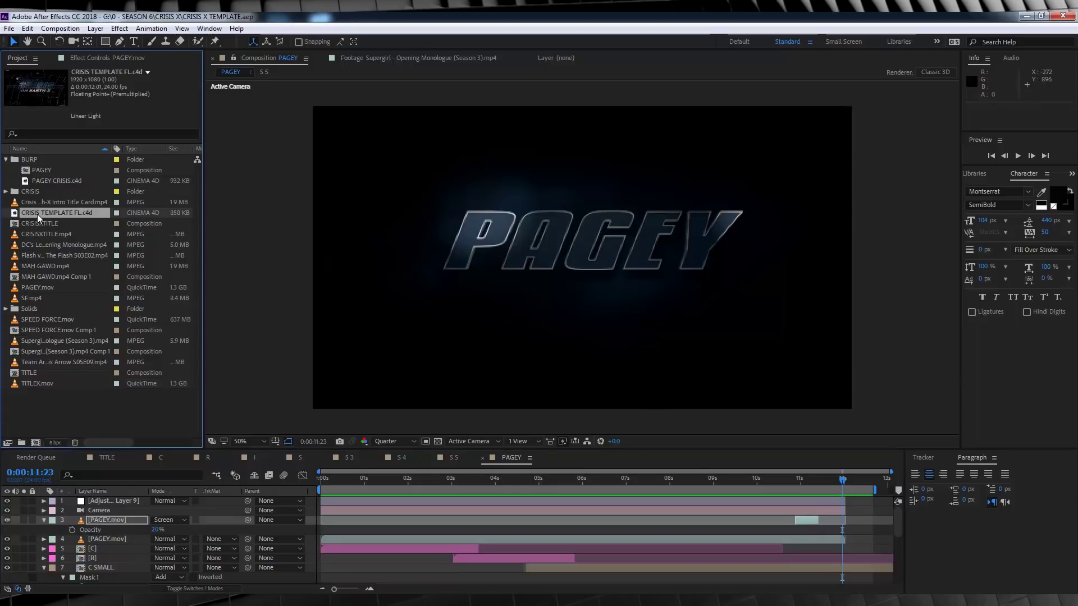
pyautogui.click(27, 29)
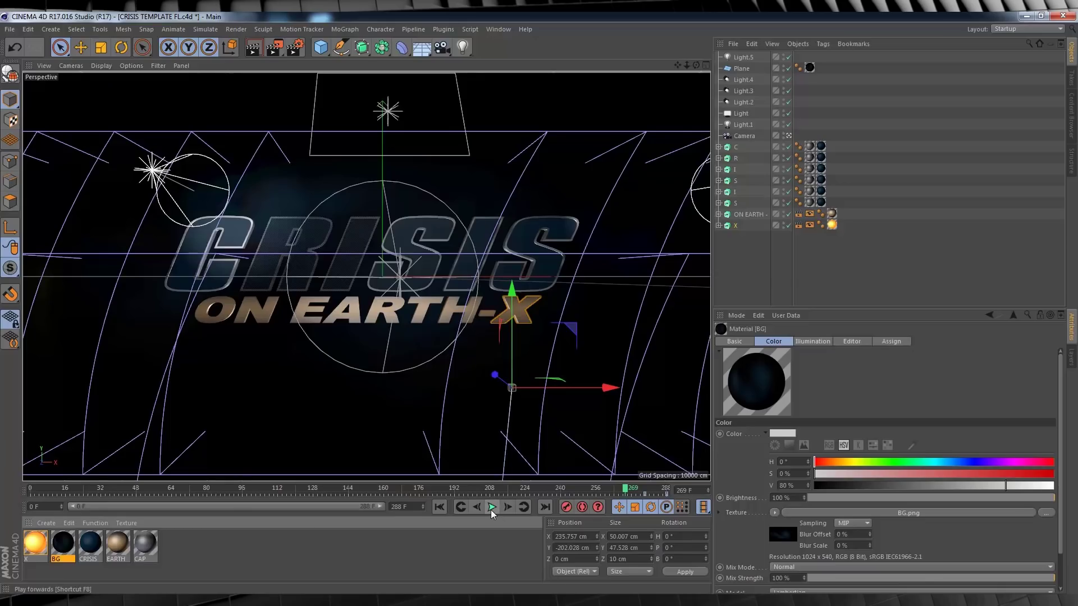
# Step: Play the CRISIS TEMPLATE FL scene's 288-frame title animation in Cinema 4D
pyautogui.click(491, 507)
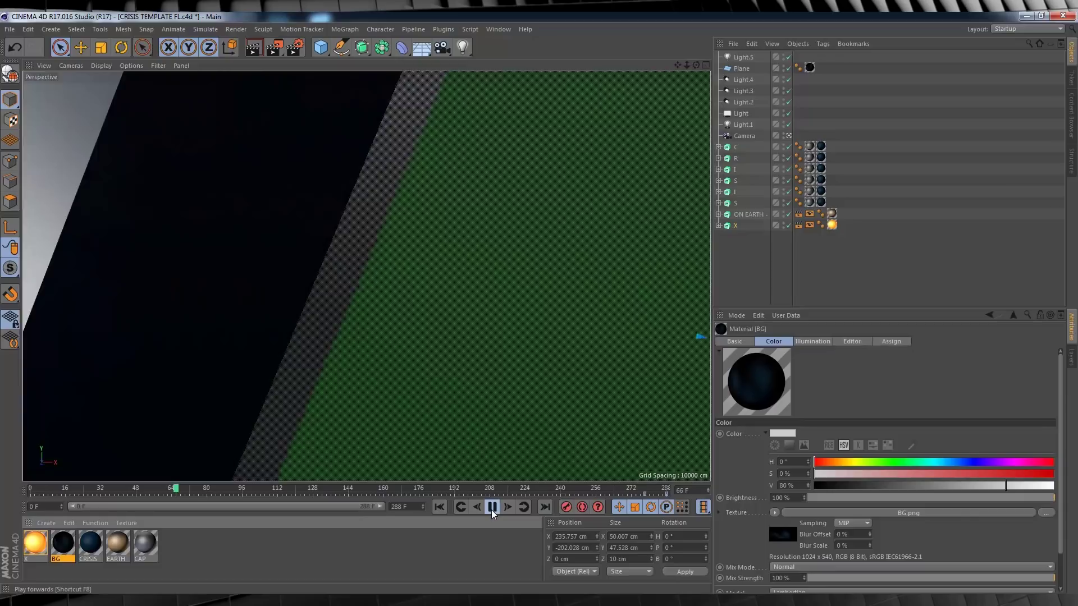
# Step: Stop playback at frame 231 and retype the C letter's text as F
pyautogui.click(491, 510)
pyautogui.click(503, 490)
pyautogui.moveTo(508, 490); pyautogui.dragTo(560, 497)
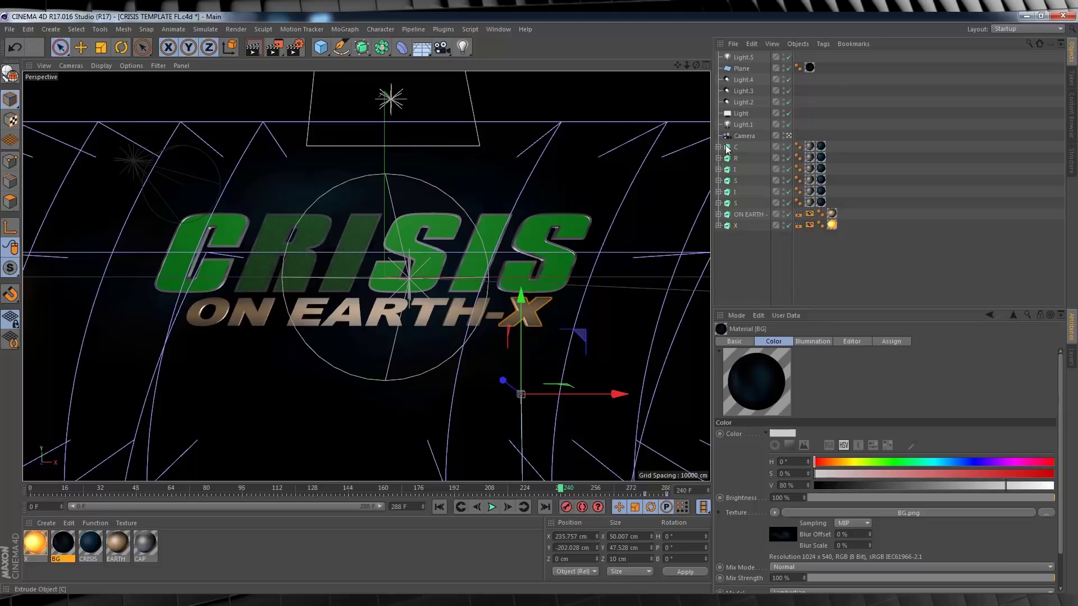
pyautogui.click(719, 148)
pyautogui.click(740, 157)
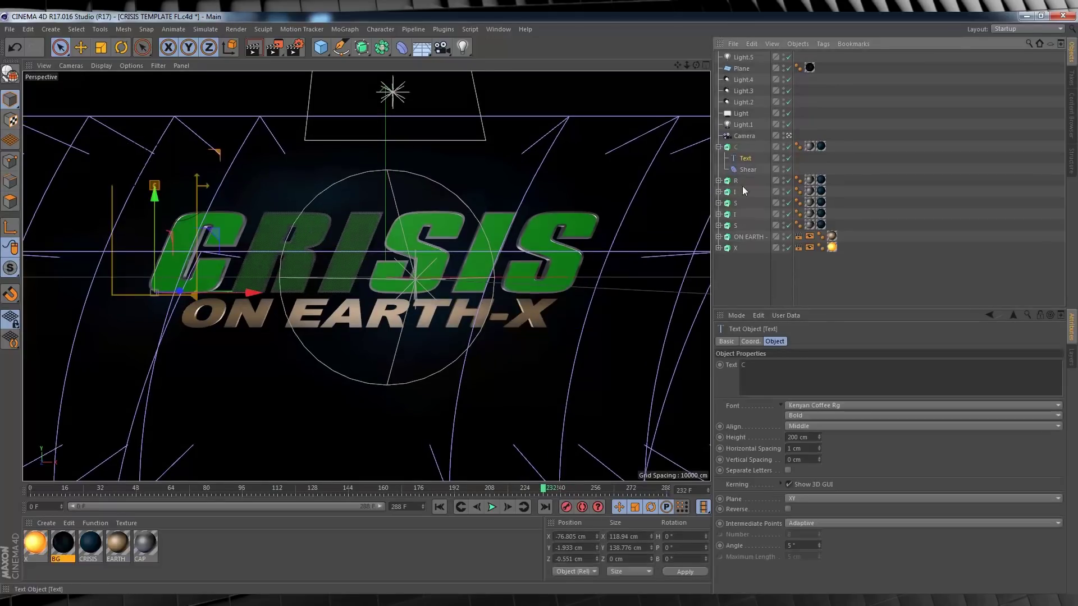
pyautogui.doubleClick(750, 366)
pyautogui.write('F')
pyautogui.click(885, 281)
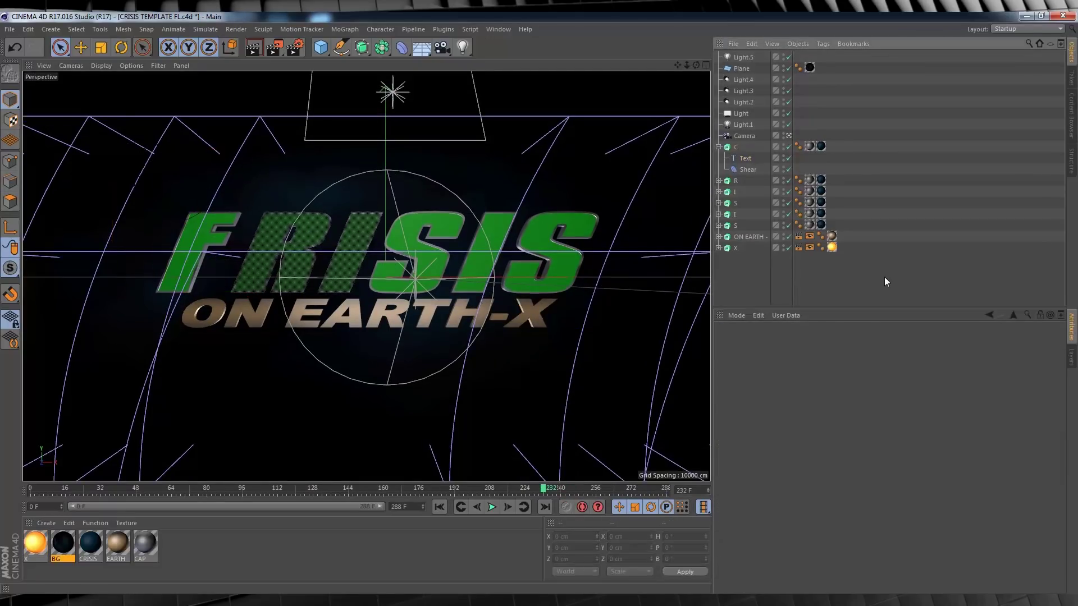
# Step: Edit the R and I letters' Text objects toward the new word
pyautogui.click(719, 180)
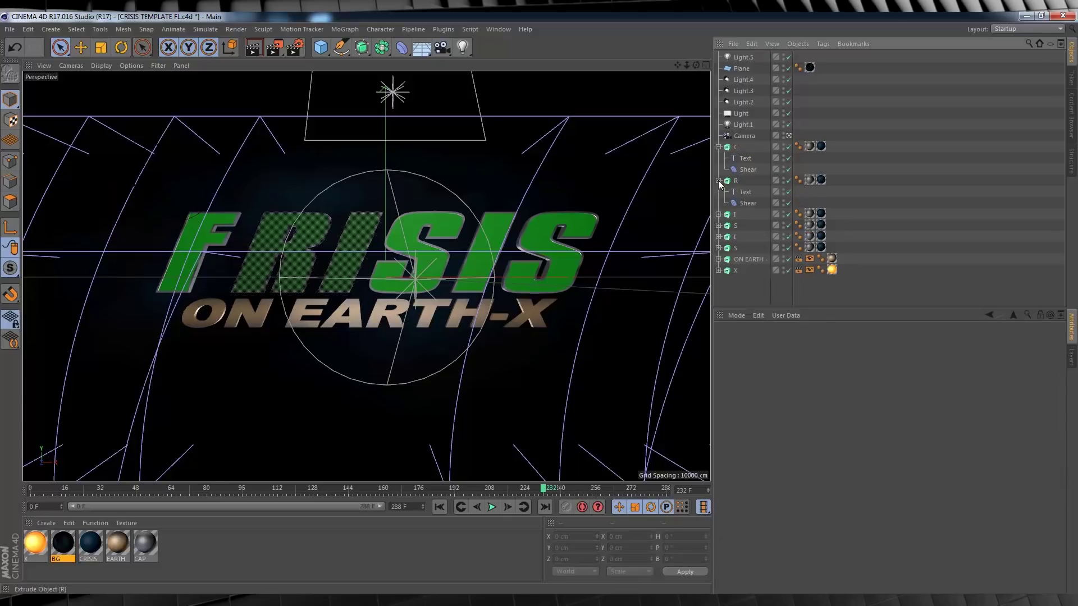
pyautogui.click(746, 192)
pyautogui.doubleClick(728, 365)
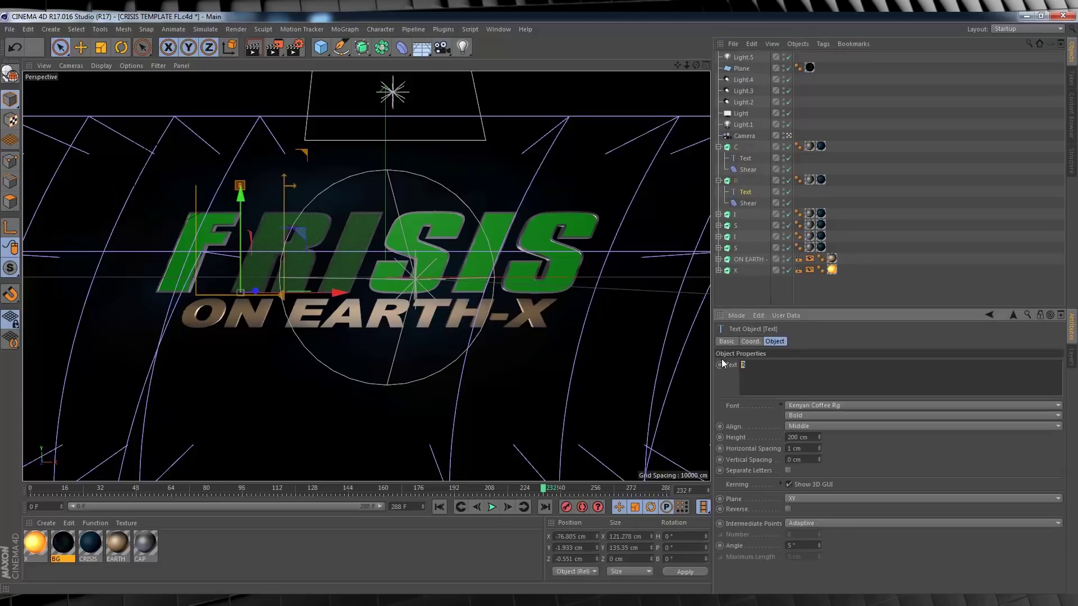
pyautogui.press('BackSpace')
pyautogui.click(719, 214)
pyautogui.click(745, 225)
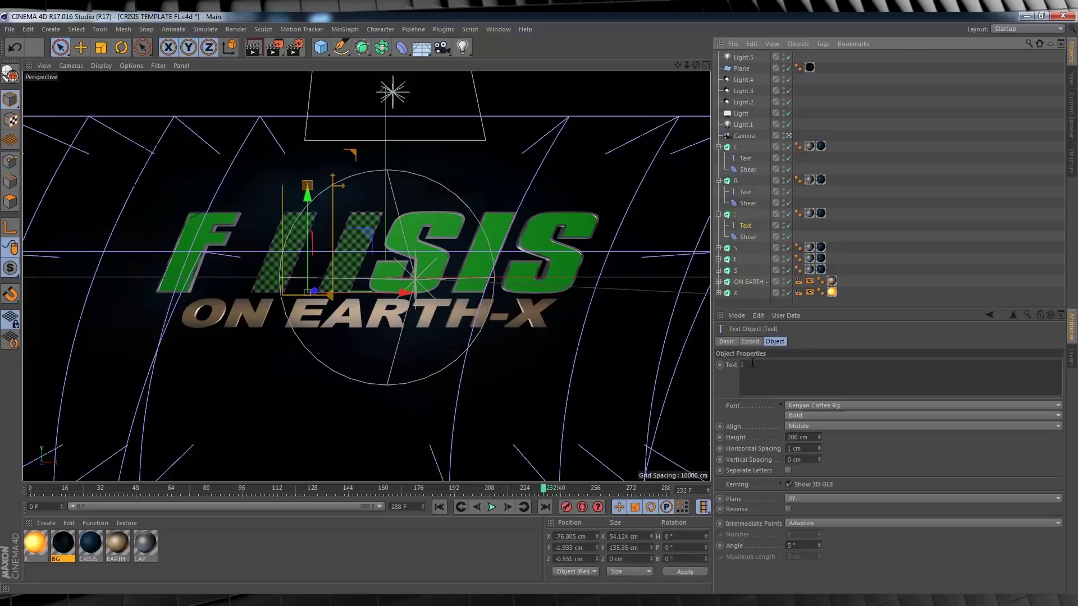
pyautogui.click(867, 271)
# Step: Change the S letter to M and hide the trailing I and S groups
pyautogui.click(718, 247)
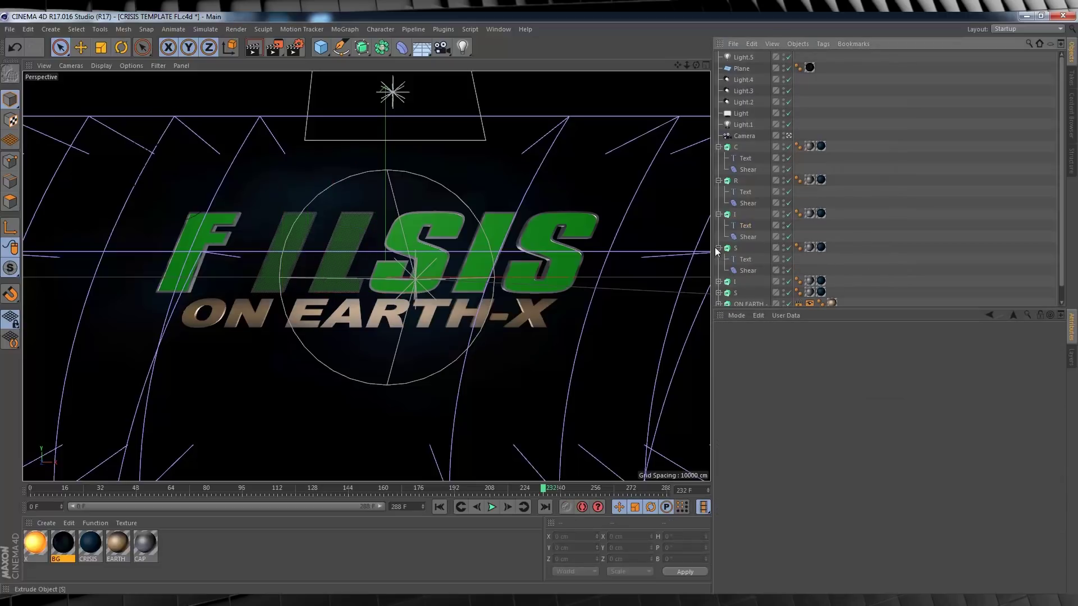
pyautogui.click(745, 258)
pyautogui.doubleClick(735, 365)
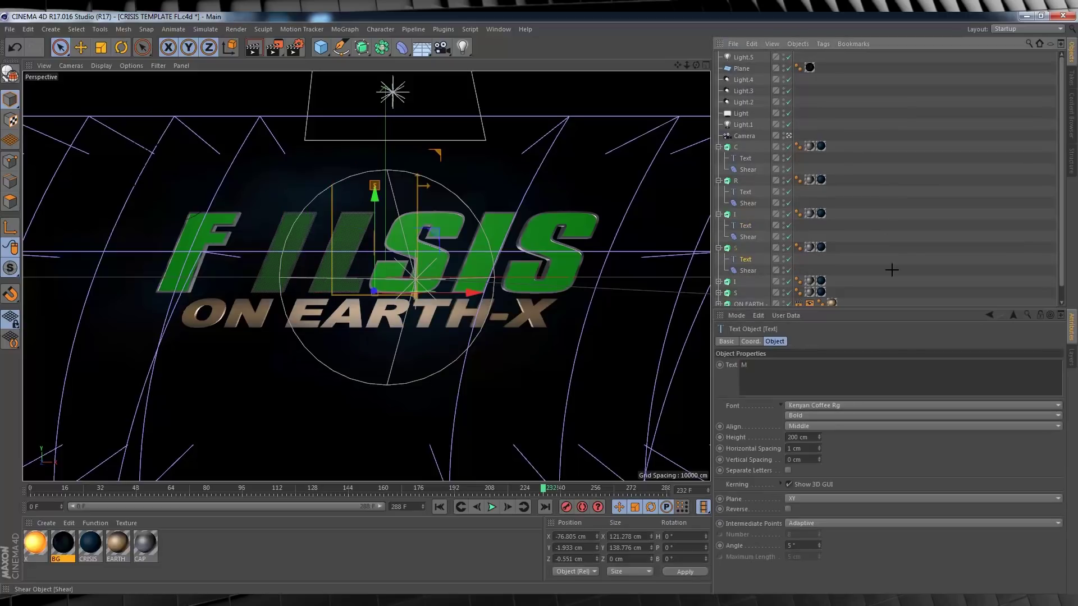
pyautogui.click(748, 217)
pyautogui.scroll(-1, 748, 217)
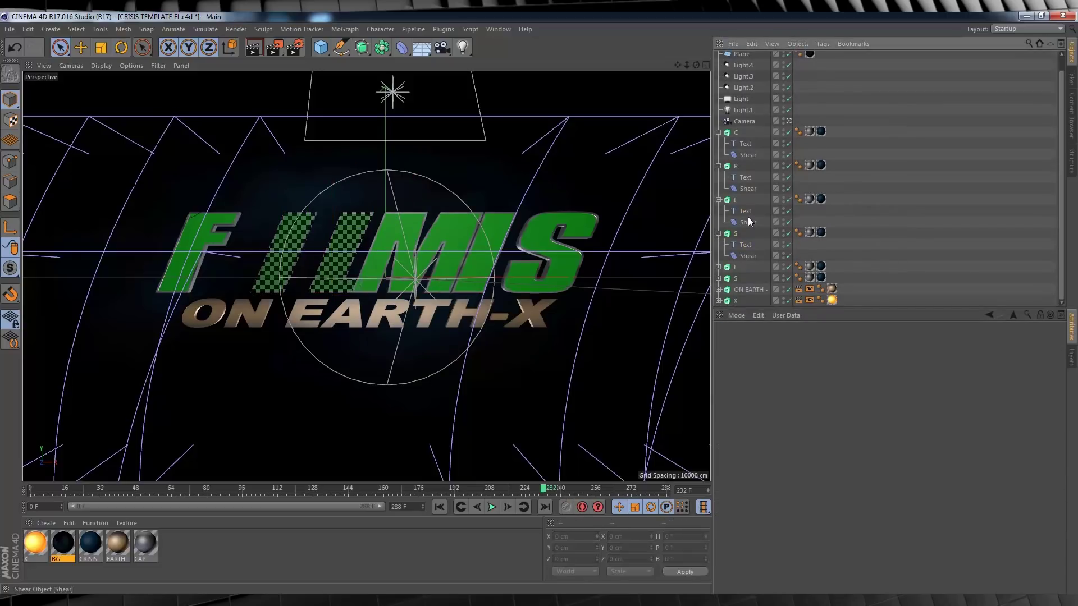
pyautogui.click(784, 266)
pyautogui.click(785, 278)
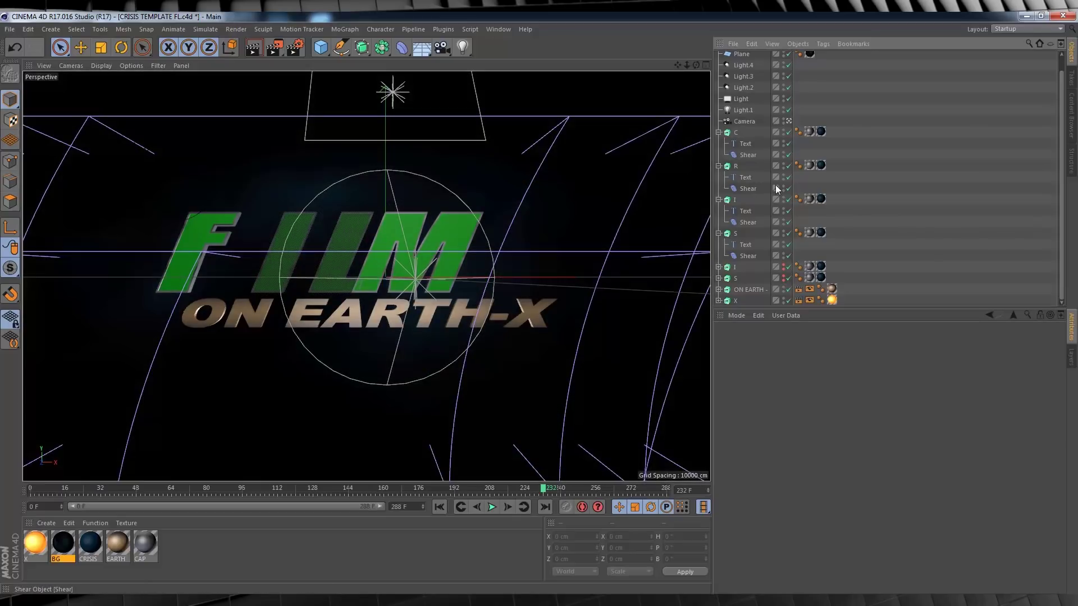
# Step: Collapse the letter groups and, in Front view, slide the I extrude along X
pyautogui.click(718, 133)
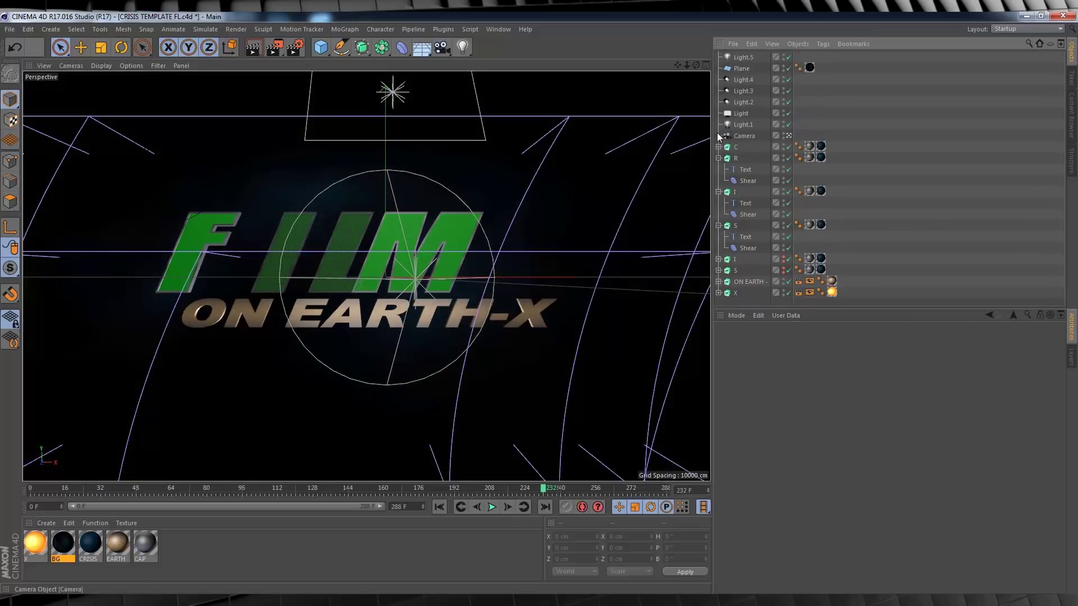
pyautogui.click(717, 158)
pyautogui.click(718, 170)
pyautogui.click(717, 181)
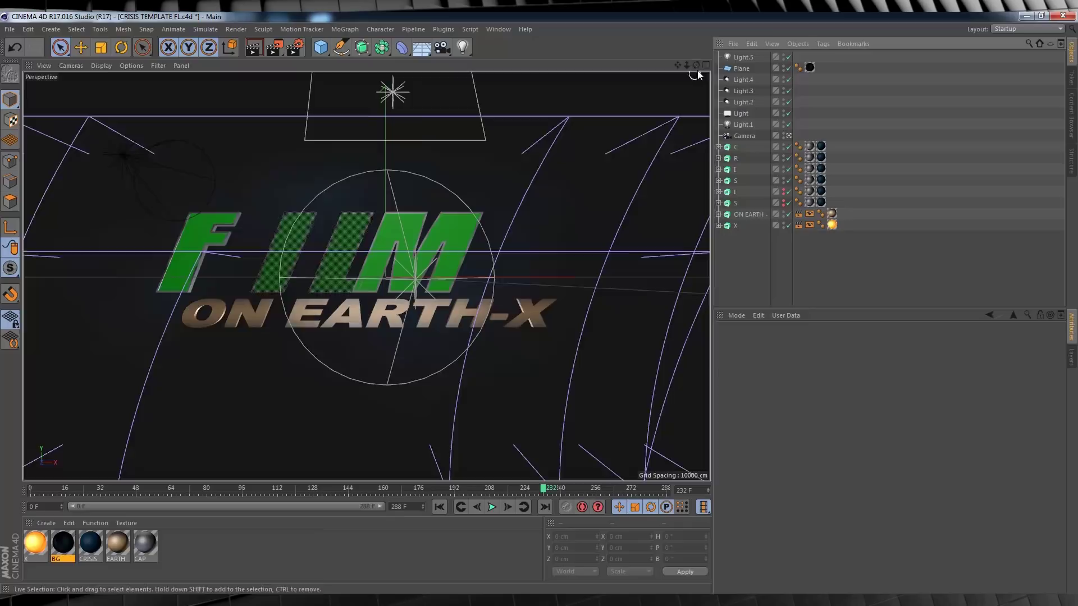
pyautogui.middleClick(697, 70)
pyautogui.click(706, 276)
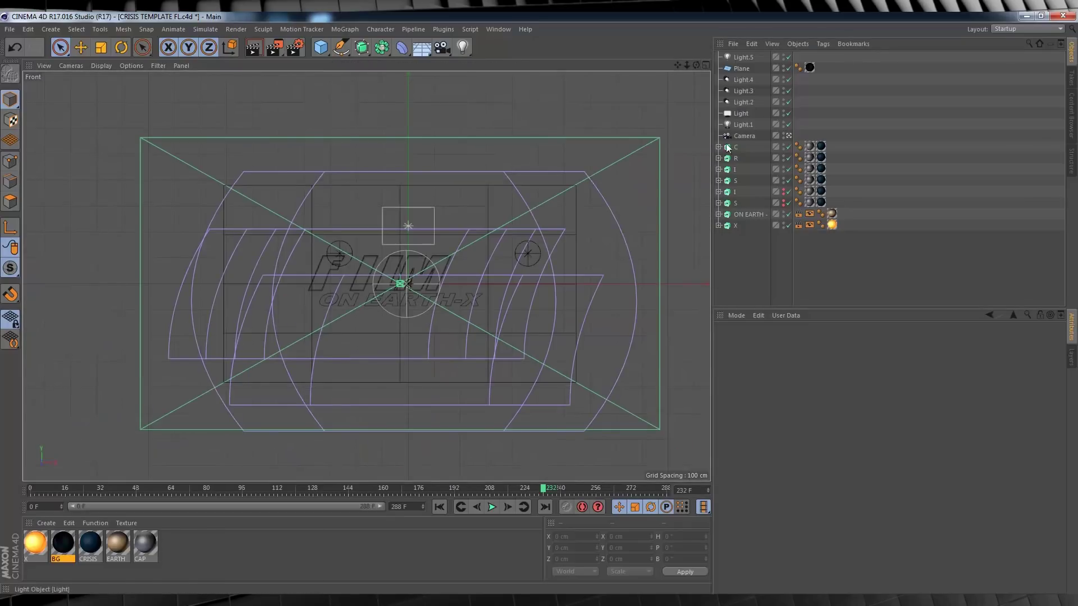
pyautogui.click(729, 180)
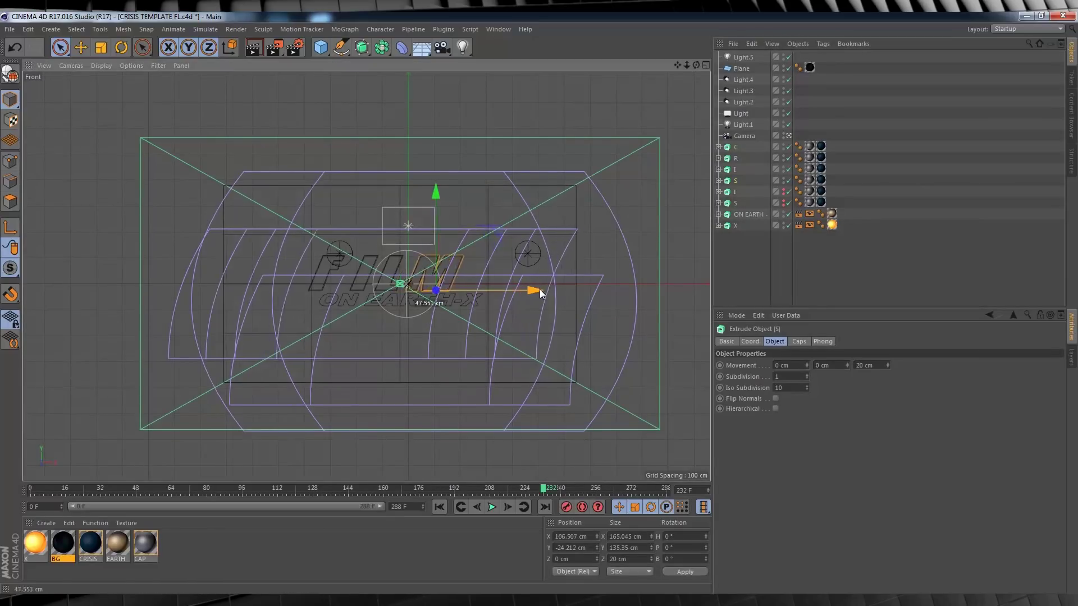
pyautogui.click(729, 169)
pyautogui.click(735, 158)
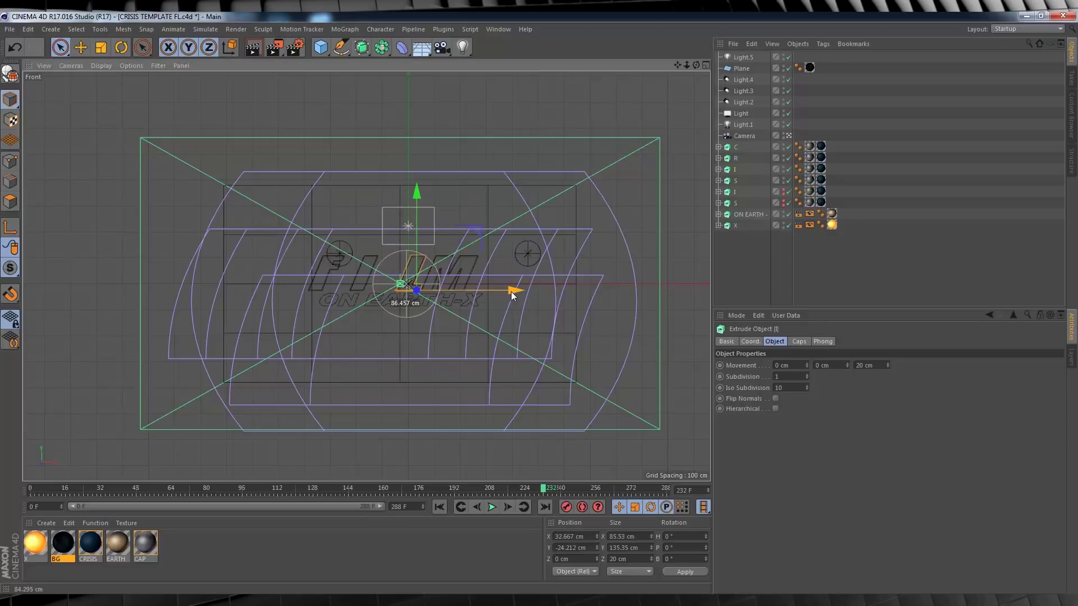
pyautogui.moveTo(466, 290); pyautogui.dragTo(517, 292)
# Step: Back in Perspective view, nudge the F extrude along X to even FILM's spacing
pyautogui.click(736, 147)
pyautogui.keyDown('shift'); pyautogui.click(734, 181); pyautogui.keyUp('shift')
pyautogui.click(706, 65)
pyautogui.click(364, 66)
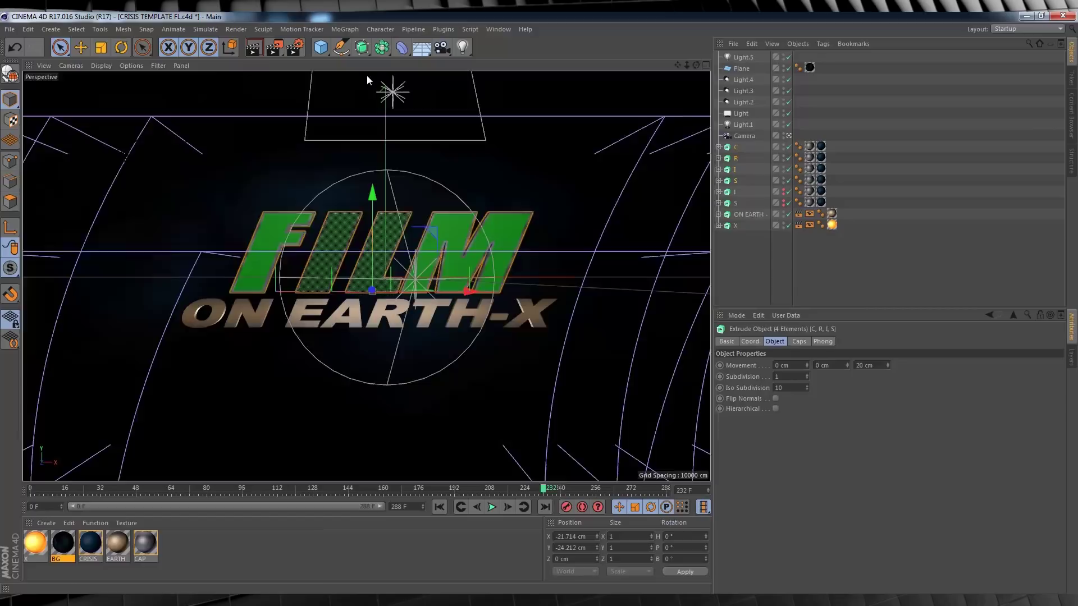
pyautogui.click(790, 288)
pyautogui.click(741, 147)
pyautogui.moveTo(373, 290); pyautogui.dragTo(376, 288)
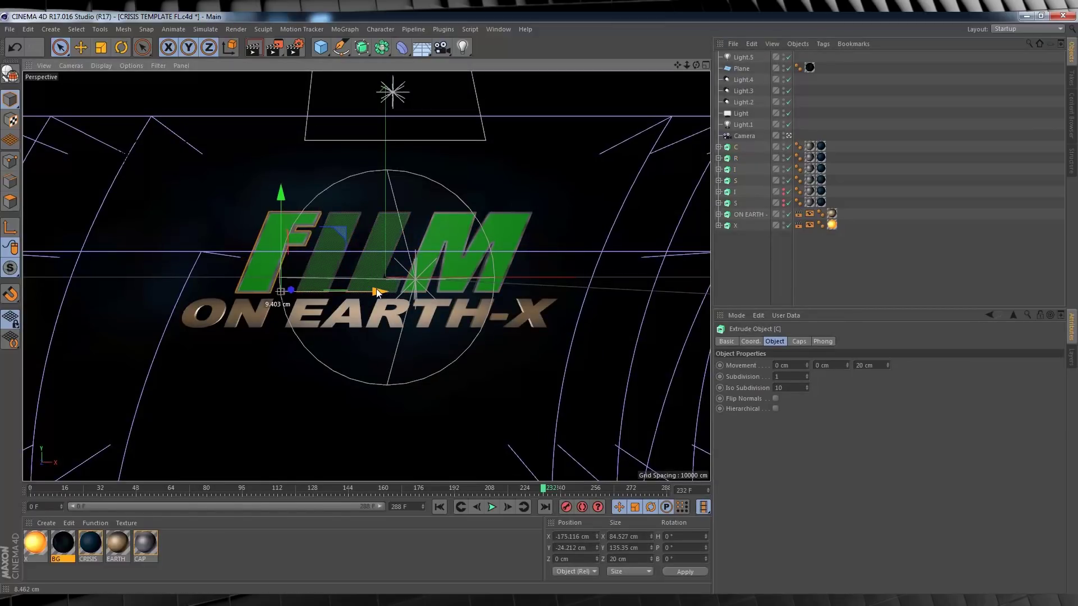
pyautogui.keyDown('shift'); pyautogui.click(735, 181); pyautogui.keyUp('shift')
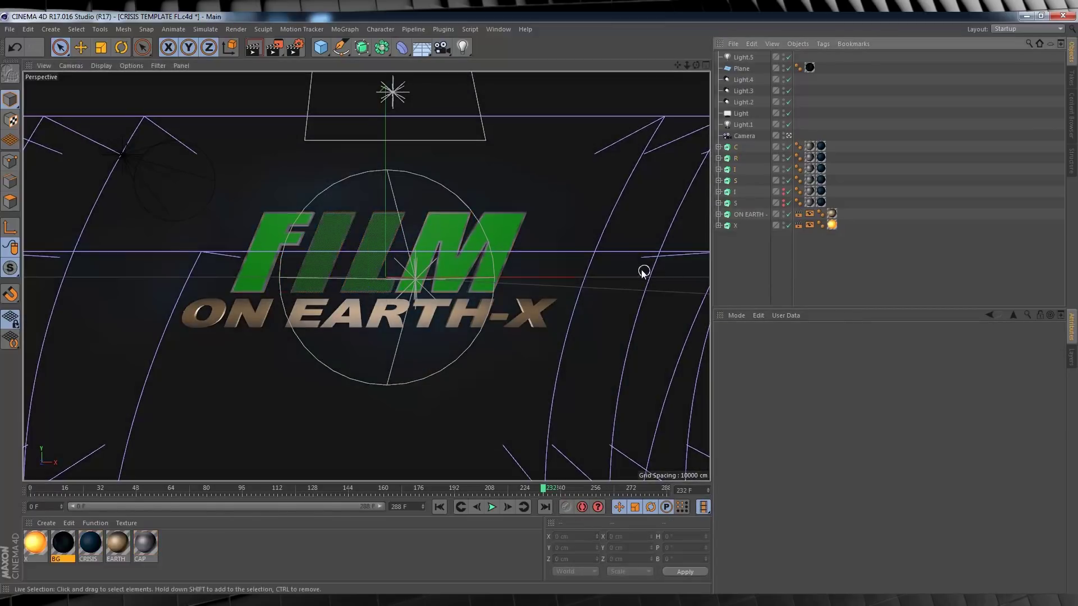
# Step: Replace the ON EARTH subtitle text so it reads LEARNI
pyautogui.click(732, 183)
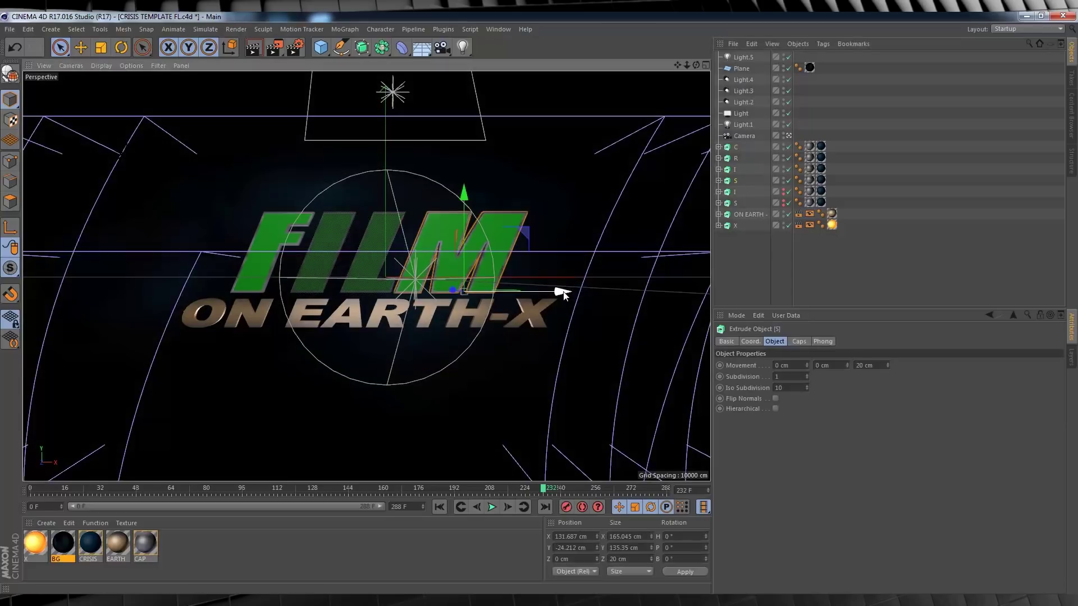
pyautogui.click(800, 270)
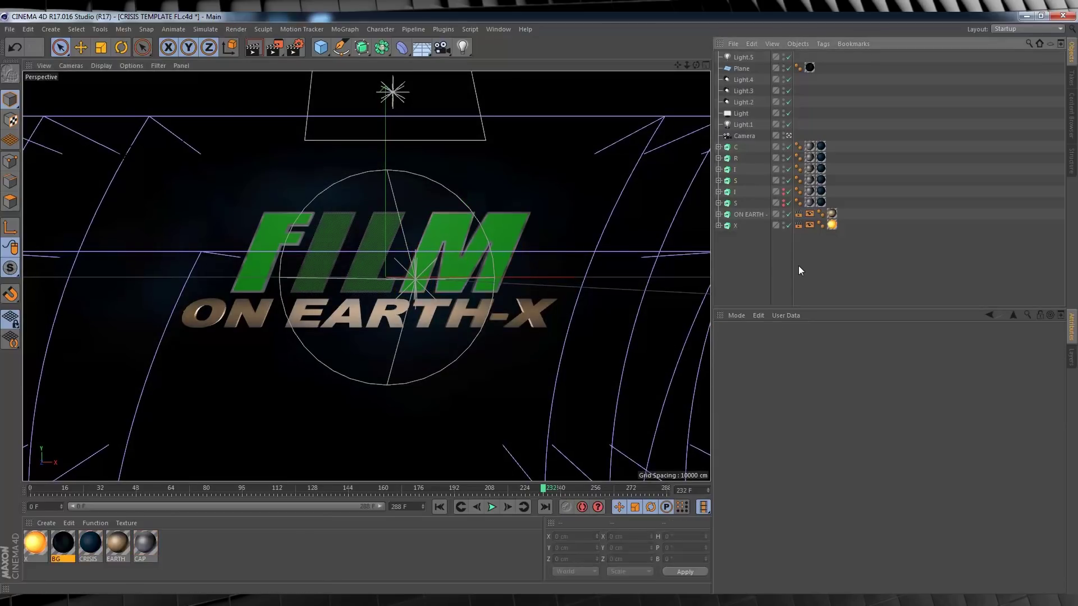
pyautogui.click(749, 214)
pyautogui.click(719, 214)
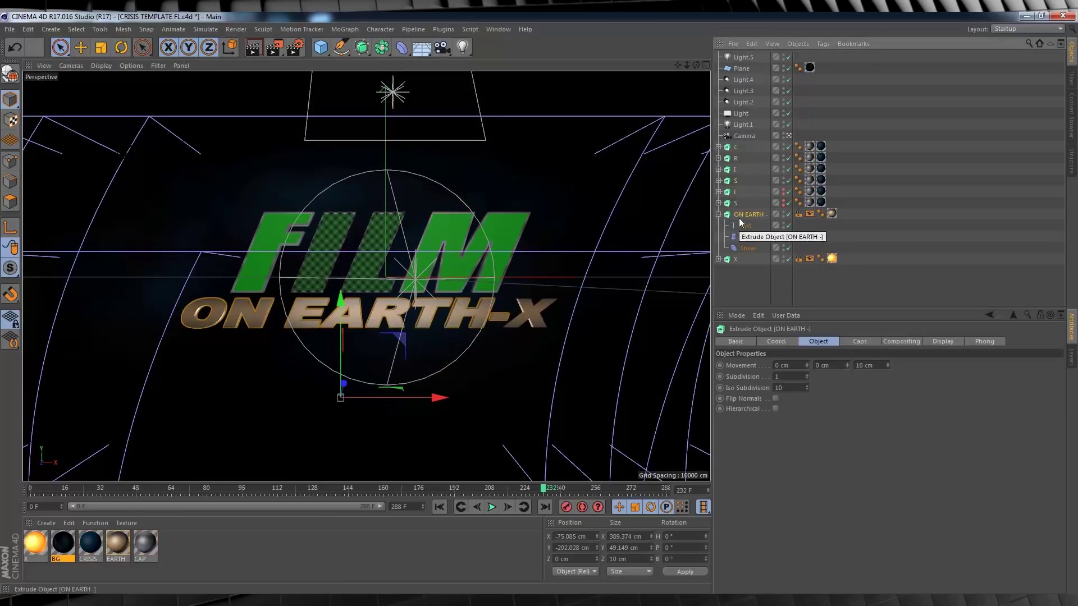
pyautogui.click(744, 225)
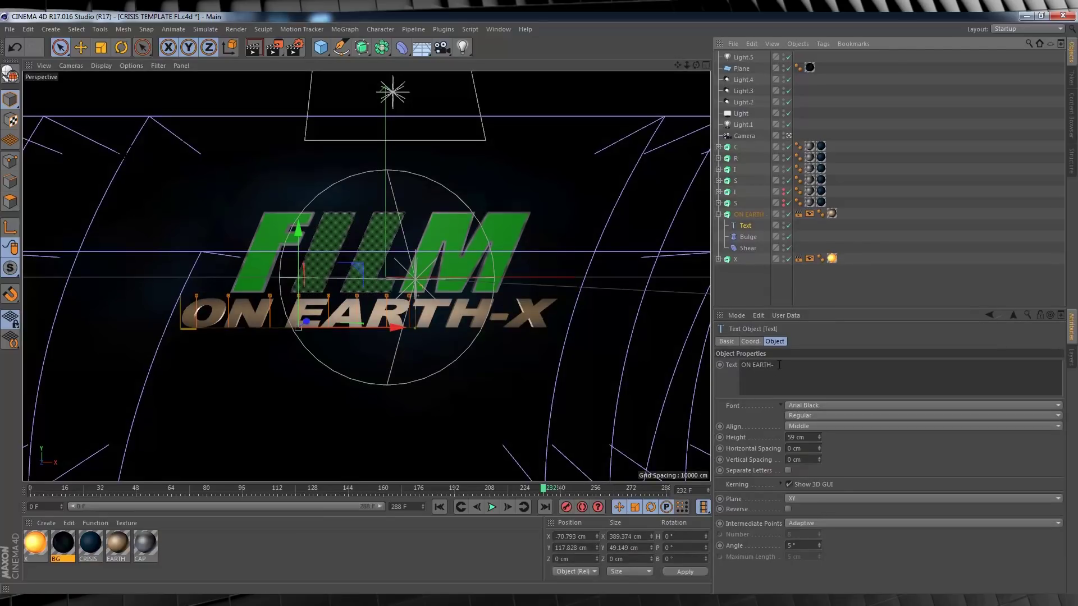
pyautogui.click(776, 365)
pyautogui.hotkey('ctrl', 'a')
pyautogui.write('LE')
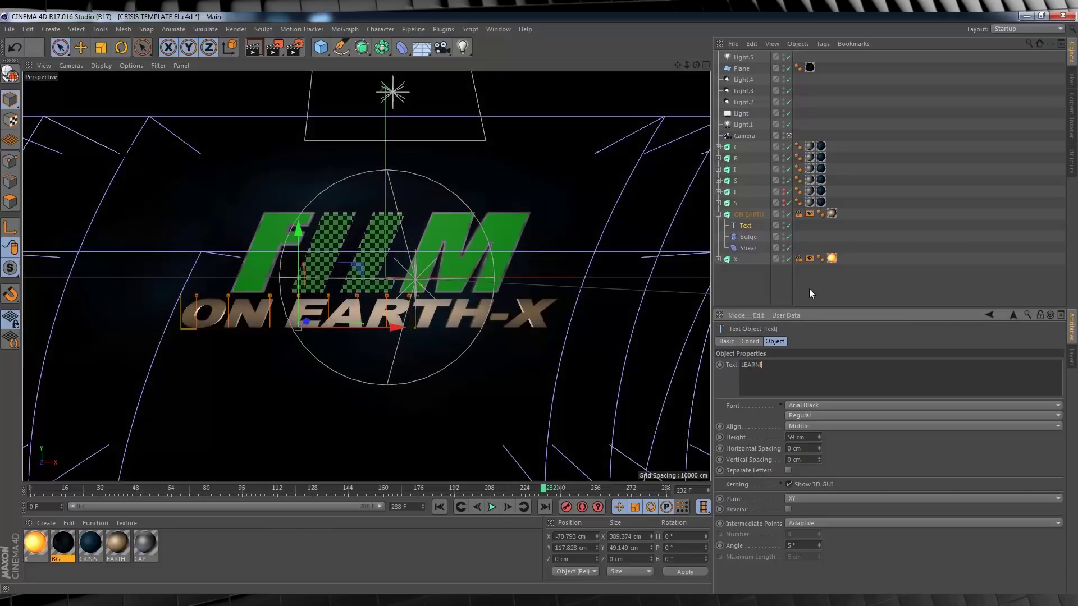
pyautogui.click(810, 286)
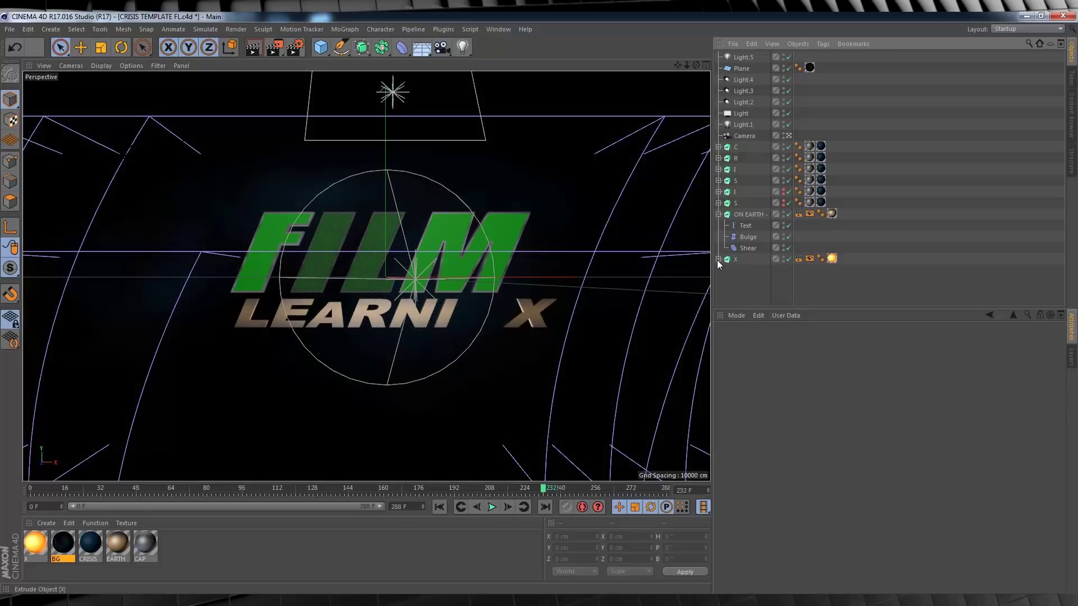
# Step: Change the X letter's text to N and scrub to around frame 279 to check
pyautogui.click(718, 260)
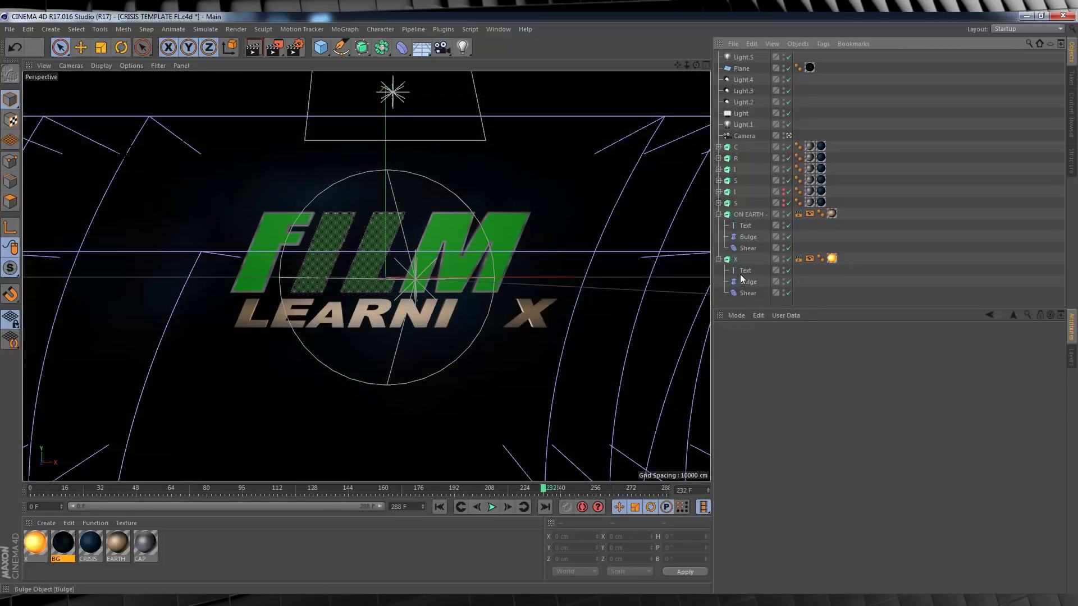
pyautogui.click(743, 271)
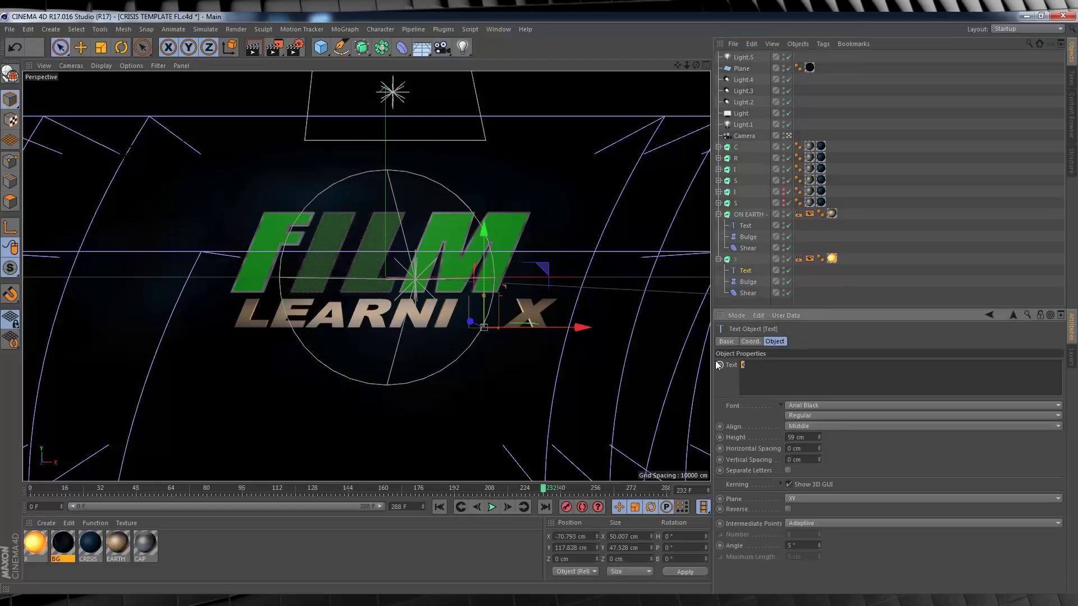
pyautogui.click(916, 286)
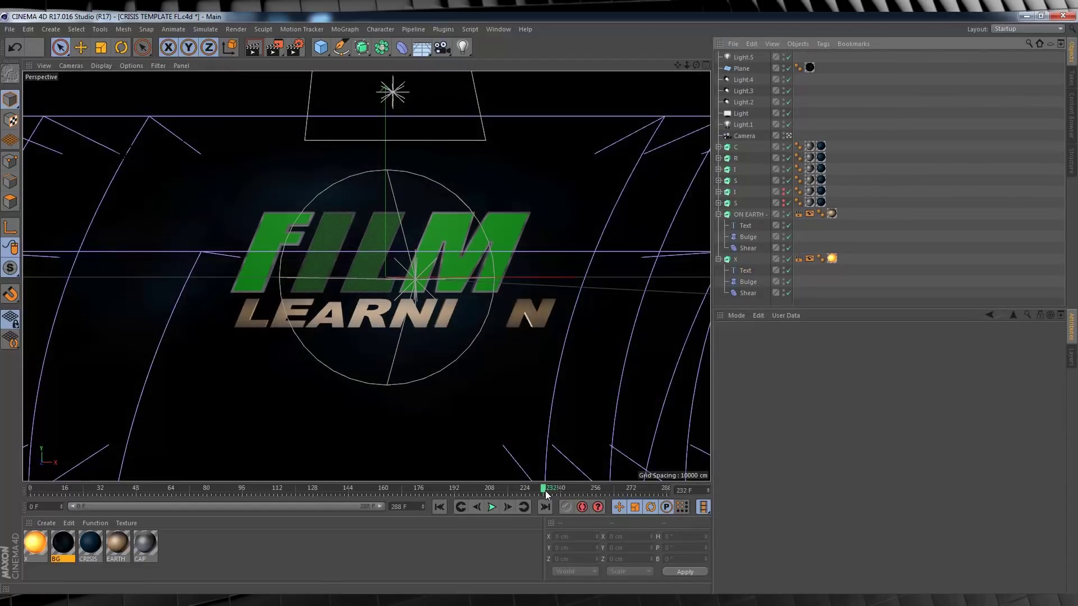
pyautogui.moveTo(546, 490); pyautogui.dragTo(660, 488)
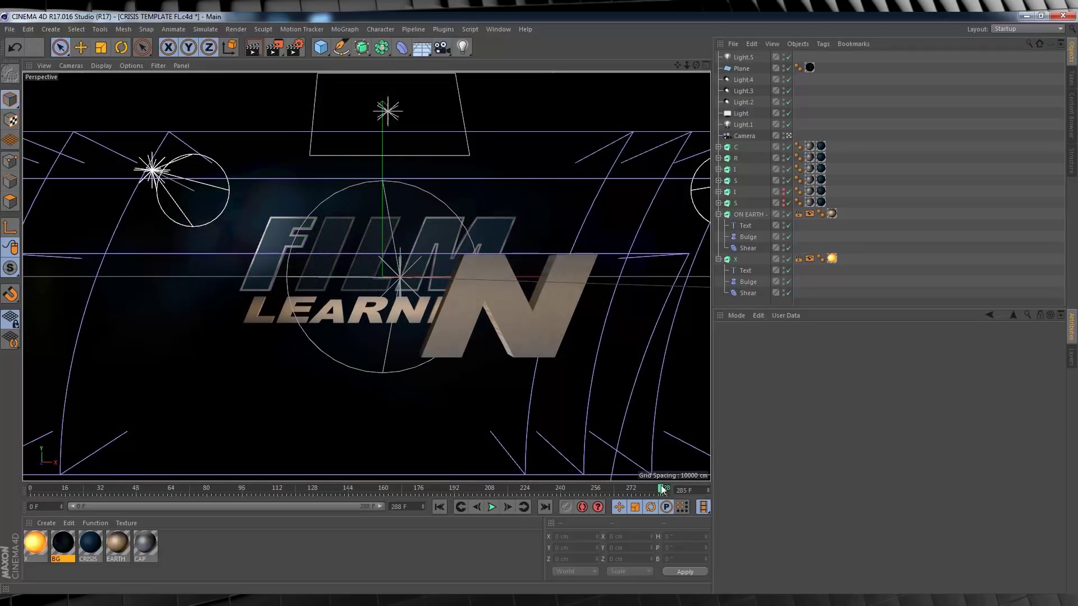
# Step: Move the N left beside LEARNI at frame 278, keyframe it, and play the result
pyautogui.moveTo(660, 488); pyautogui.dragTo(621, 488)
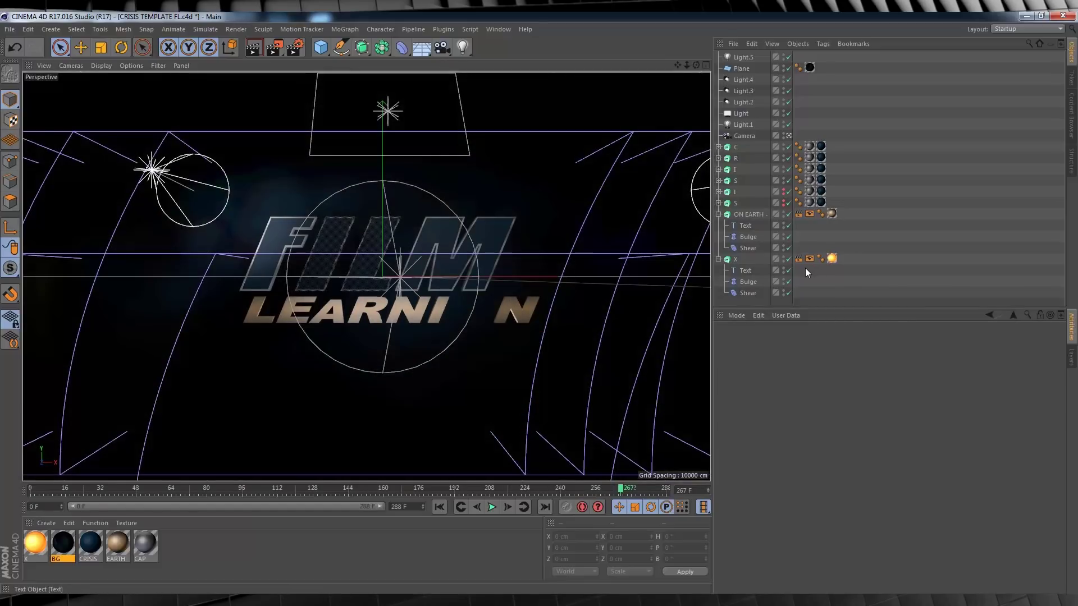
pyautogui.click(732, 258)
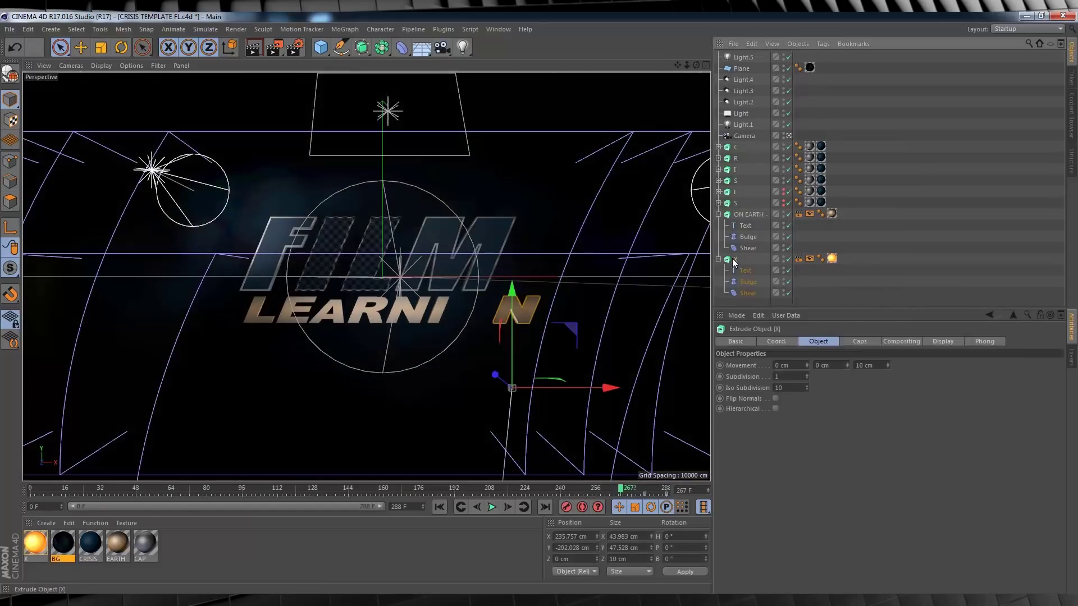
pyautogui.click(645, 487)
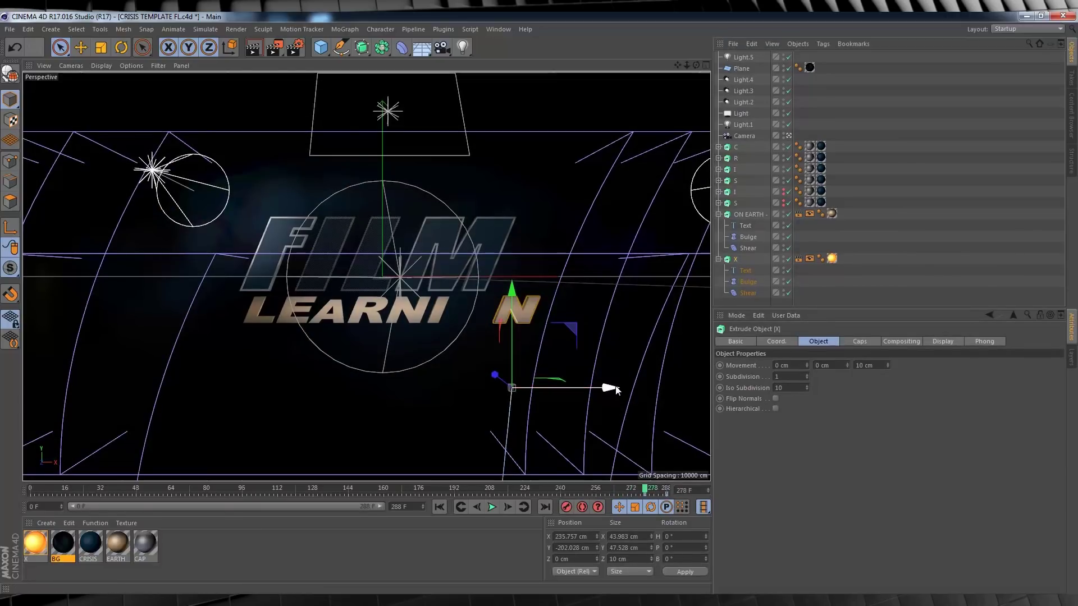
pyautogui.moveTo(618, 395); pyautogui.dragTo(567, 390)
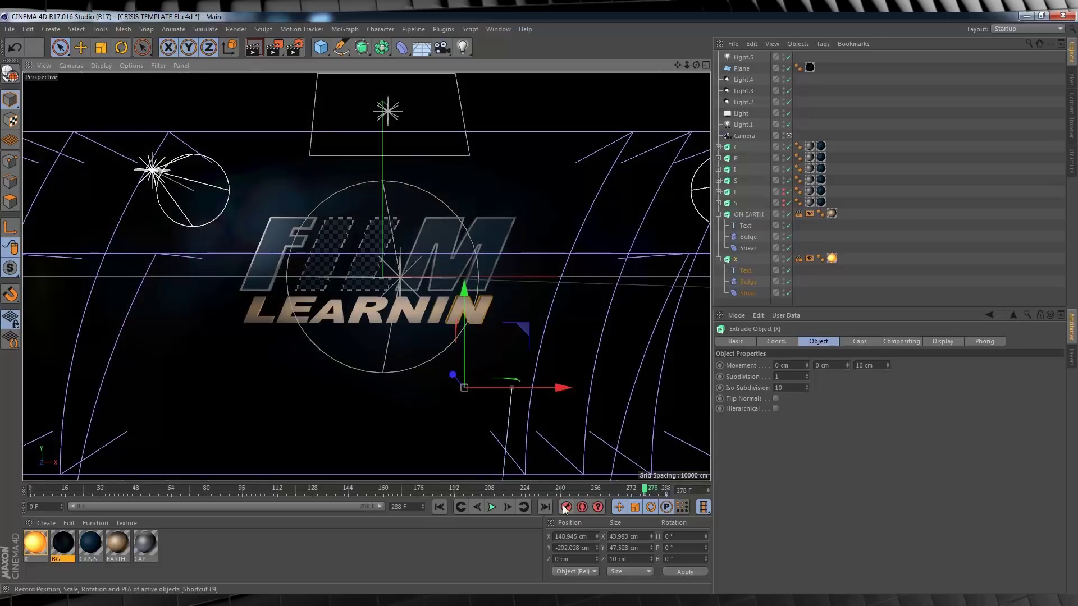
pyautogui.click(566, 507)
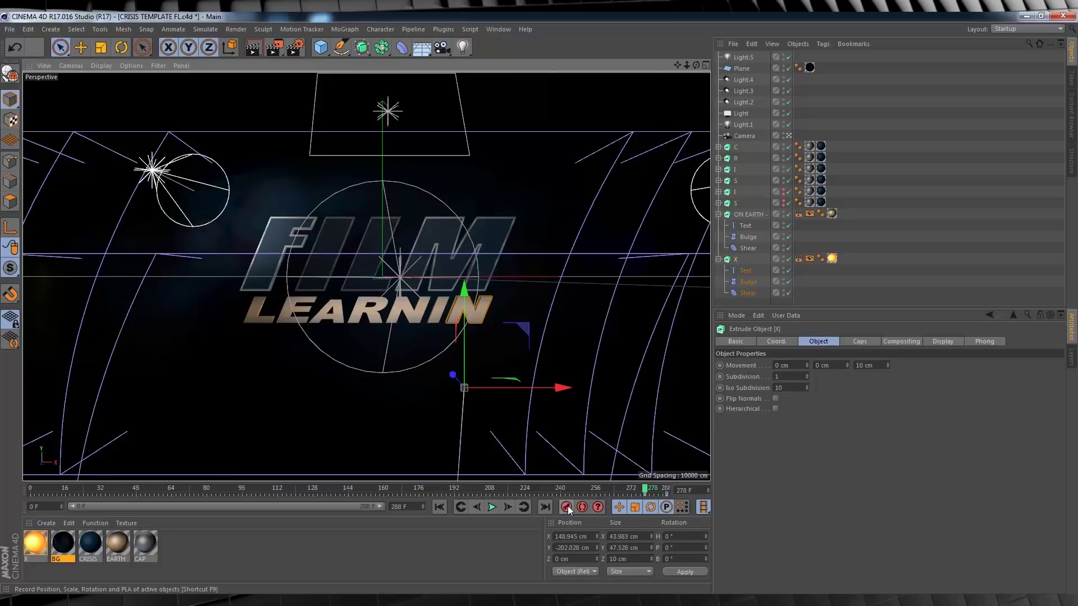
pyautogui.click(492, 508)
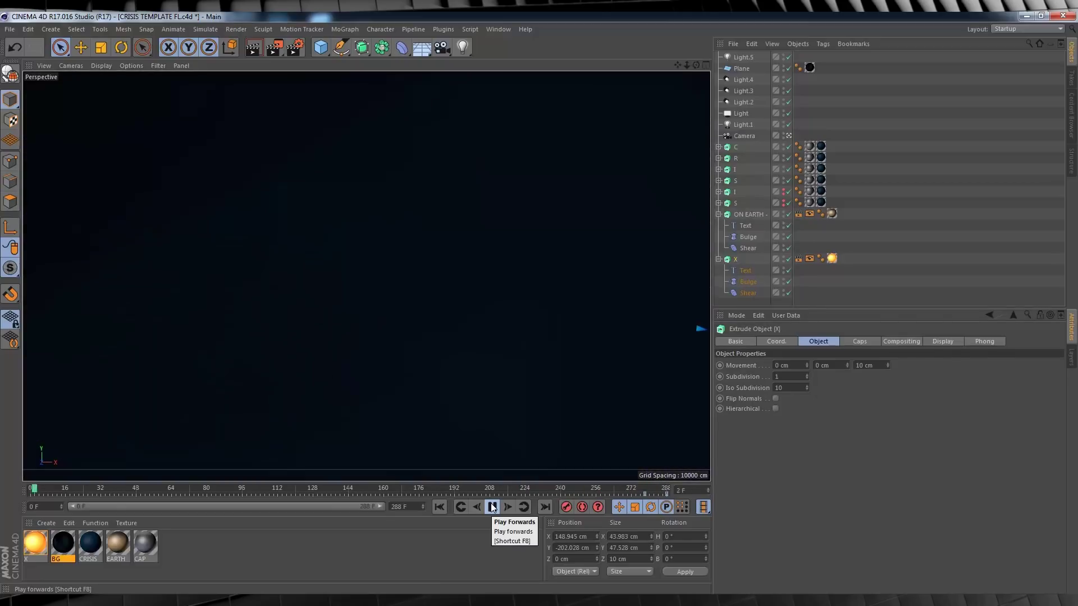
# Step: At frame 0, move the Camera right along X to -219.317 cm in Front view
pyautogui.click(492, 507)
pyautogui.moveTo(483, 493); pyautogui.dragTo(16, 485)
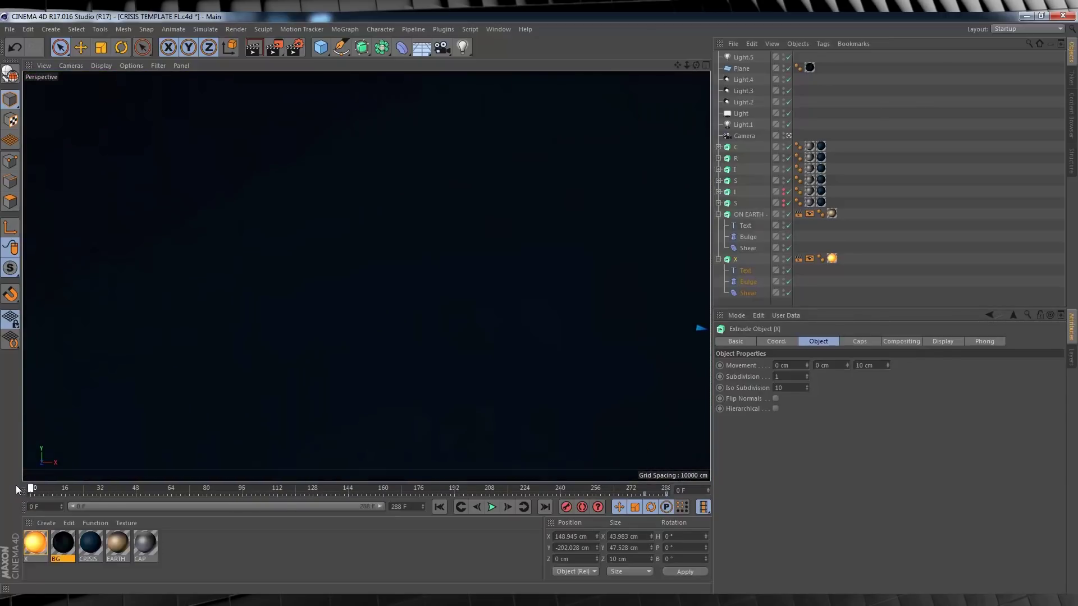
pyautogui.click(742, 136)
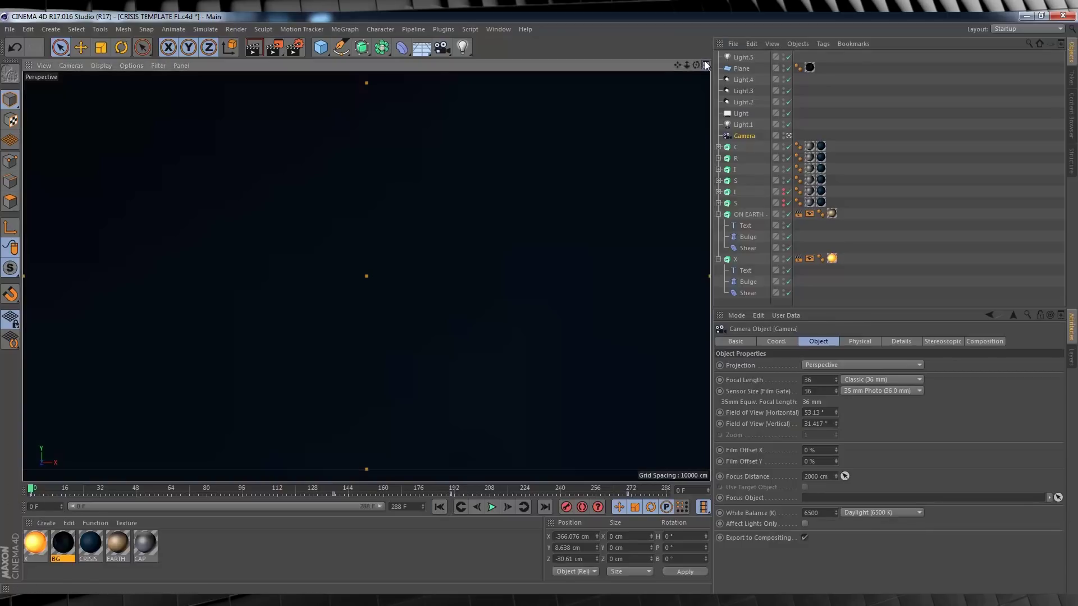
pyautogui.click(706, 65)
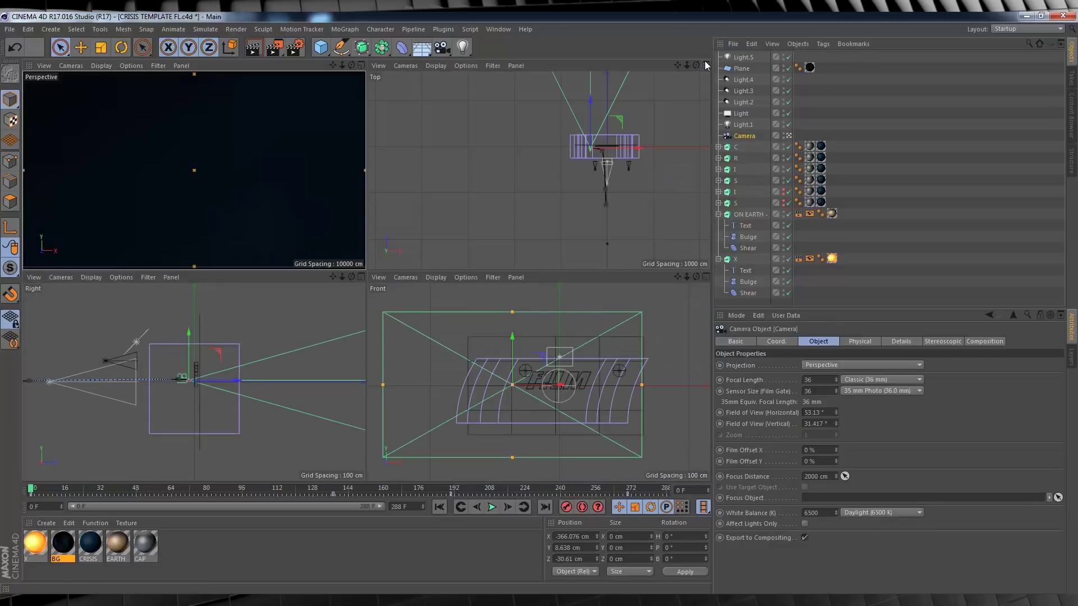
pyautogui.click(706, 277)
pyautogui.scroll(6, 351, 271)
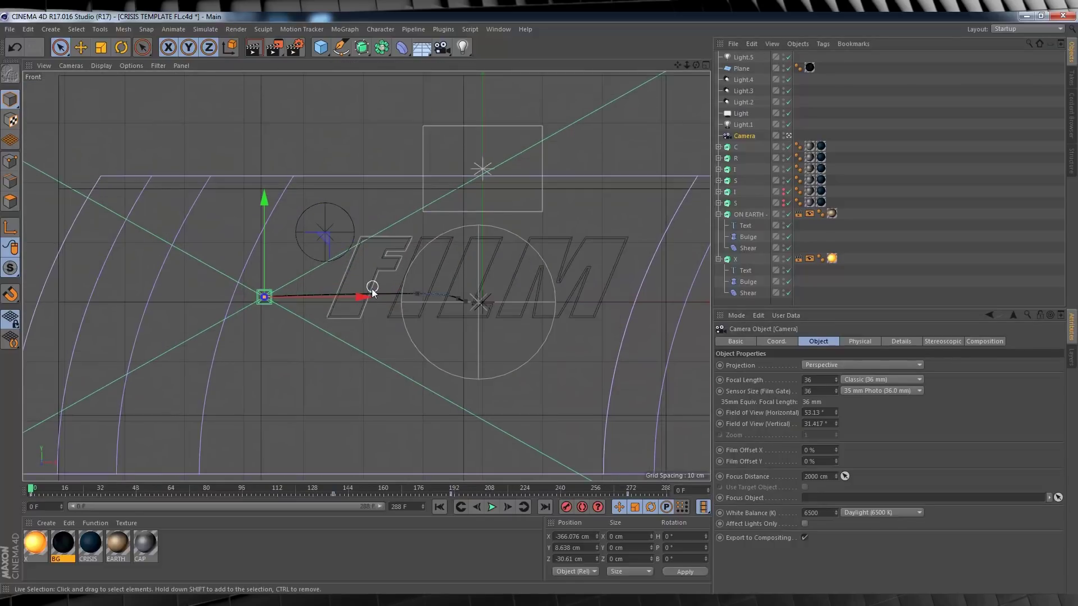
pyautogui.moveTo(361, 300); pyautogui.dragTo(449, 298)
pyautogui.click(706, 64)
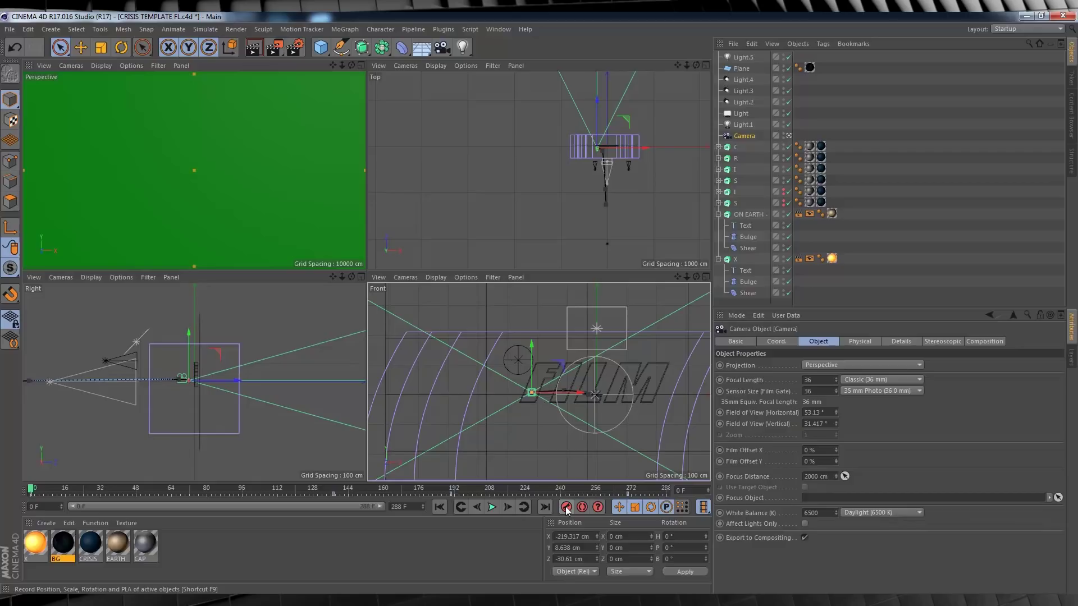
# Step: Play the title in the enlarged Perspective view, stop at frame 246, and start Save As
pyautogui.click(362, 66)
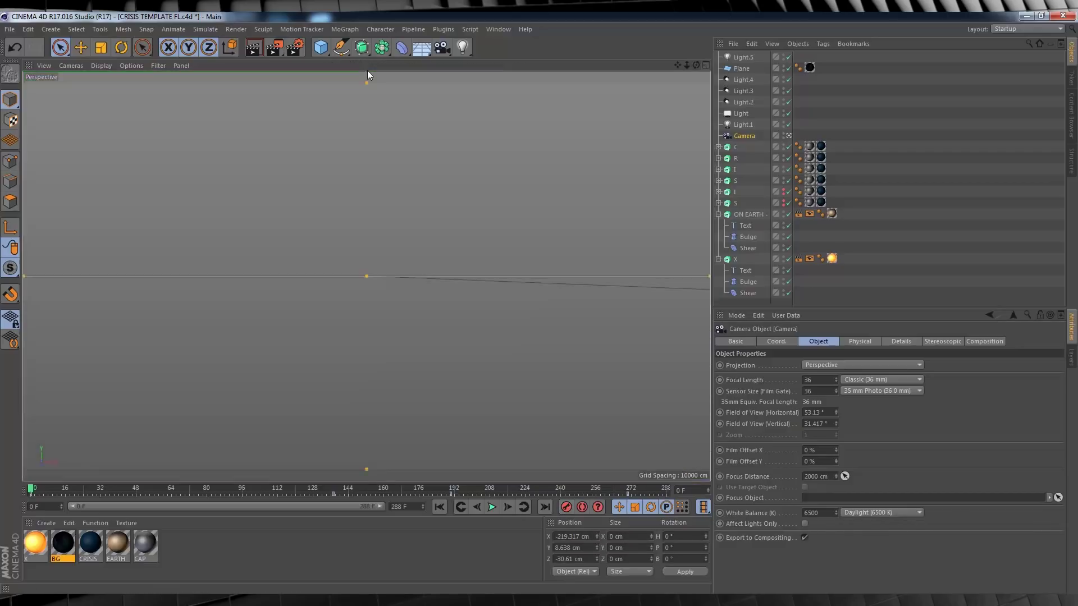
pyautogui.click(494, 508)
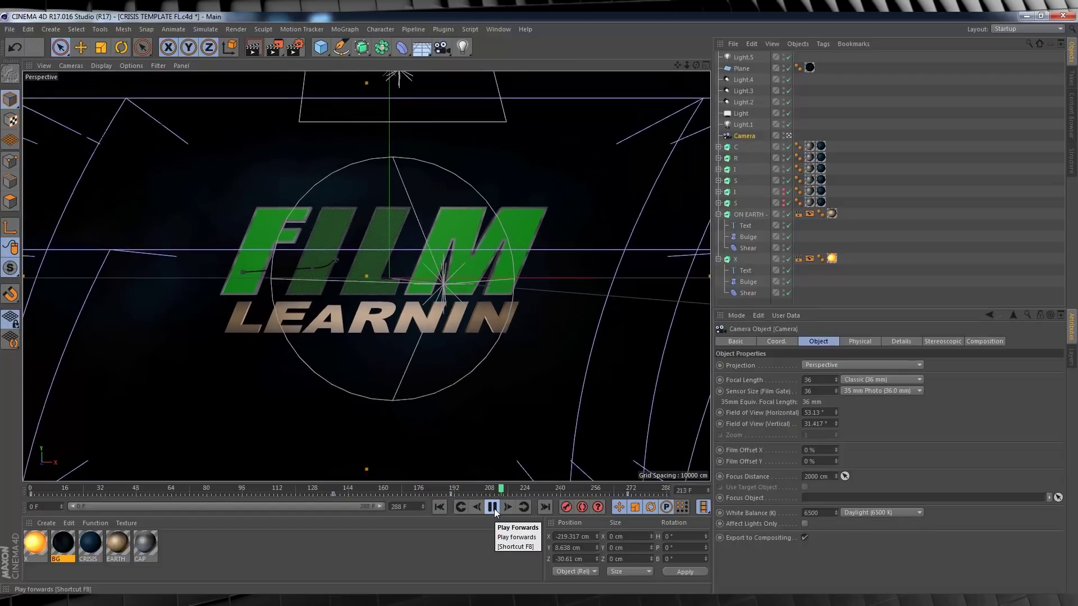
pyautogui.click(494, 509)
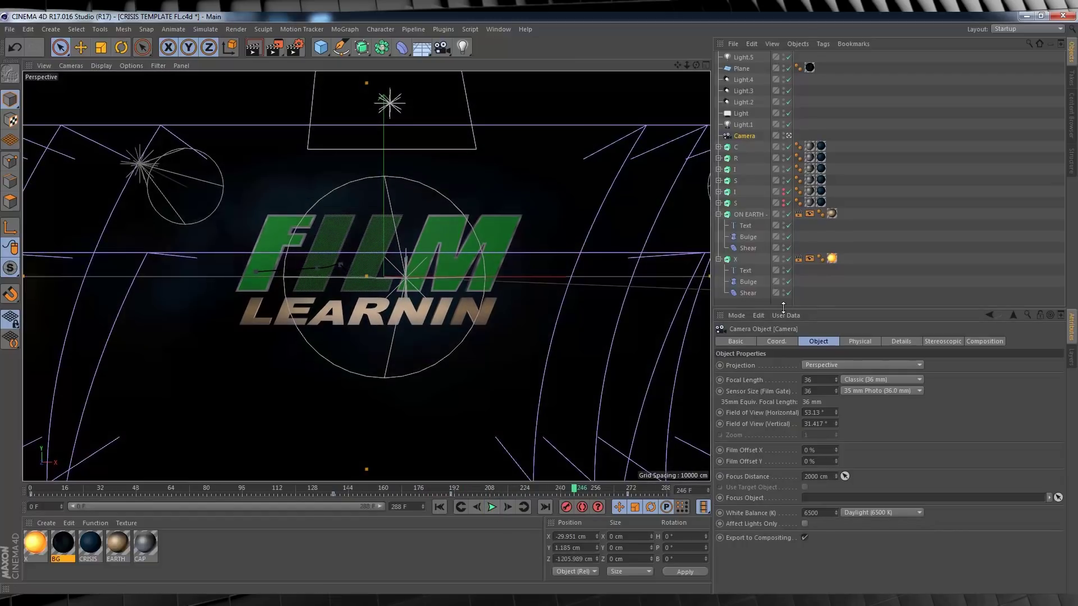
pyautogui.click(9, 29)
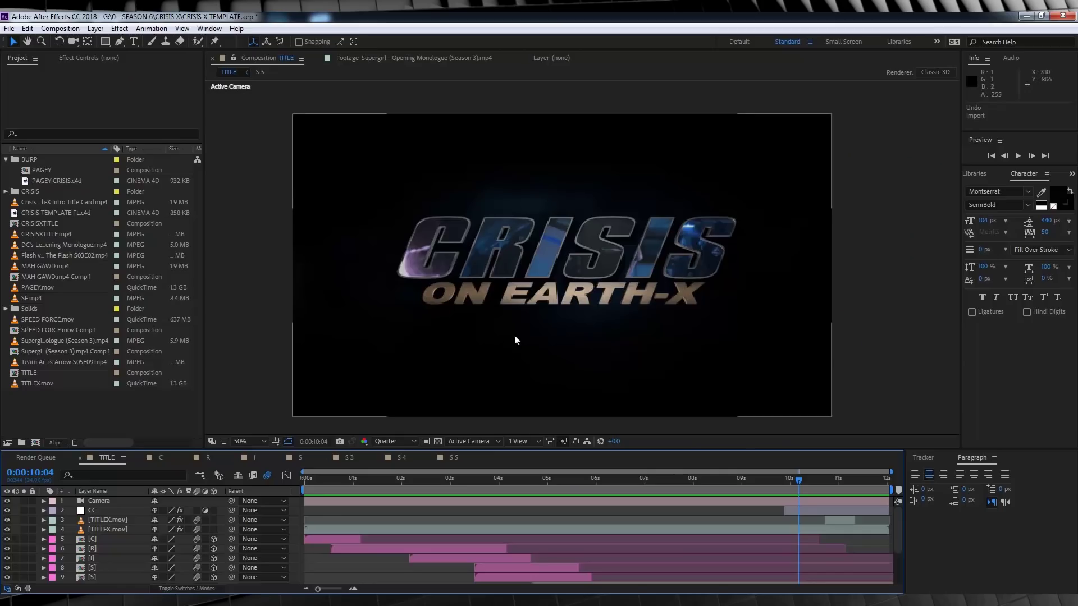
# Step: Import CRISIS TEMPLATE FL_FILM.c4d and create a new composition from it
pyautogui.doubleClick(66, 408)
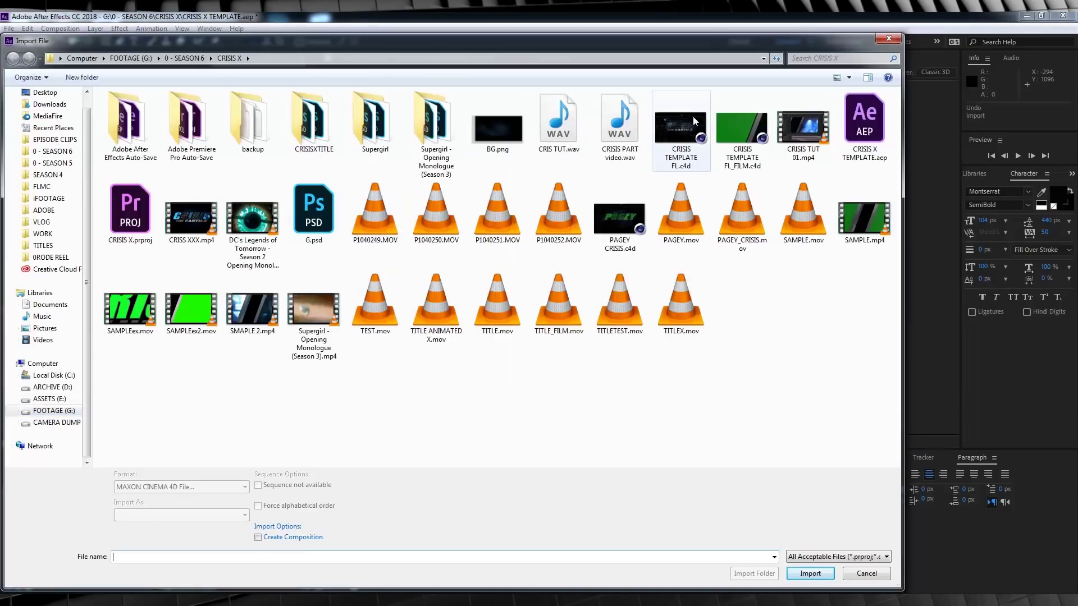
pyautogui.doubleClick(736, 132)
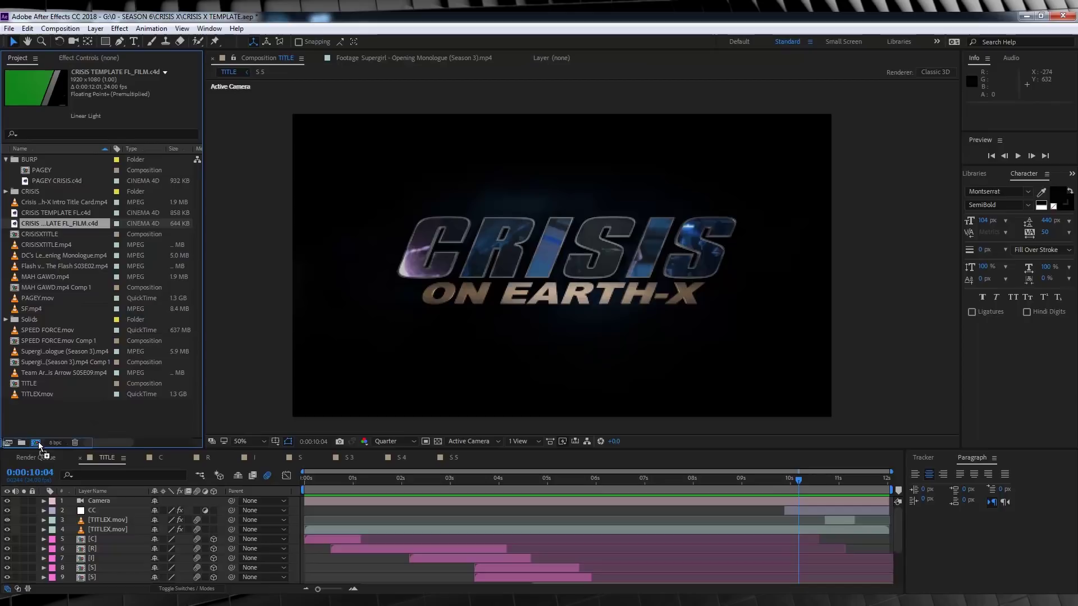
pyautogui.click(36, 443)
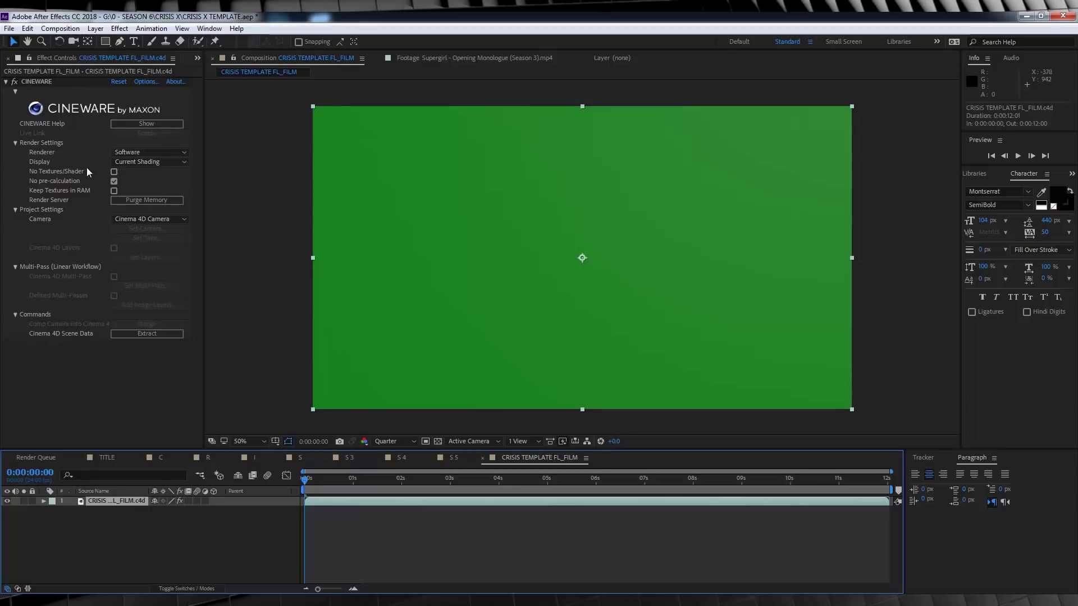
# Step: Extract the Cinema 4D scene's camera and lights, then delete Light.1 through Light.5
pyautogui.click(155, 334)
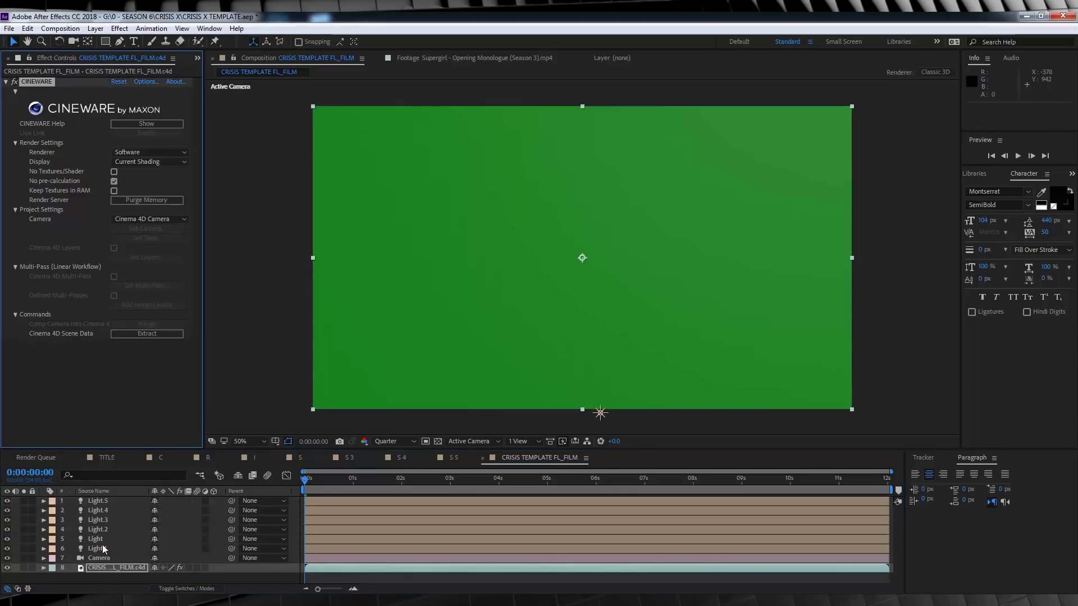
pyautogui.click(100, 560)
pyautogui.click(100, 549)
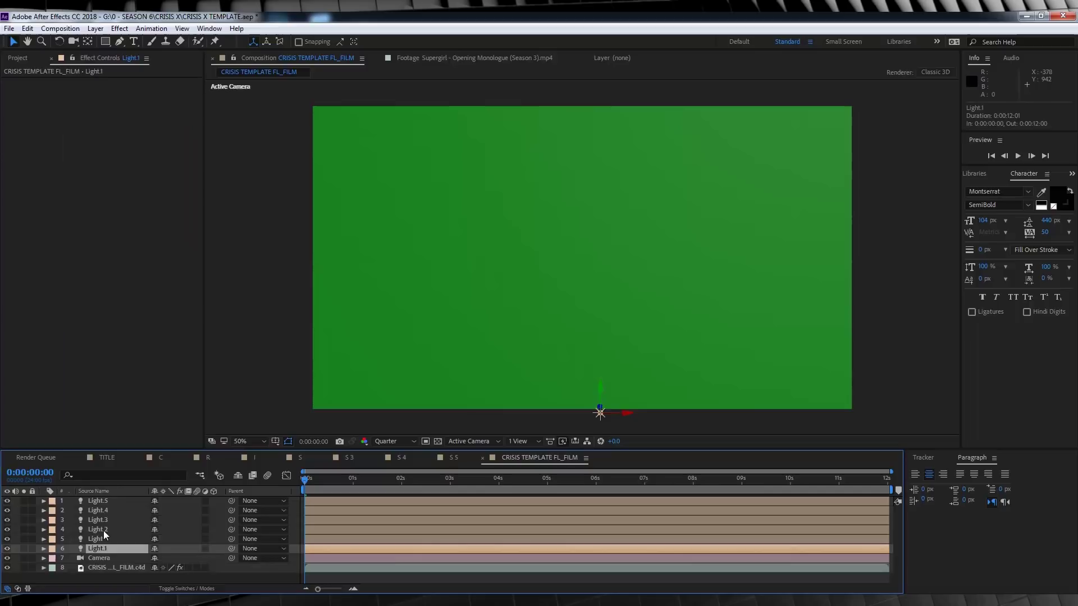
pyautogui.keyDown('shift'); pyautogui.click(104, 501); pyautogui.keyUp('shift')
pyautogui.press('Delete')
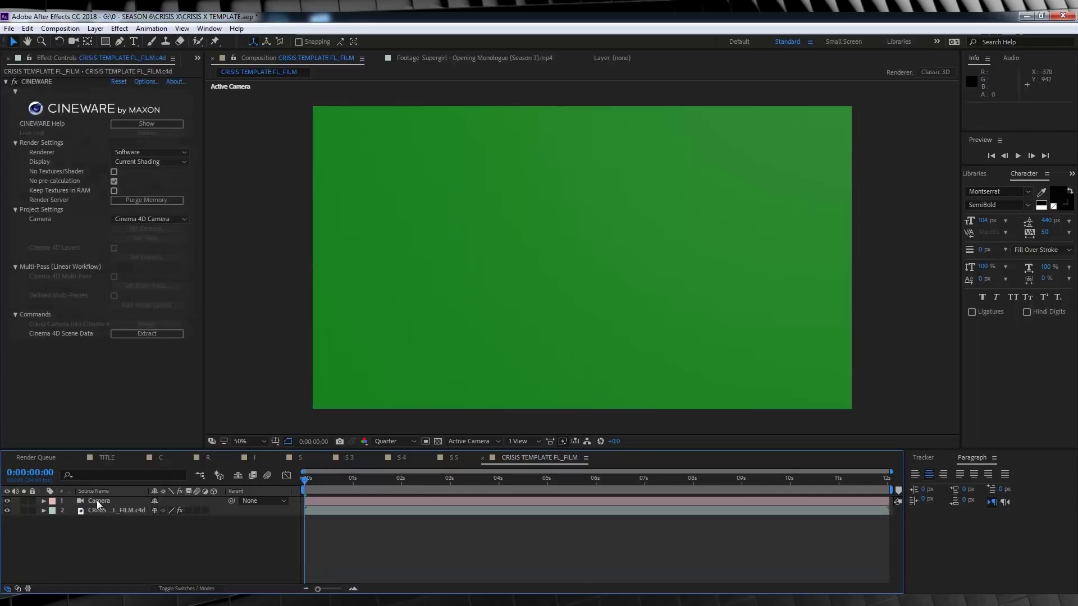
# Step: Set the c4d layer's renderer to Standard (Final) and view the FILM LEARNIN title at 0:00:09:18
pyautogui.click(98, 502)
pyautogui.click(113, 512)
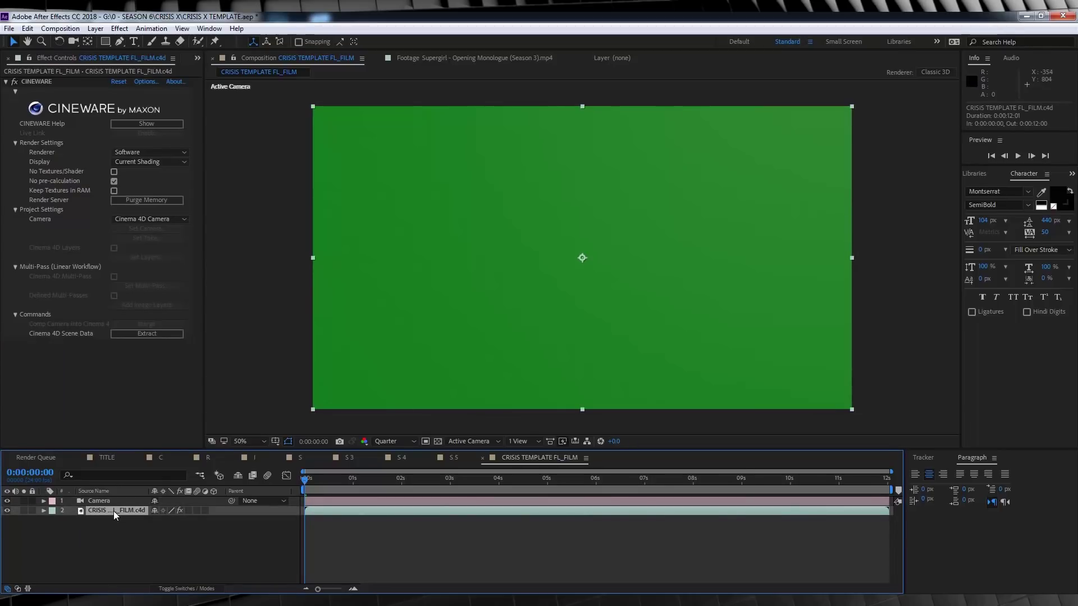
pyautogui.click(168, 152)
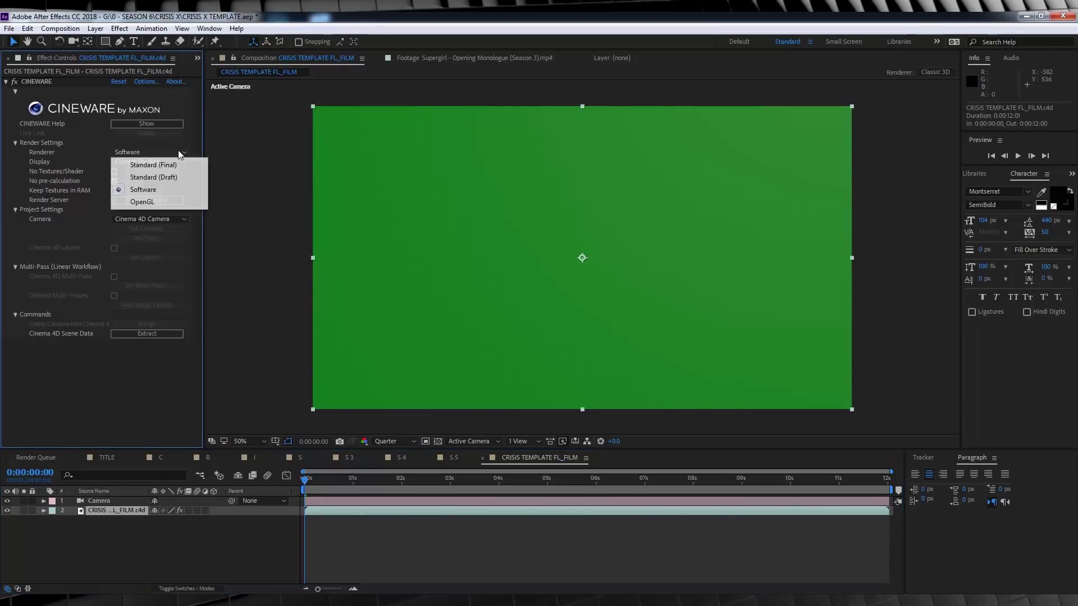
pyautogui.click(163, 166)
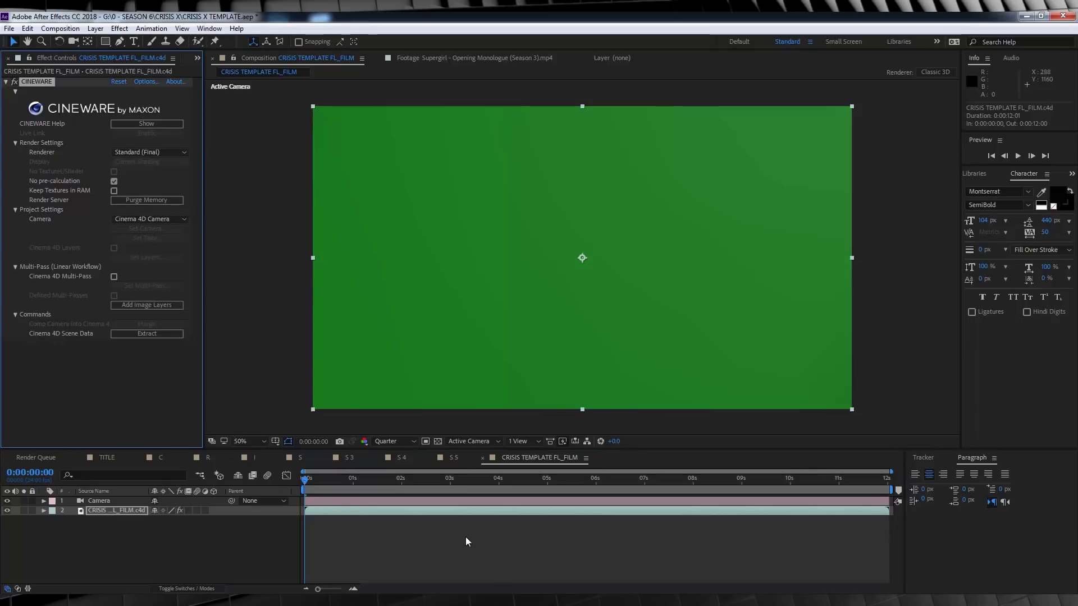
pyautogui.click(777, 478)
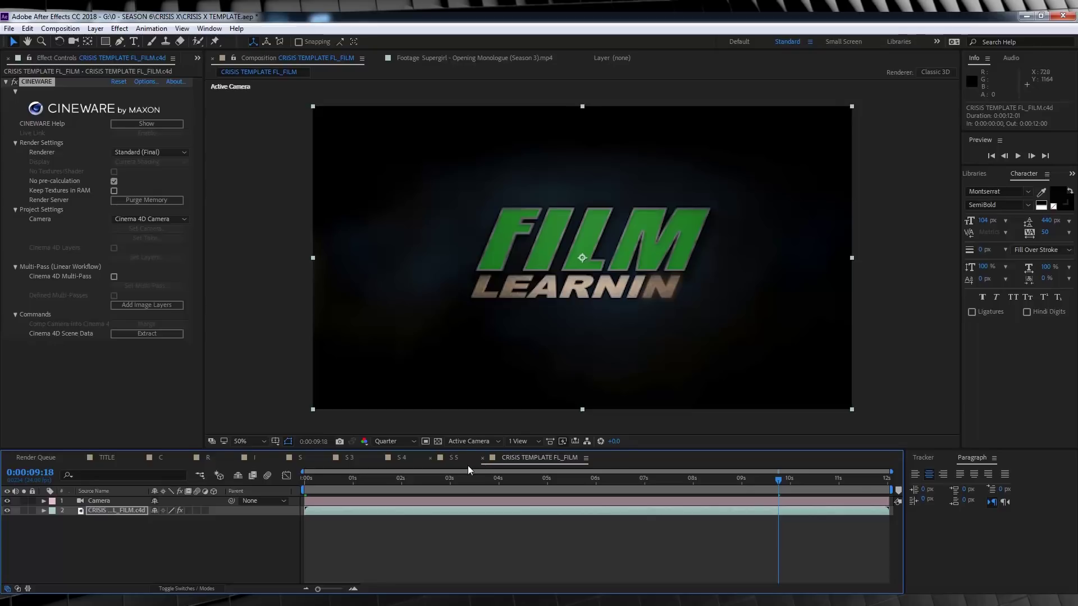
# Step: Queue the comp for render as a QuickTime movie with the Animation codec and set its output file
pyautogui.hotkey('ctrl', 'm')
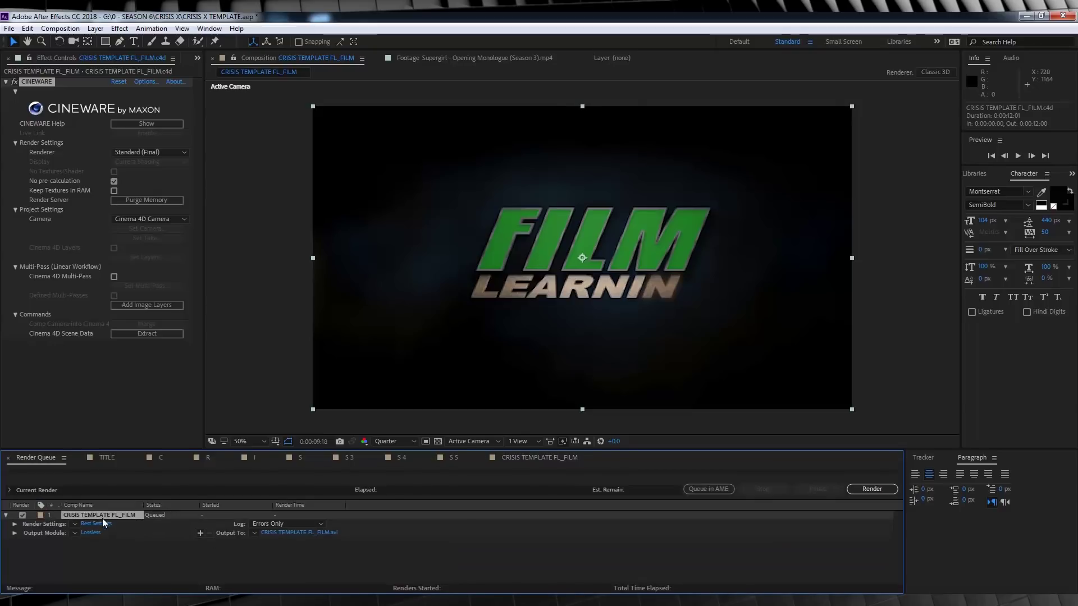
pyautogui.click(96, 533)
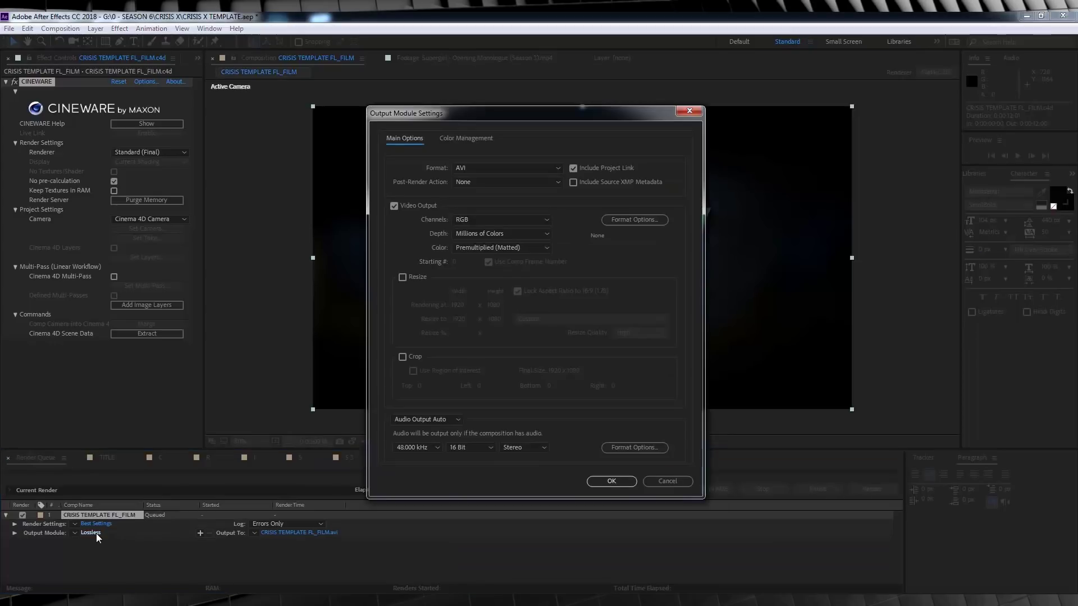
pyautogui.click(540, 168)
pyautogui.click(488, 292)
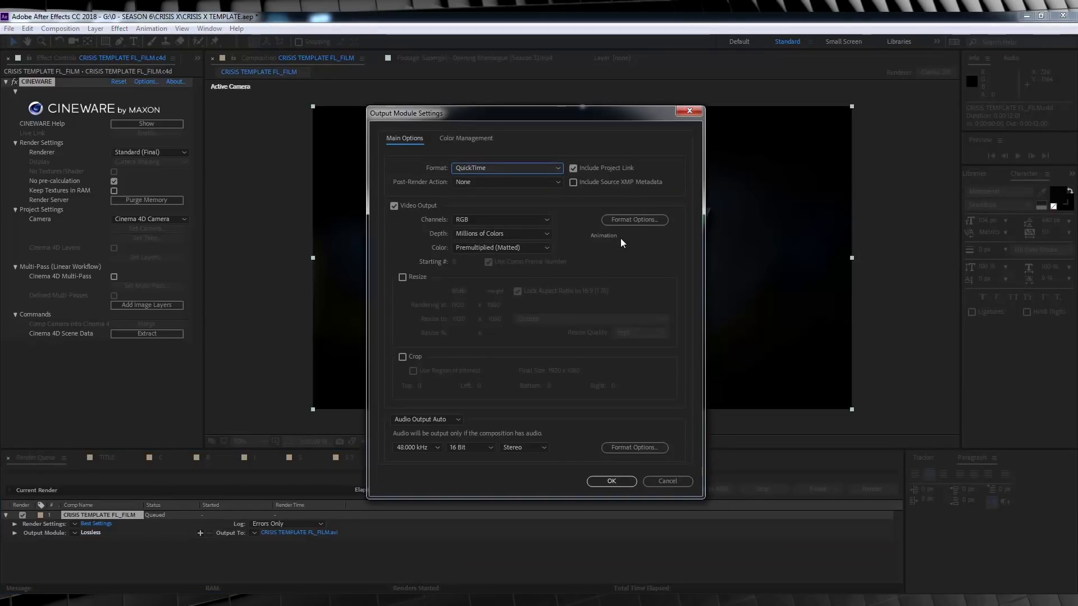
pyautogui.click(627, 220)
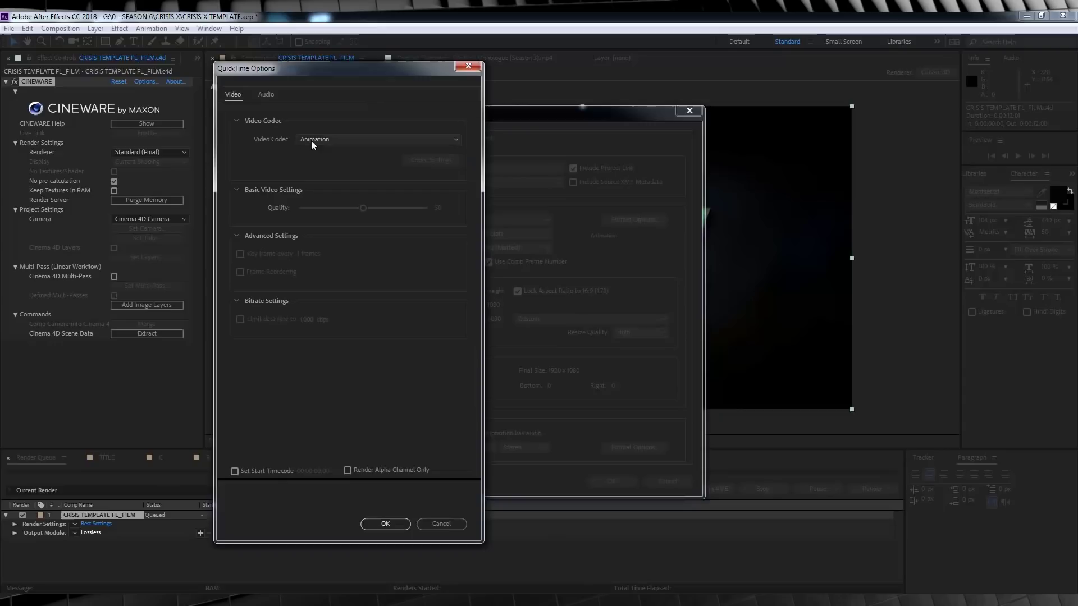
pyautogui.click(329, 140)
pyautogui.click(505, 56)
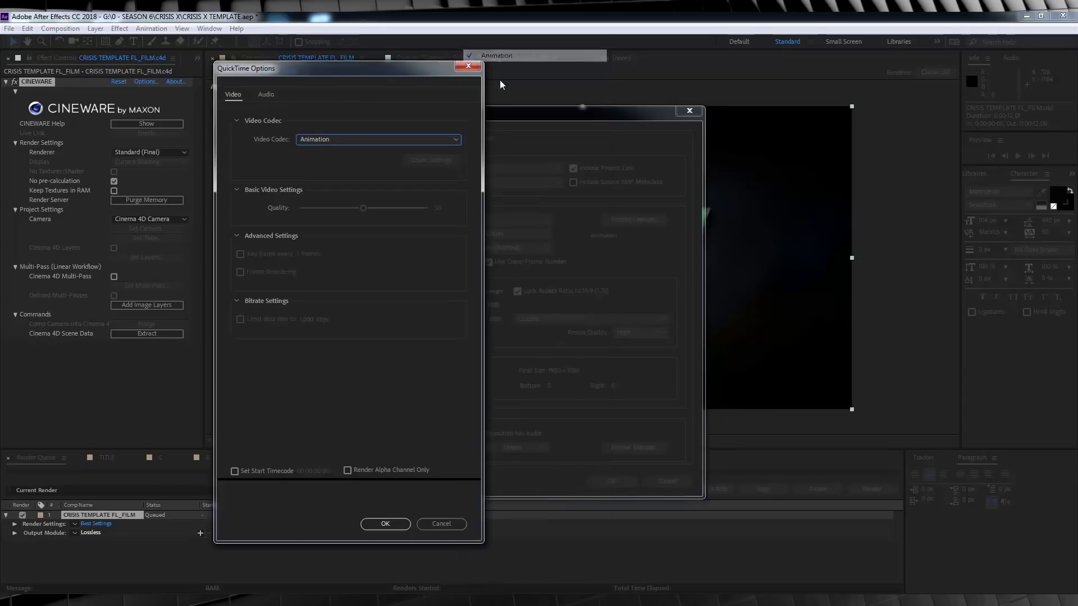
pyautogui.click(385, 524)
pyautogui.click(613, 481)
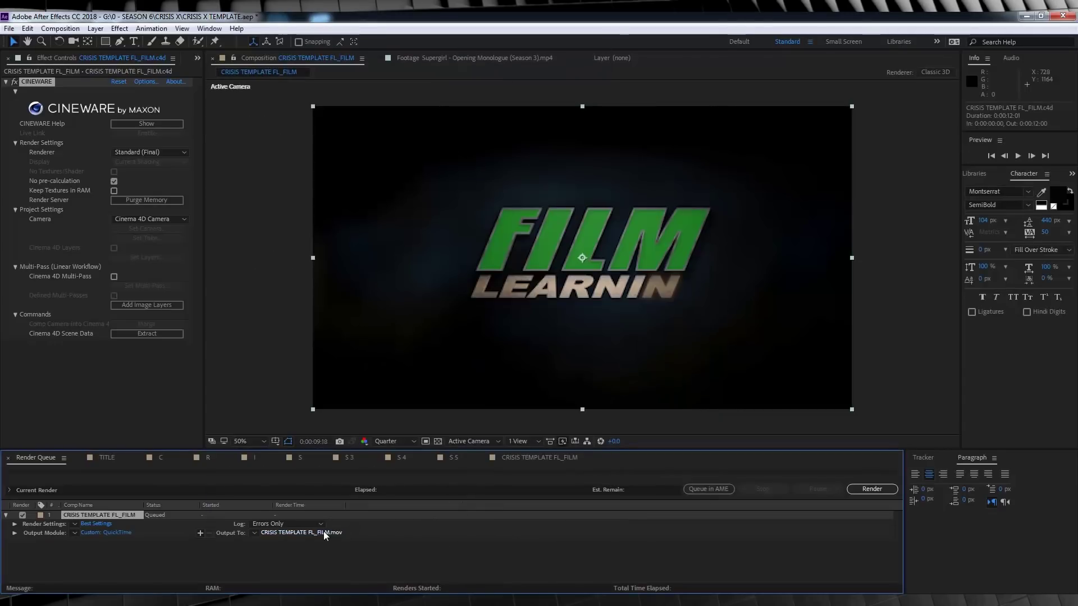
pyautogui.click(321, 535)
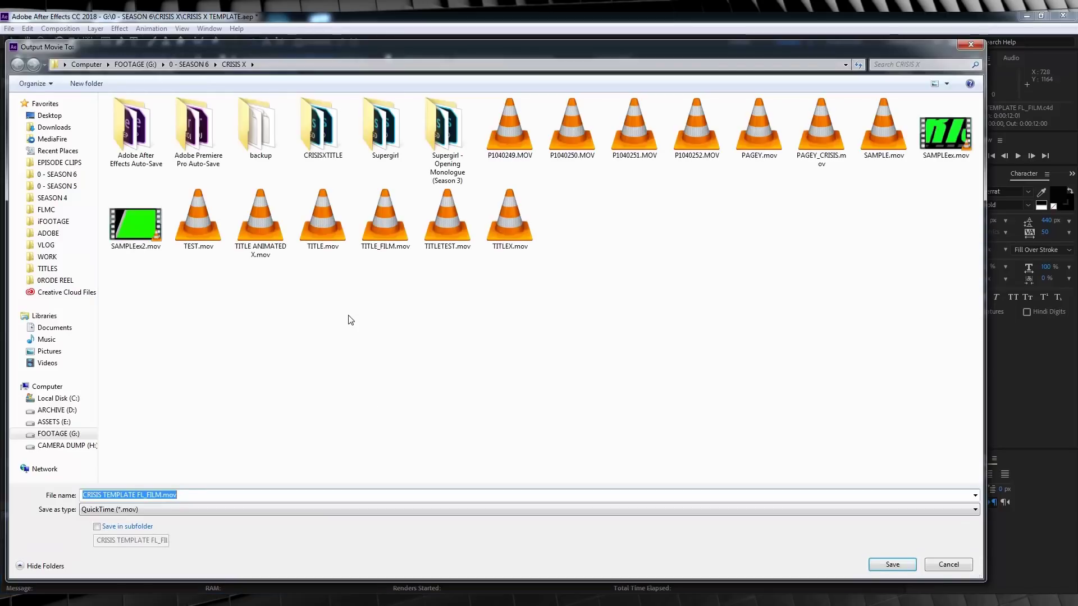
pyautogui.click(954, 565)
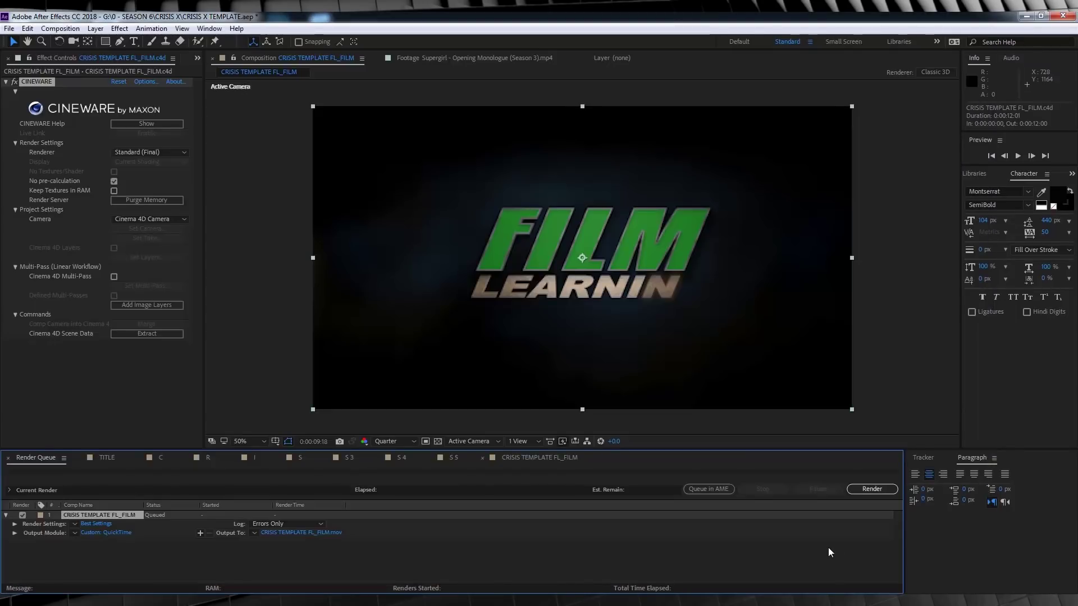
# Step: Import TITLE_FILM.mov into CRISIS TEMPLATE FL_FILM, replacing the Cinema 4D scene layer
pyautogui.hotkey('ctrl', 'i')
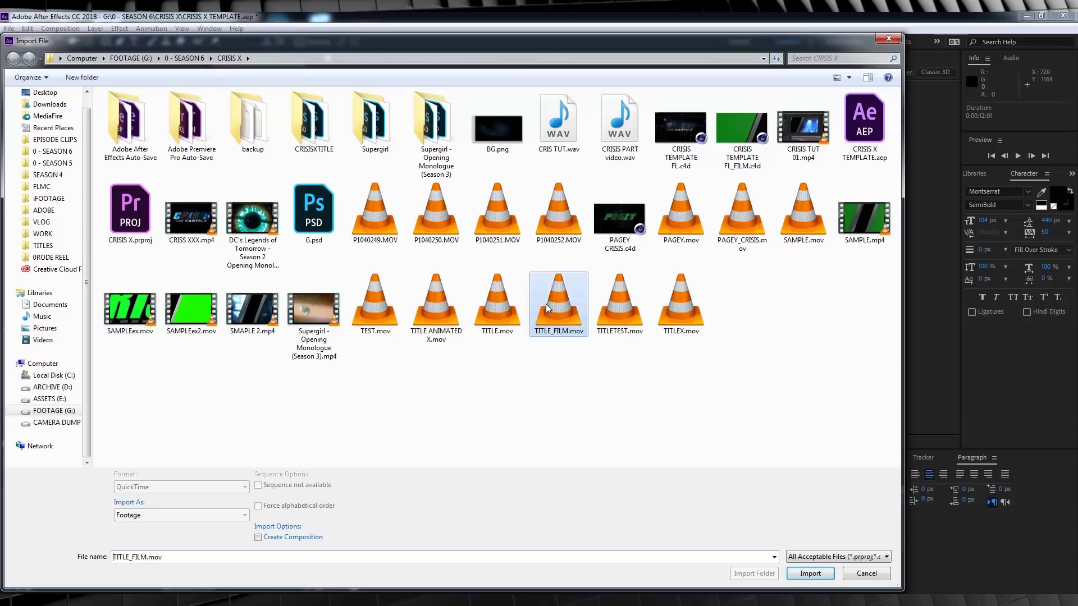
pyautogui.doubleClick(546, 305)
pyautogui.click(562, 370)
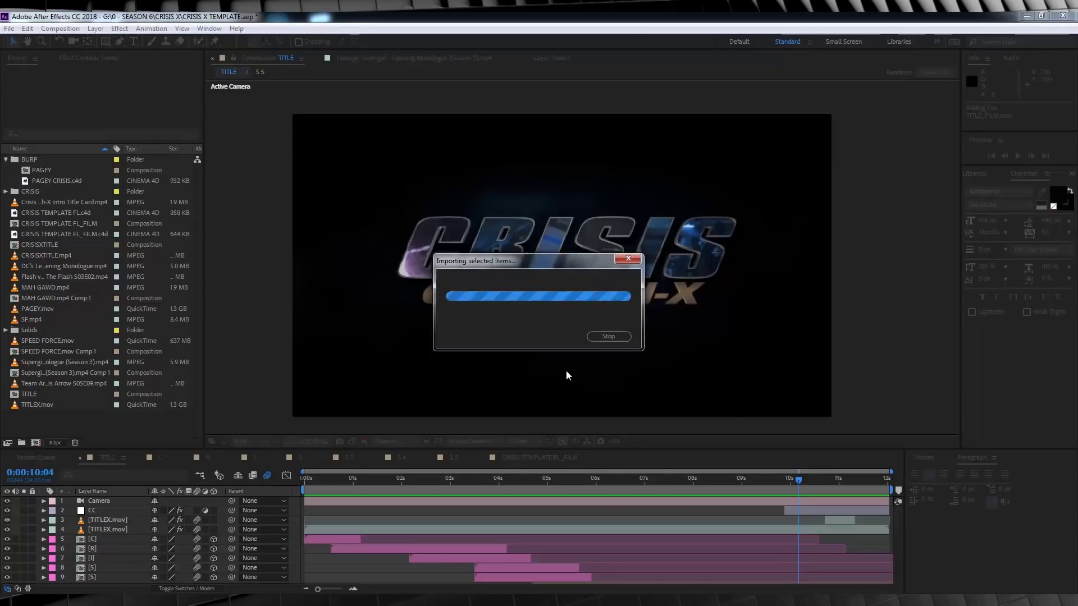
pyautogui.click(563, 457)
pyautogui.moveTo(48, 404); pyautogui.dragTo(93, 508)
pyautogui.click(110, 521)
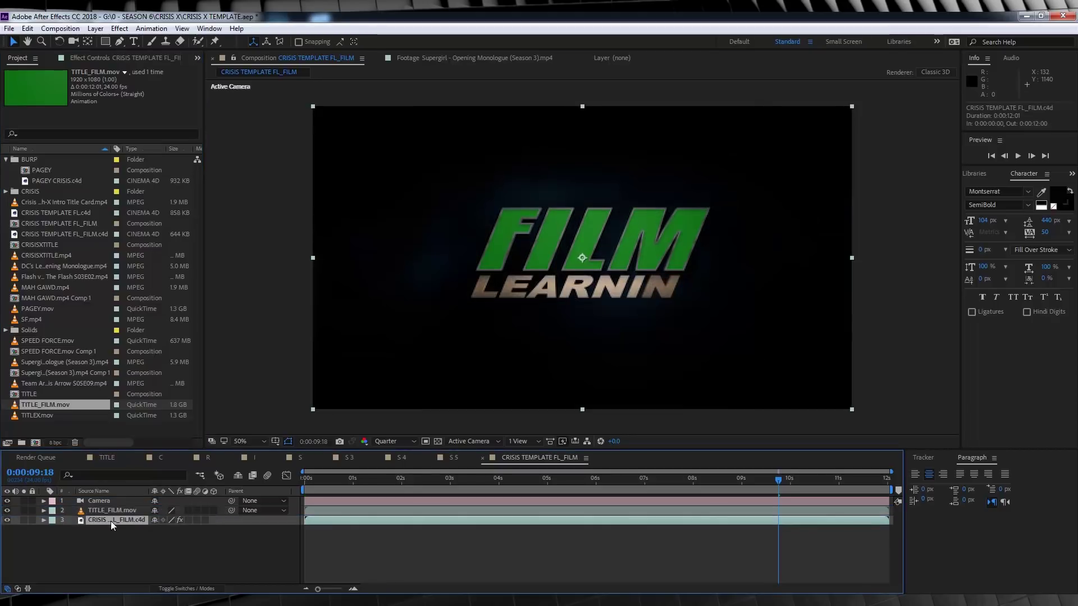
pyautogui.press('Delete')
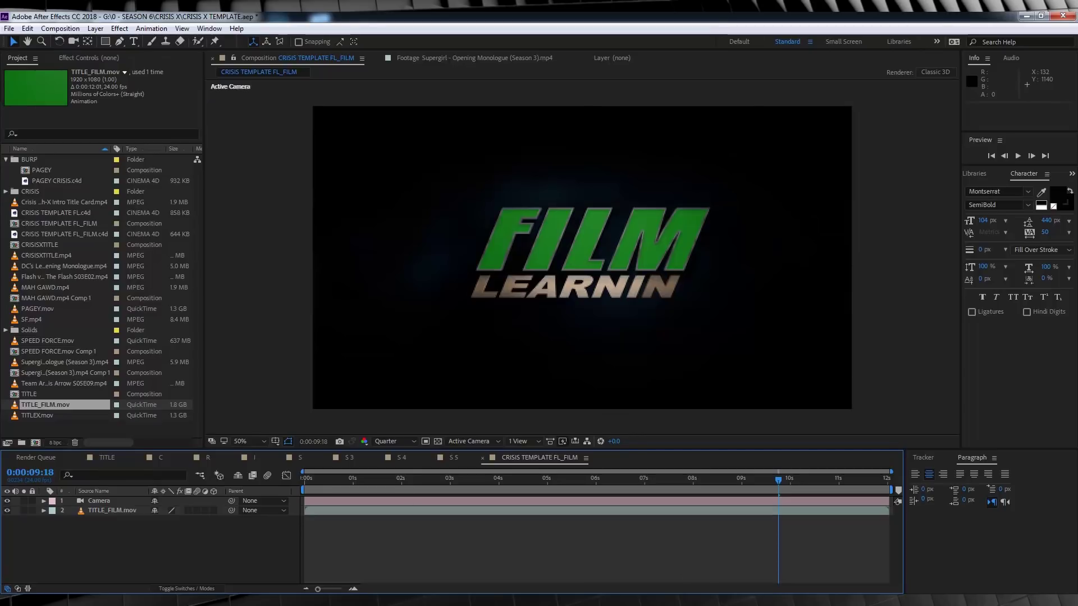
# Step: Copy the Keylight effect from TITLEX.mov in the TITLE comp and paste it onto TITLE_FILM.mov
pyautogui.click(118, 511)
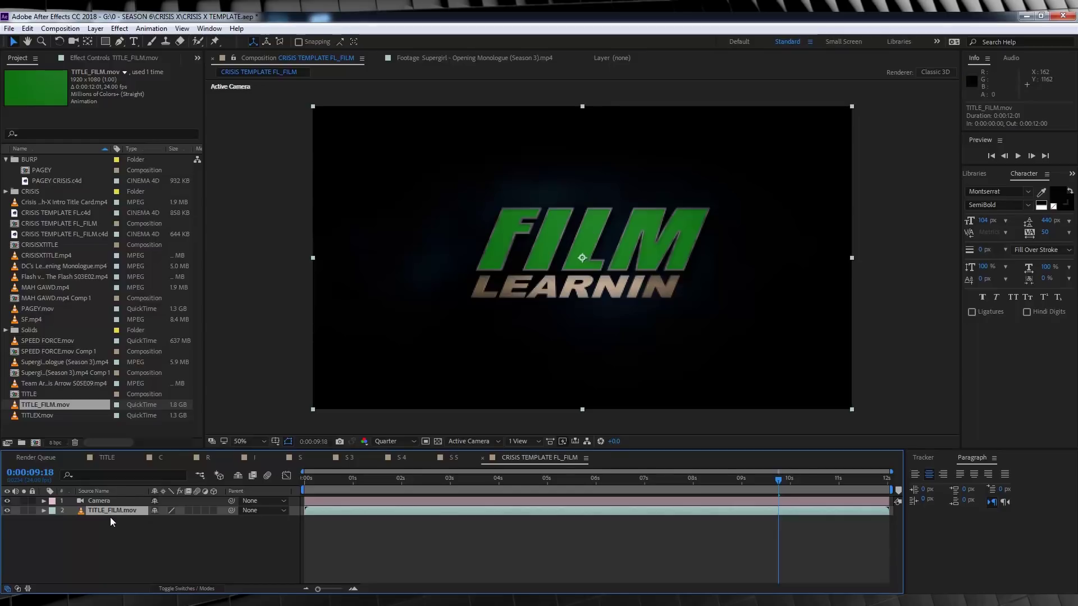
pyautogui.click(105, 459)
pyautogui.click(118, 530)
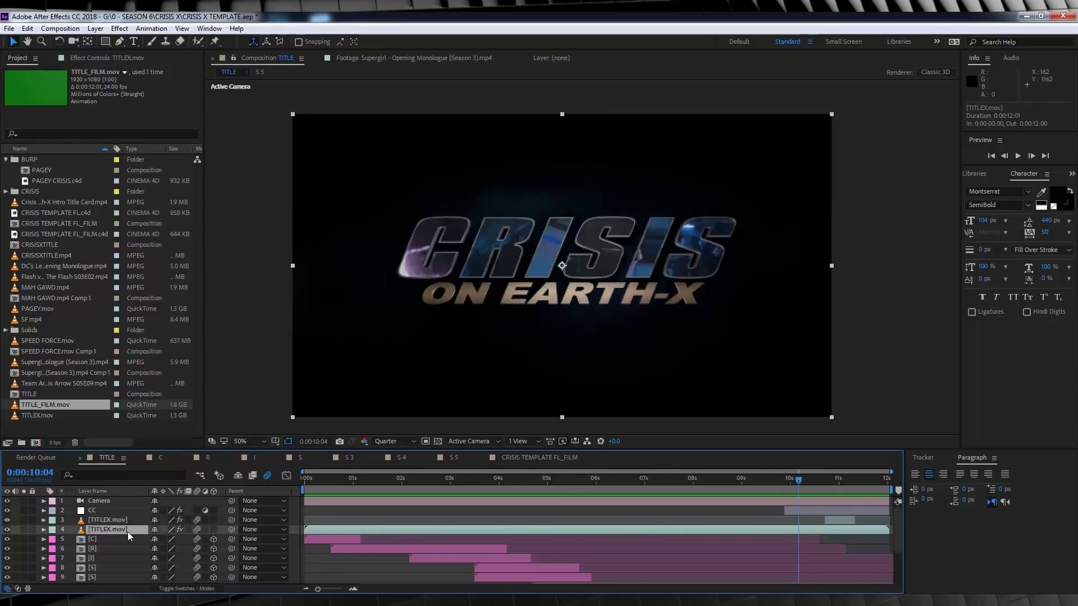
pyautogui.click(110, 56)
pyautogui.click(43, 81)
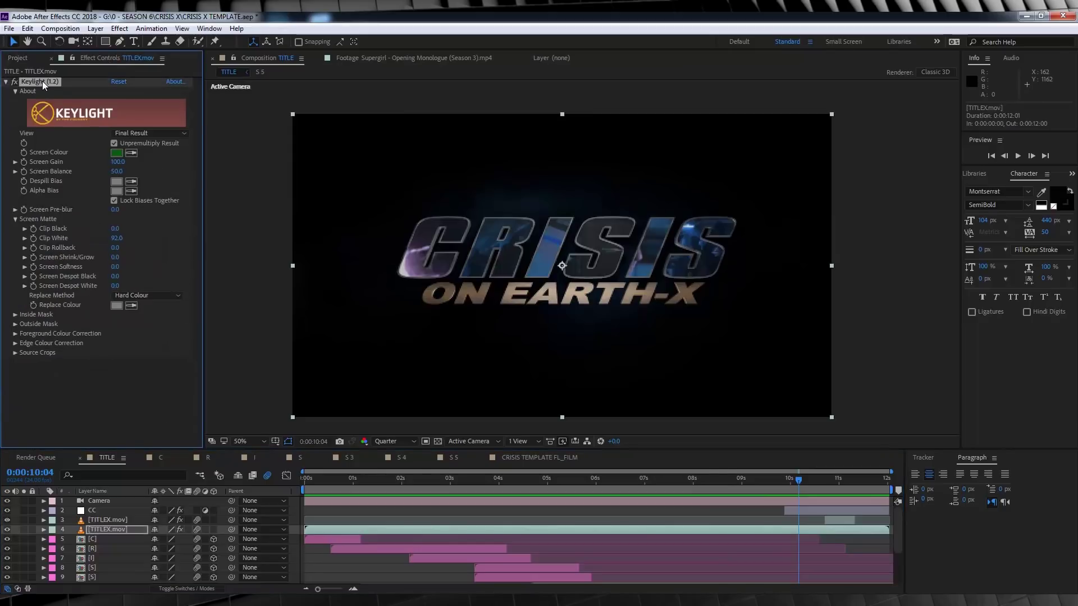
pyautogui.click(526, 458)
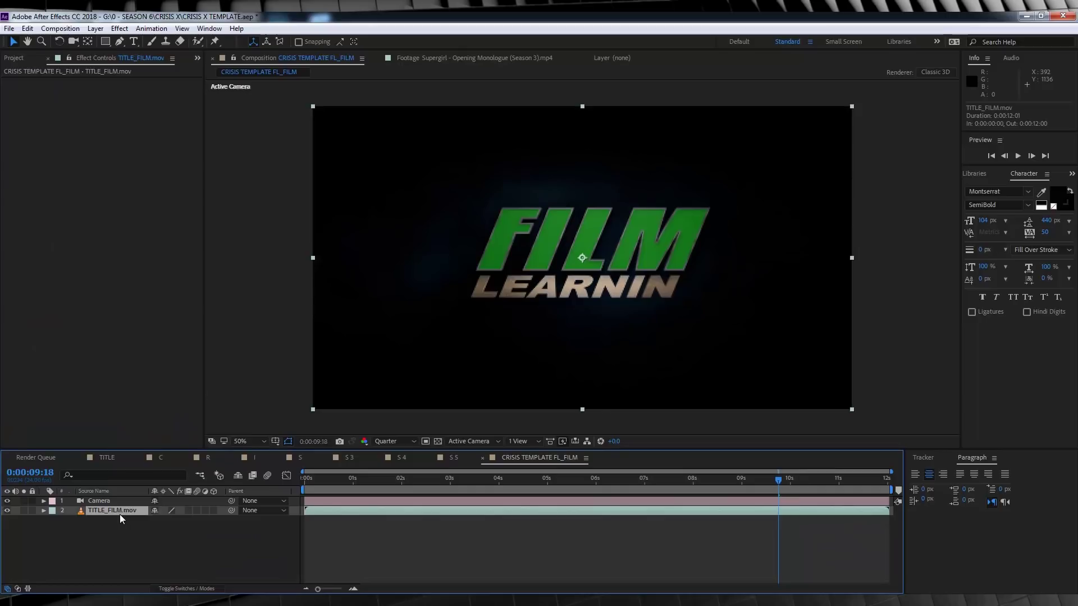
pyautogui.hotkey('ctrl', 'v')
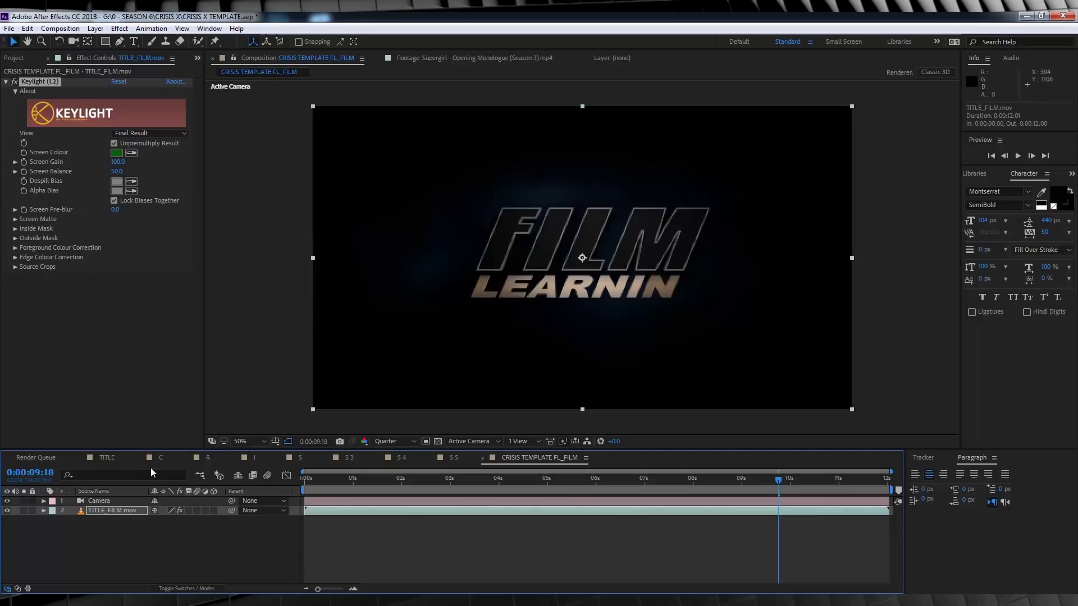
# Step: In the TITLE comp, scrub to the full title and inspect the [C] through I SMALL letter layers
pyautogui.click(109, 461)
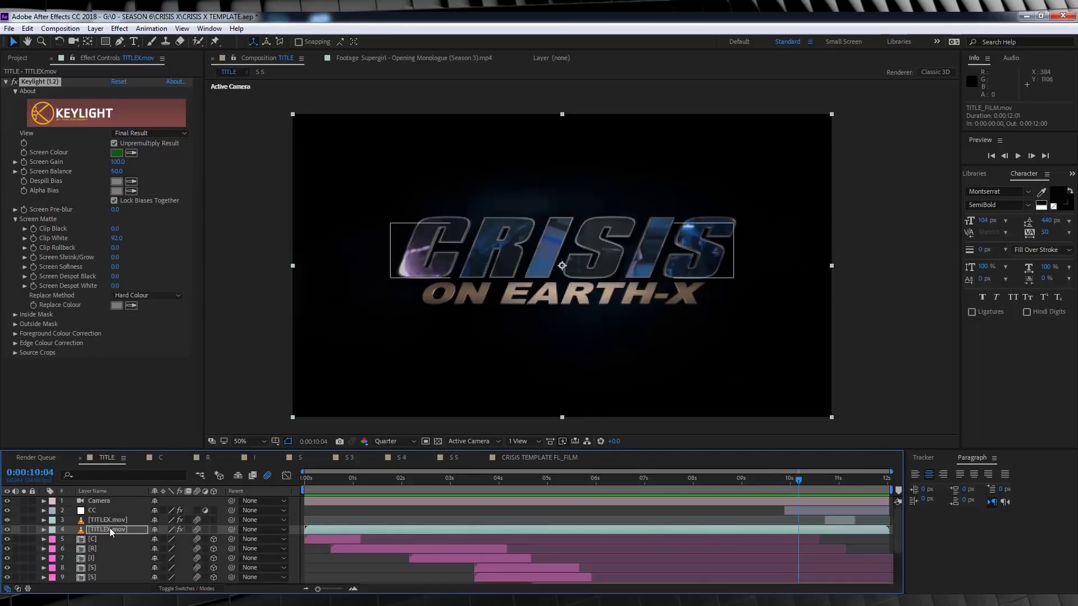
pyautogui.scroll(-1, 110, 534)
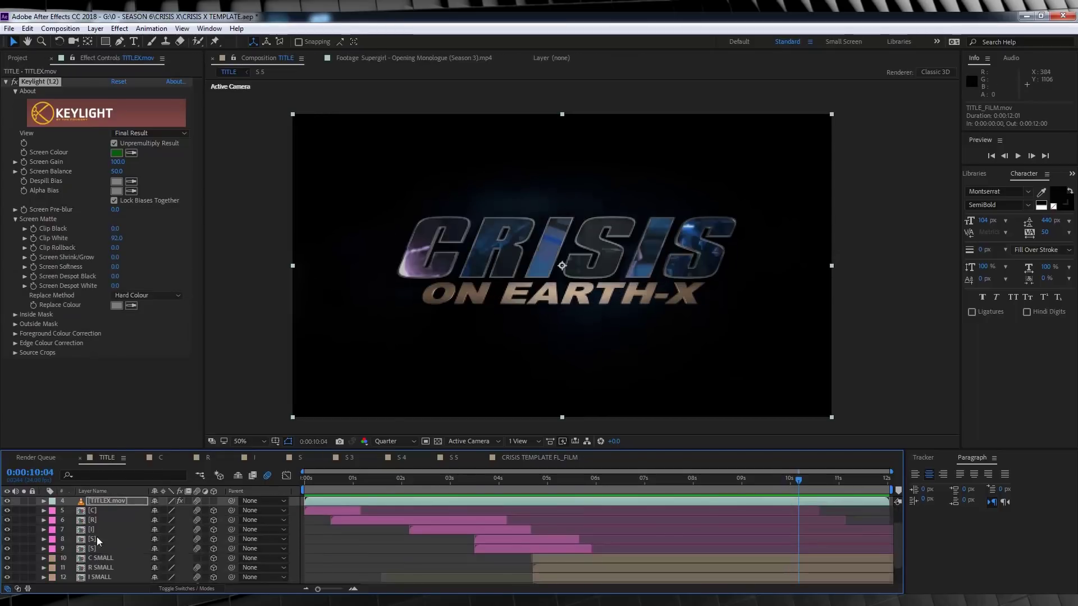
pyautogui.click(87, 511)
pyautogui.moveTo(310, 481); pyautogui.dragTo(319, 480)
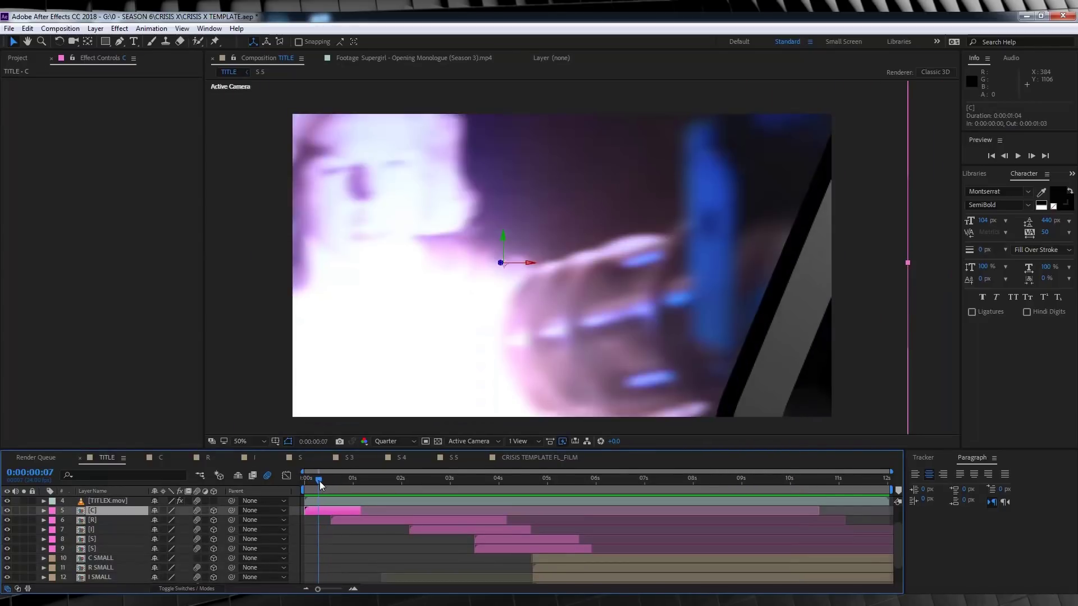
pyautogui.scroll(-1, 90, 550)
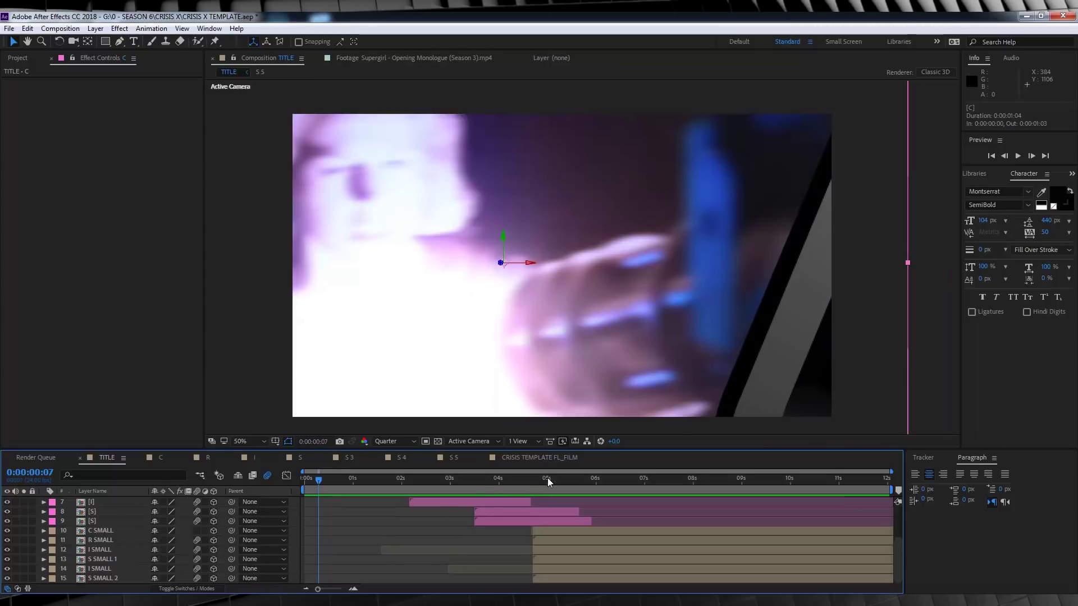
pyautogui.moveTo(549, 481); pyautogui.dragTo(656, 480)
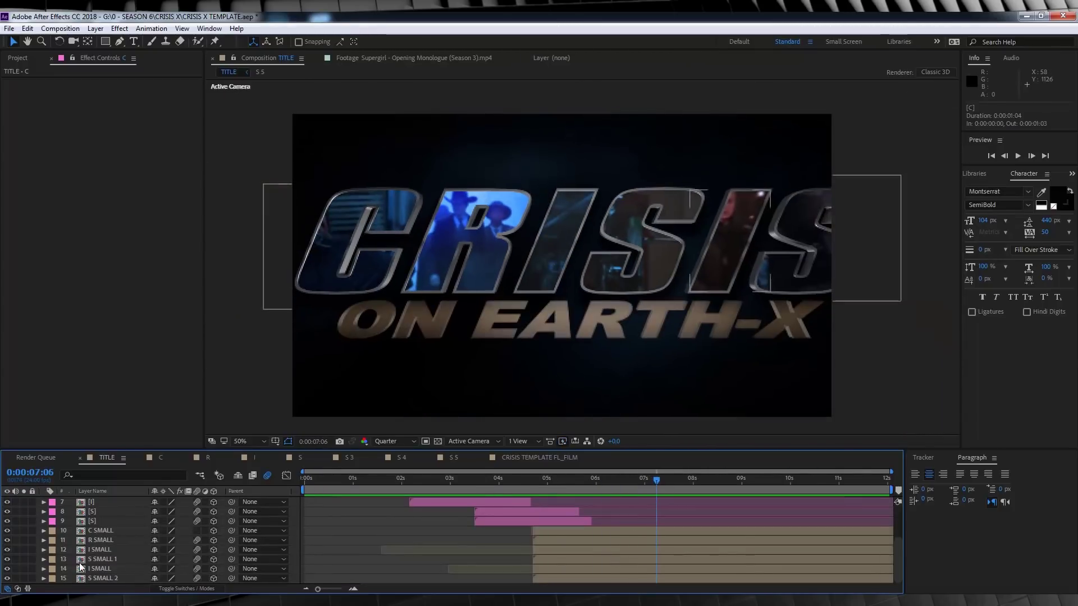
pyautogui.click(100, 523)
pyautogui.click(100, 548)
pyautogui.click(100, 569)
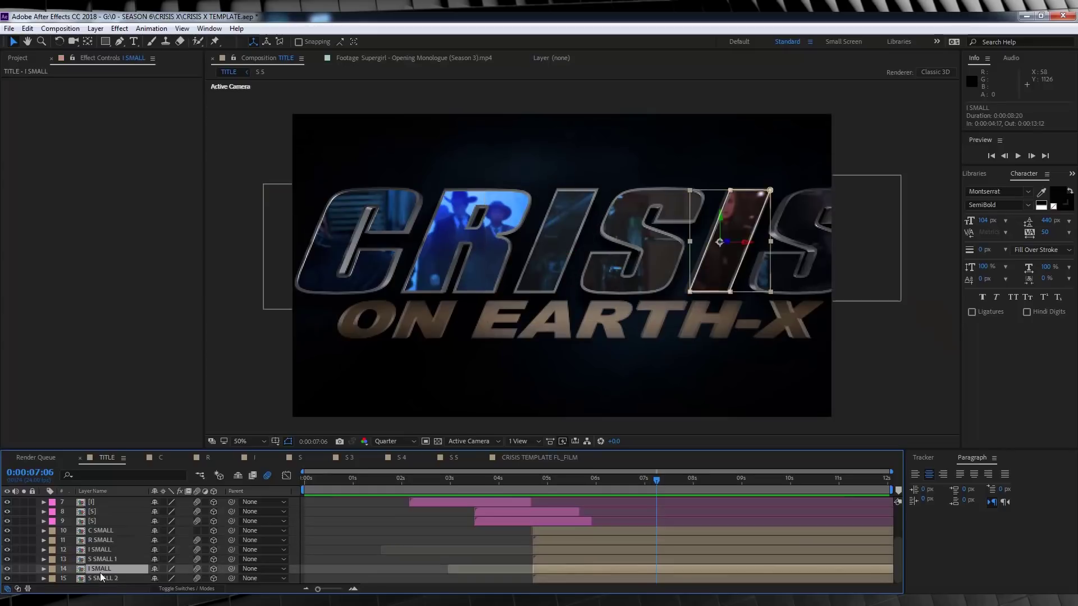
pyautogui.scroll(2, 103, 527)
pyautogui.click(101, 539)
pyautogui.scroll(-1, 69, 531)
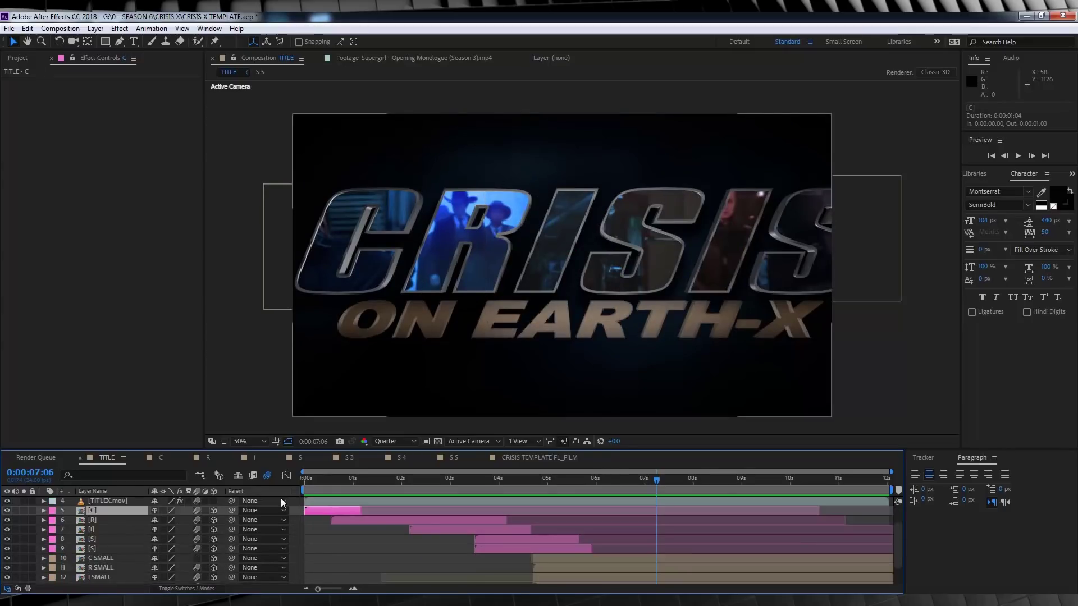
# Step: Open the [C] letter precomp to preview its footage, then view the R and I precomps
pyautogui.doubleClick(82, 510)
pyautogui.moveTo(315, 481)
pyautogui.mouseDown()
pyautogui.moveTo(382, 496)
pyautogui.moveTo(339, 501)
pyautogui.moveTo(392, 498)
pyautogui.moveTo(308, 501)
pyautogui.moveTo(322, 476)
pyautogui.moveTo(585, 486)
pyautogui.moveTo(508, 500)
pyautogui.moveTo(309, 482)
pyautogui.moveTo(446, 480)
pyautogui.moveTo(335, 485)
pyautogui.mouseUp()
pyautogui.click(209, 458)
pyautogui.click(255, 458)
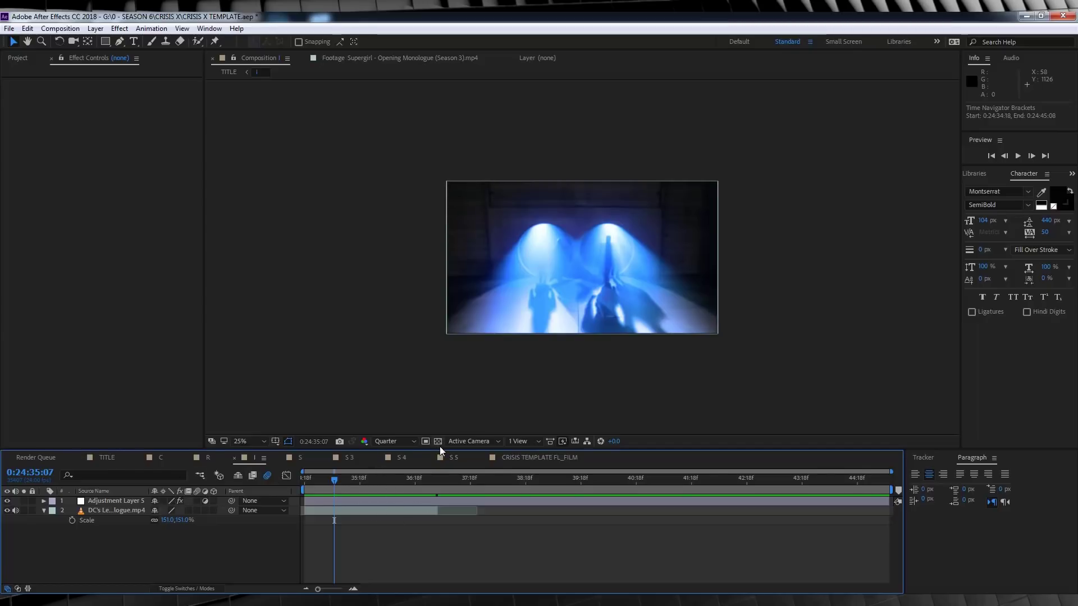
# Step: Select the letter layers [C] through S SMALL 2 in the TITLE comp for copying
pyautogui.click(104, 460)
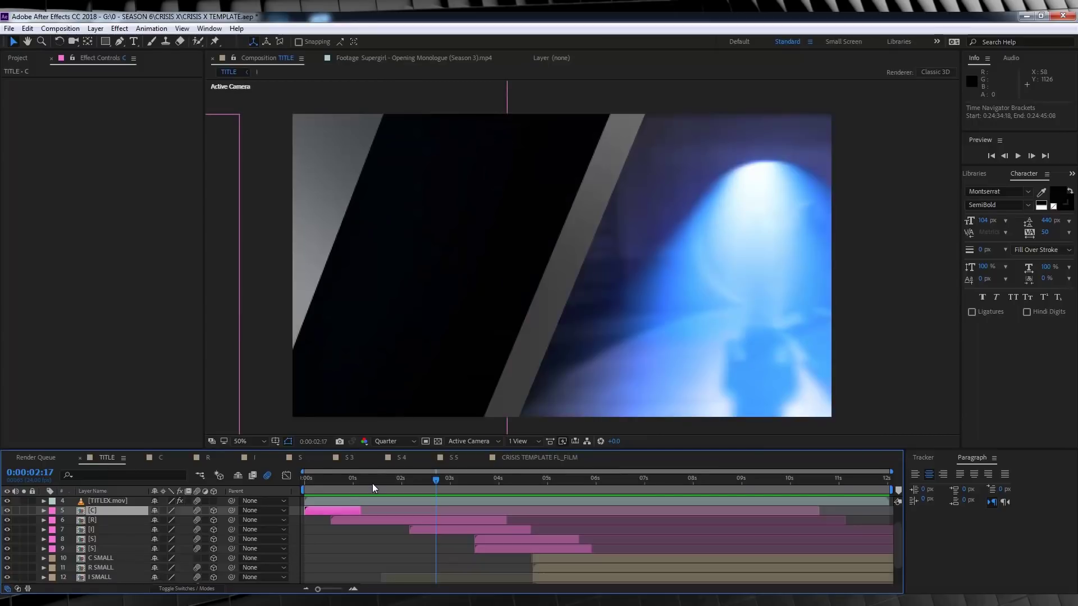
pyautogui.moveTo(312, 481); pyautogui.dragTo(330, 482)
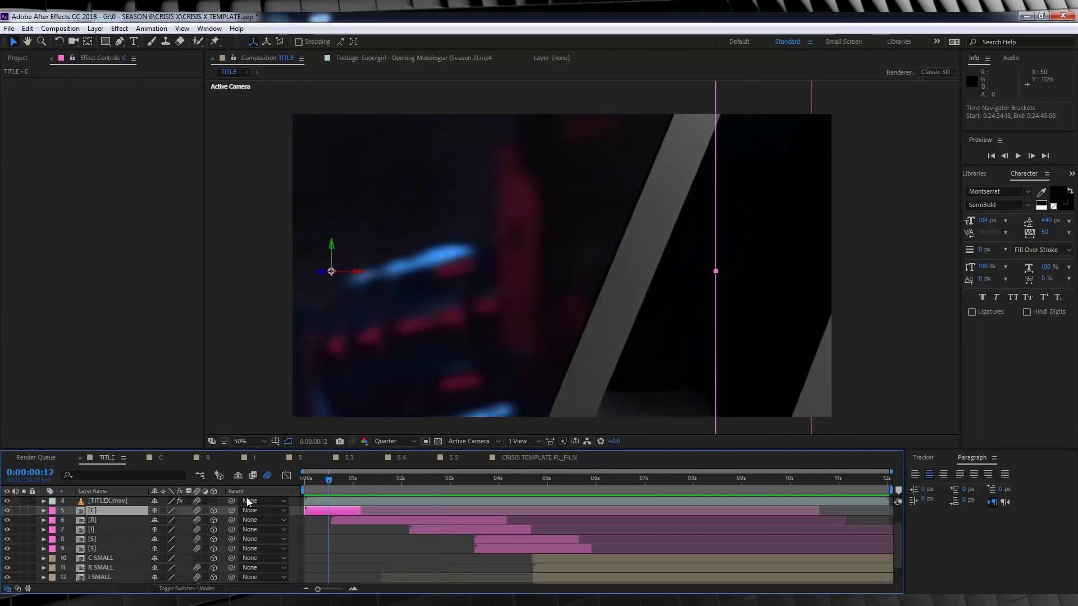
pyautogui.click(86, 511)
pyautogui.scroll(-1, 93, 546)
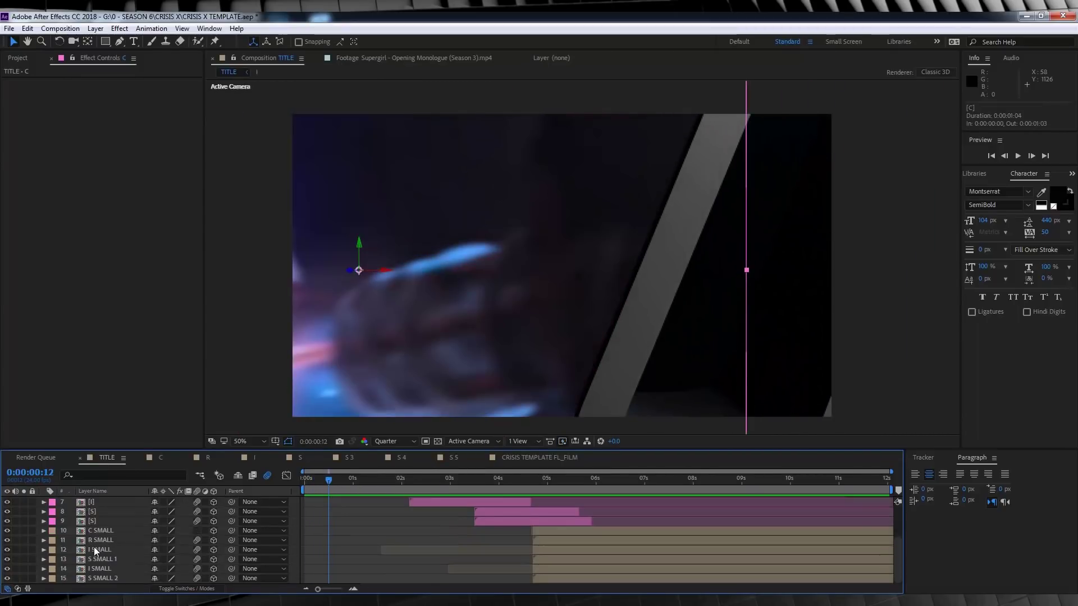
pyautogui.keyDown('shift'); pyautogui.click(100, 578); pyautogui.keyUp('shift')
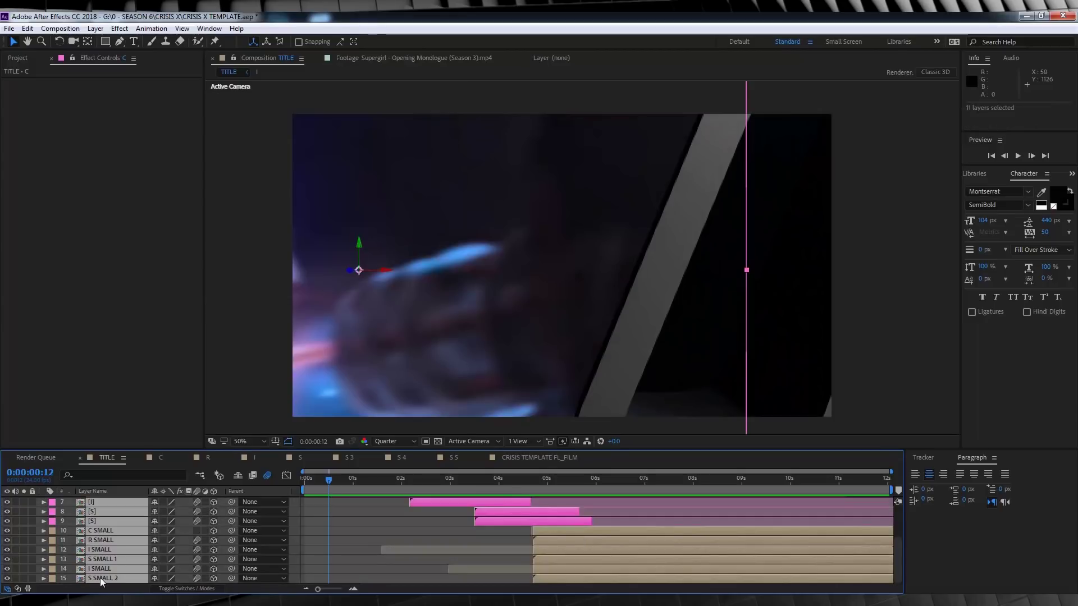
# Step: Paste the letter layers into CRISIS TEMPLATE FL_FILM and restack TITLE_FILM.mov above them
pyautogui.click(551, 458)
pyautogui.moveTo(308, 479); pyautogui.dragTo(296, 484)
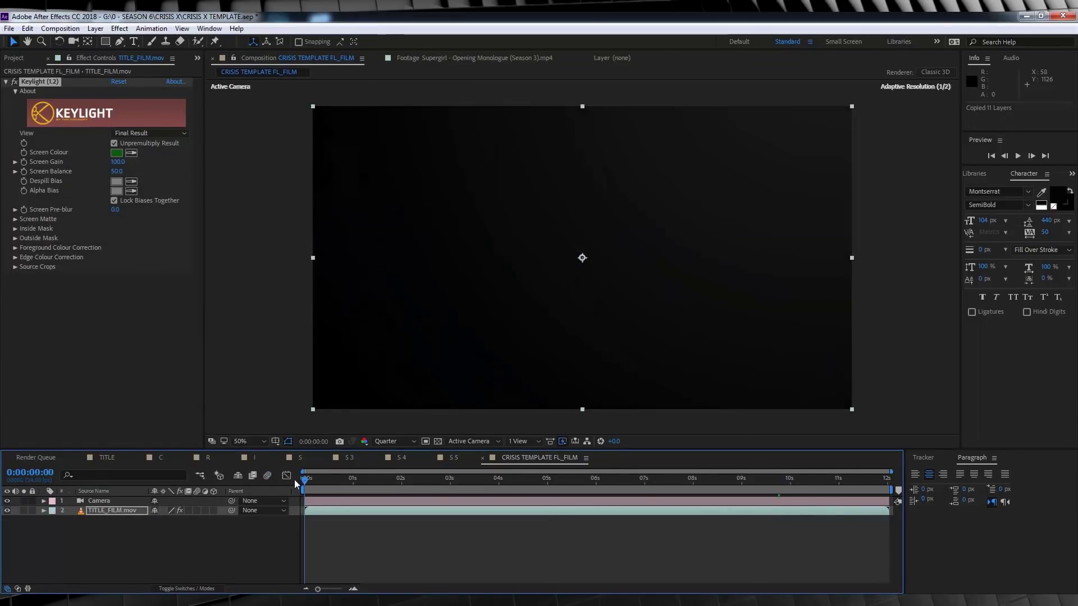
pyautogui.click(107, 512)
pyautogui.hotkey('ctrl', 'v')
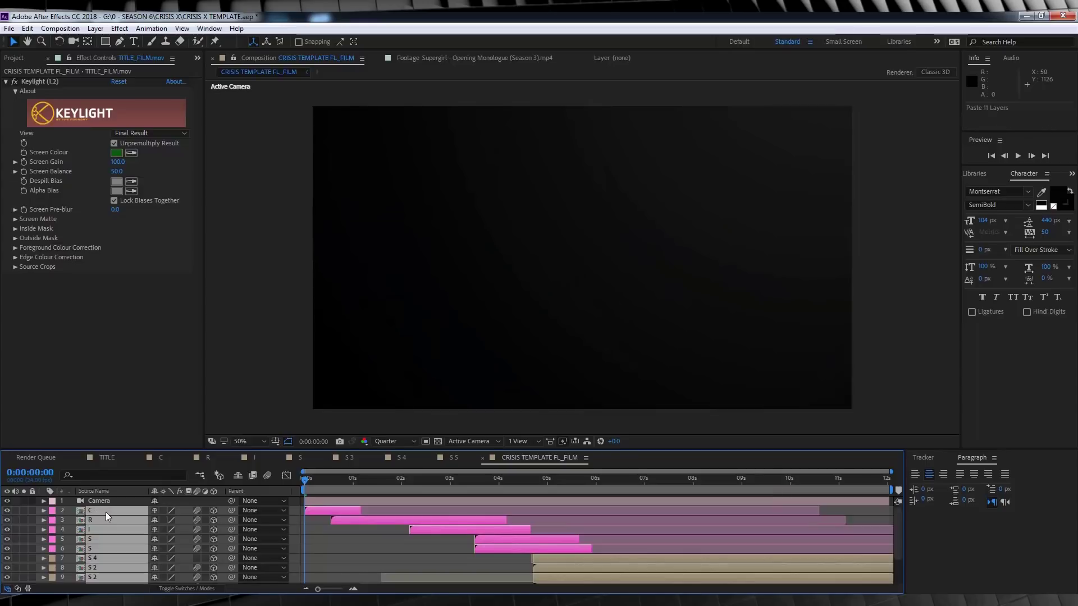
pyautogui.scroll(-2, 111, 539)
pyautogui.moveTo(110, 580); pyautogui.dragTo(116, 505)
pyautogui.moveTo(308, 482); pyautogui.dragTo(391, 480)
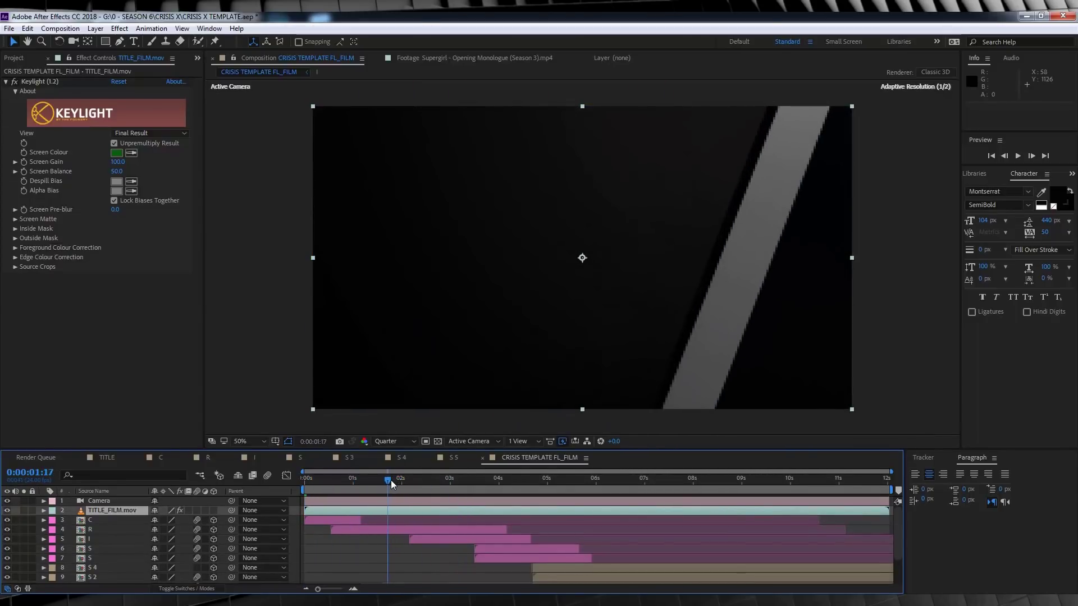
pyautogui.scroll(-2, 419, 359)
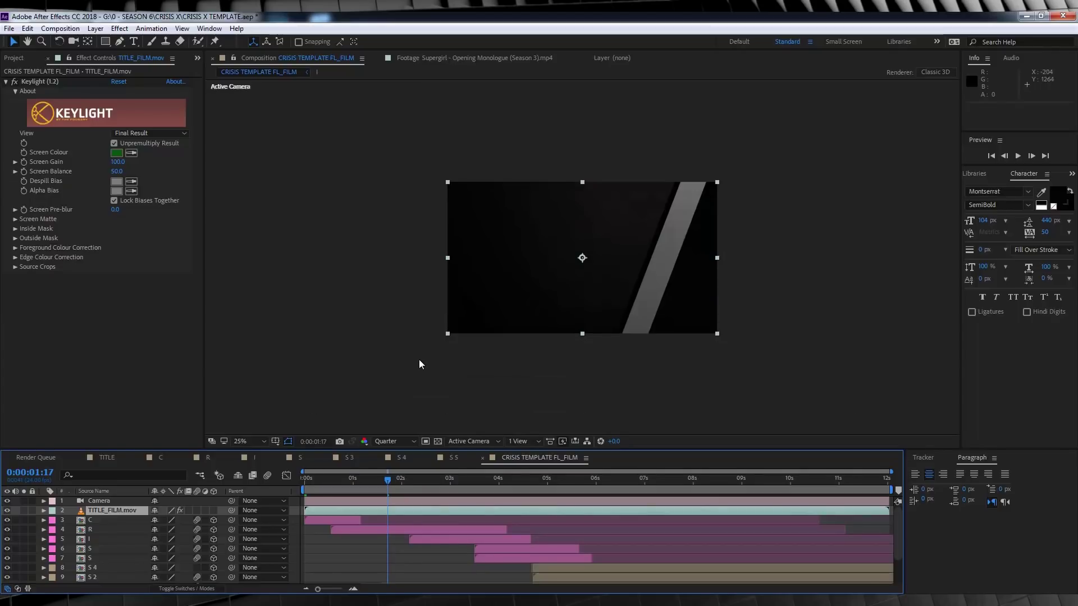
# Step: Hide all letter clips below clip C
pyautogui.click(88, 520)
pyautogui.scroll(-4, 449, 377)
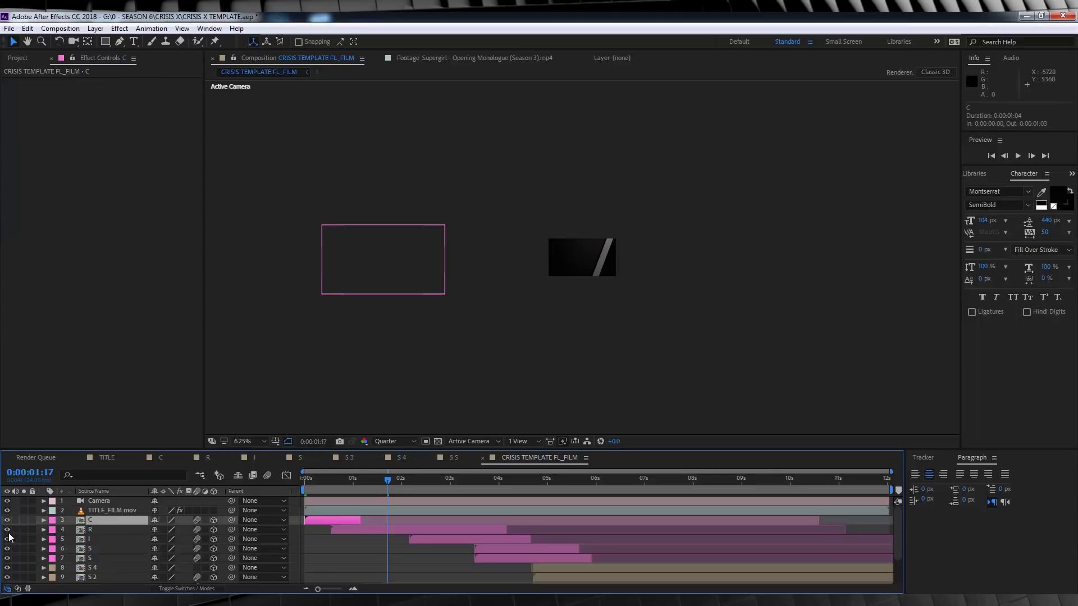
pyautogui.moveTo(9, 537); pyautogui.dragTo(8, 584)
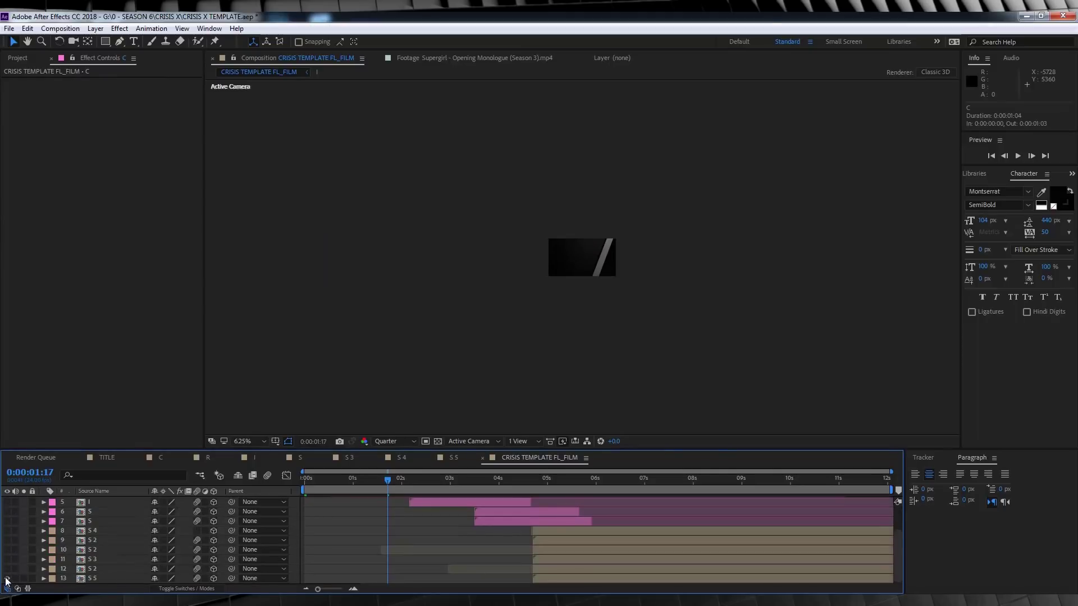
pyautogui.scroll(2, 72, 559)
# Step: Move clip C to the comp centre, Position -2097, -9.8, 0.0, and zoom to check
pyautogui.press('p')
pyautogui.hotkey('ctrl', 'z')
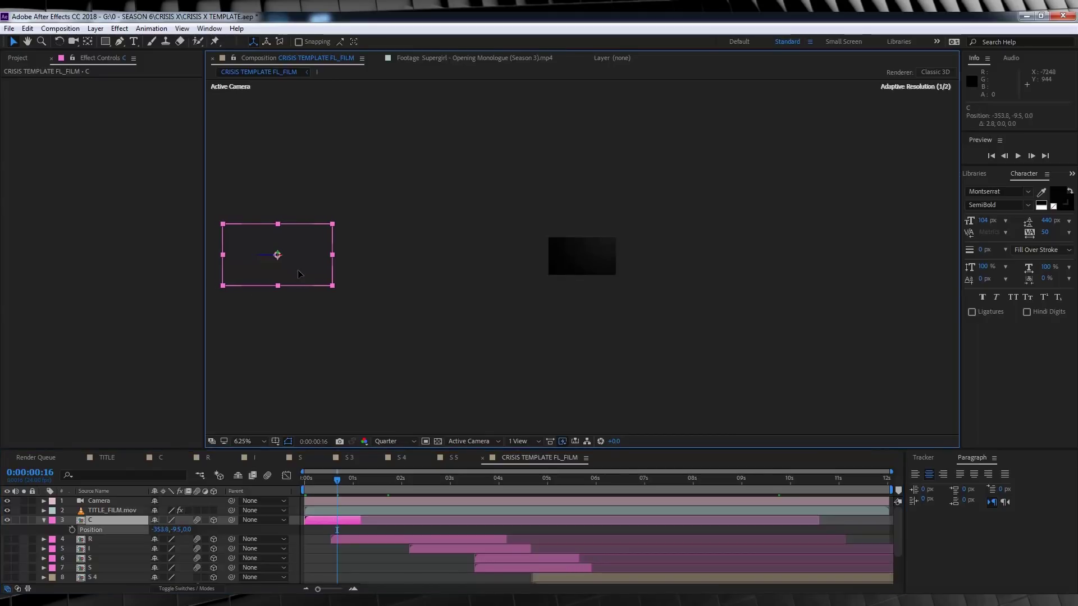
pyautogui.moveTo(296, 273); pyautogui.dragTo(617, 271)
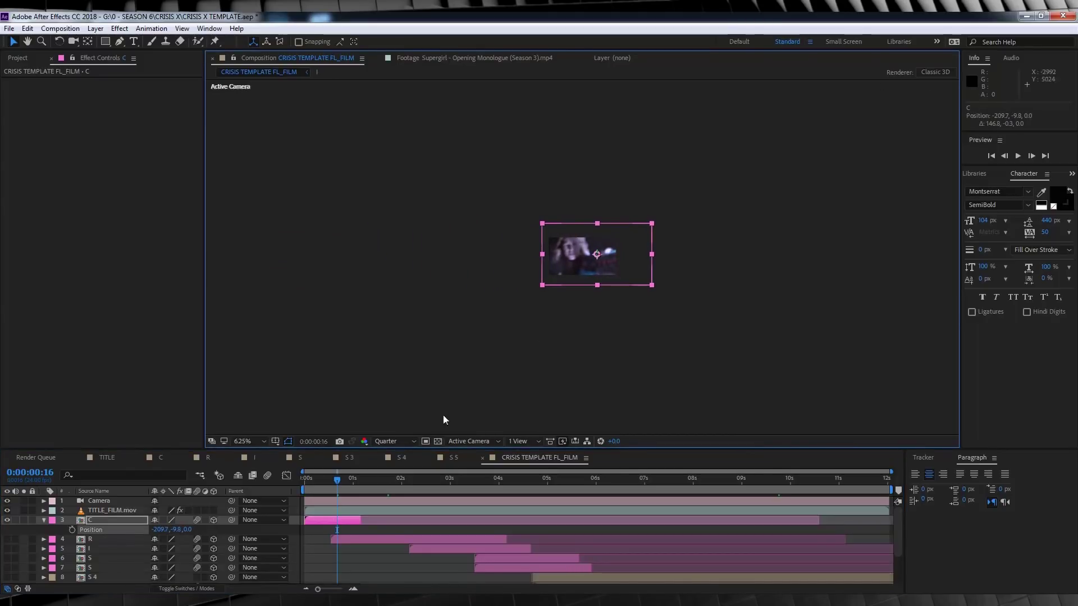
pyautogui.press('.')
pyautogui.moveTo(309, 488); pyautogui.dragTo(353, 490)
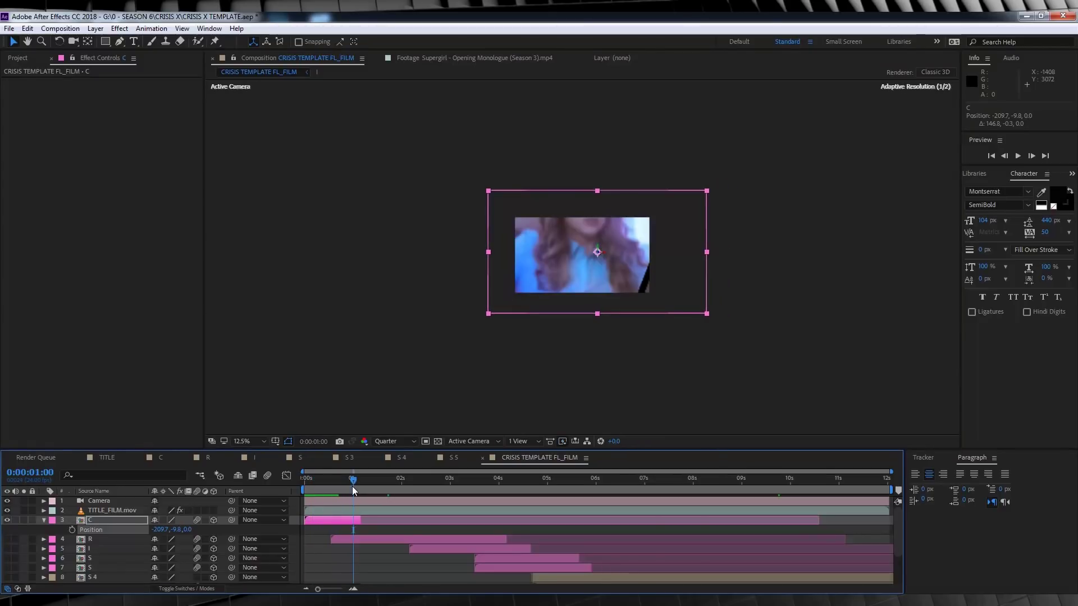
pyautogui.press('.')
pyautogui.press('.')
pyautogui.press('.')
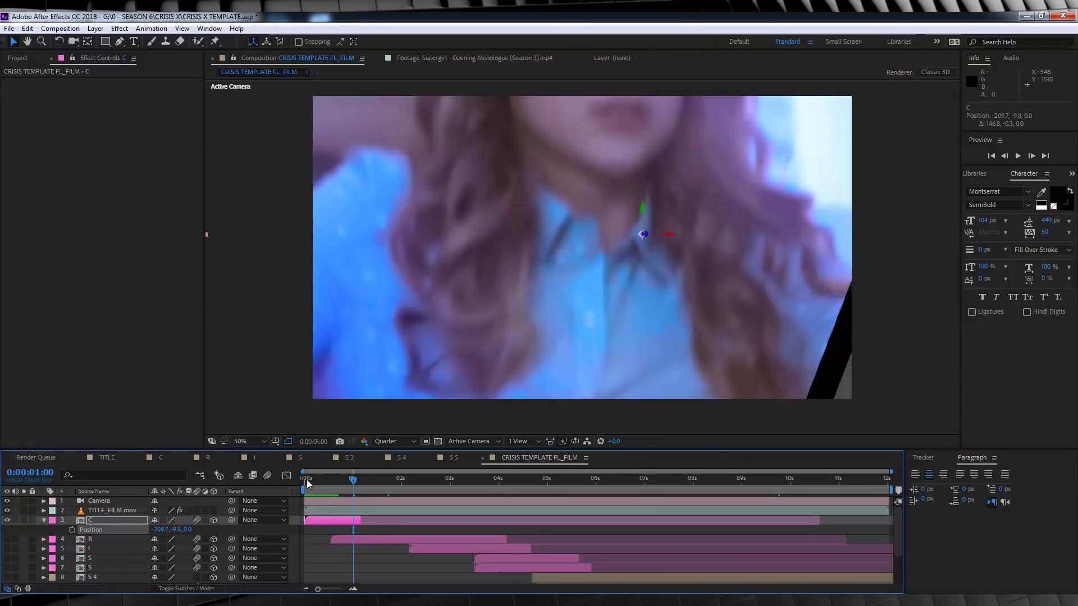
# Step: Extend clip C's out-point to about 0:00:02:20 and preview it
pyautogui.moveTo(306, 480); pyautogui.dragTo(353, 488)
pyautogui.moveTo(360, 520); pyautogui.dragTo(444, 520)
pyautogui.click(339, 482)
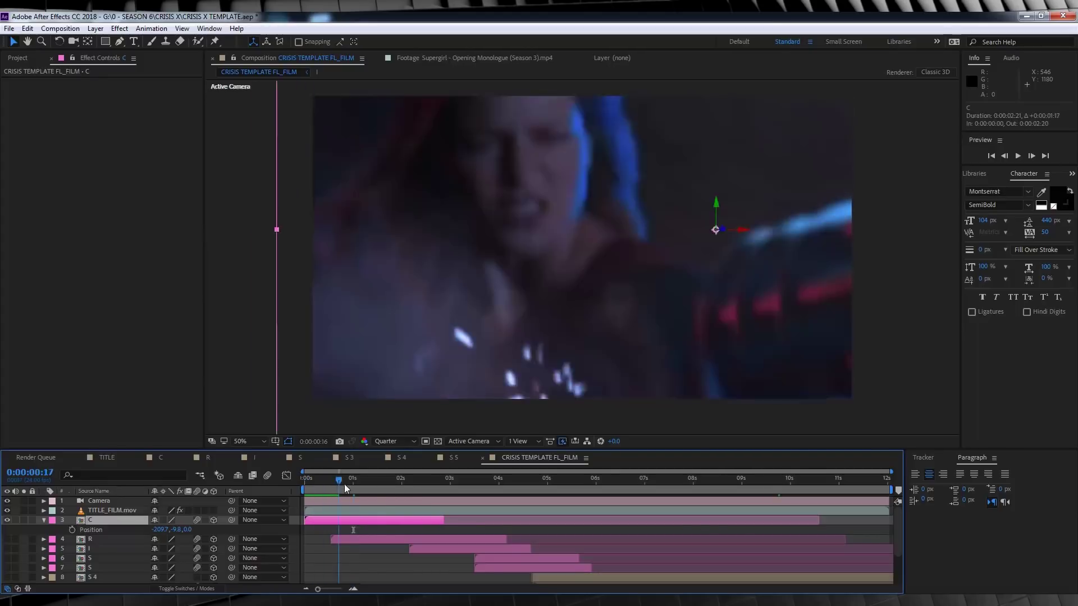
pyautogui.moveTo(345, 484); pyautogui.dragTo(434, 490)
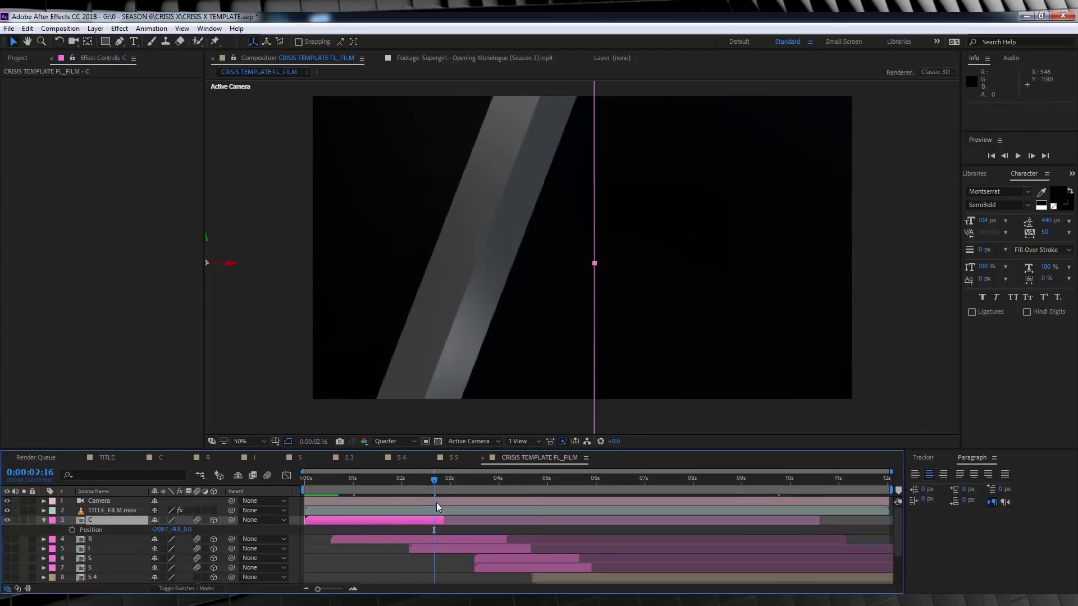
# Step: Turn clip R back on and shift it to start near 0:00:03:12
pyautogui.moveTo(434, 478); pyautogui.dragTo(500, 483)
pyautogui.click(380, 540)
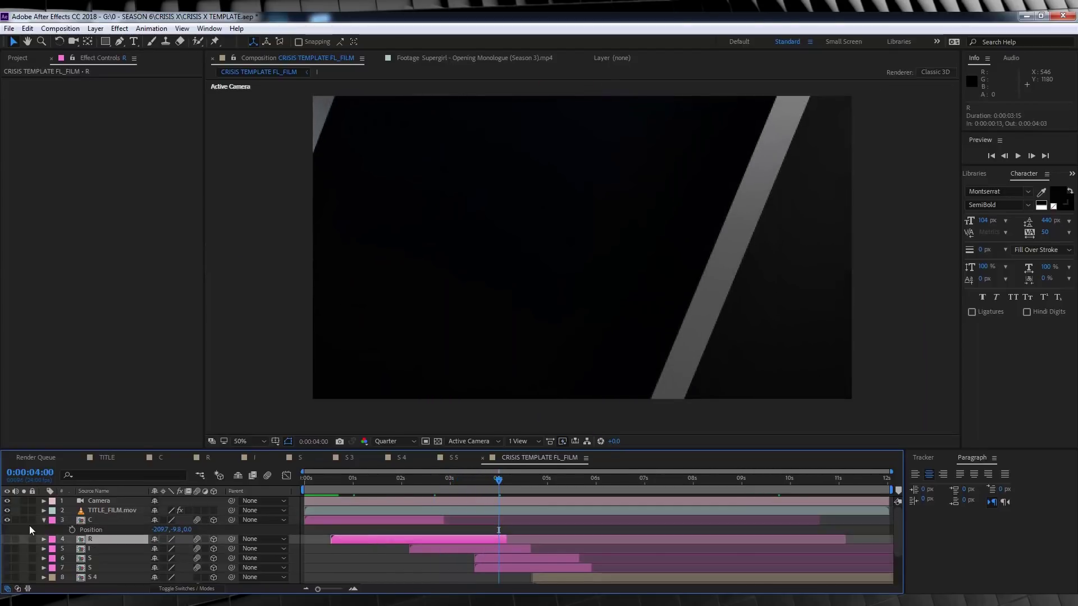
pyautogui.click(8, 539)
pyautogui.moveTo(368, 541); pyautogui.dragTo(512, 536)
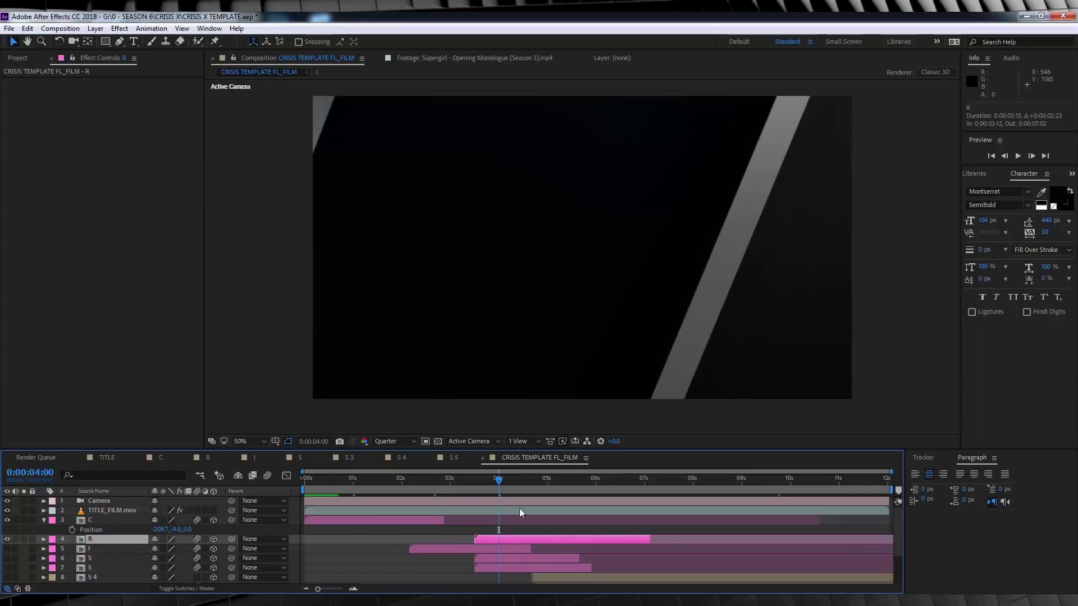
pyautogui.scroll(-2, 604, 290)
pyautogui.scroll(-1, 296, 268)
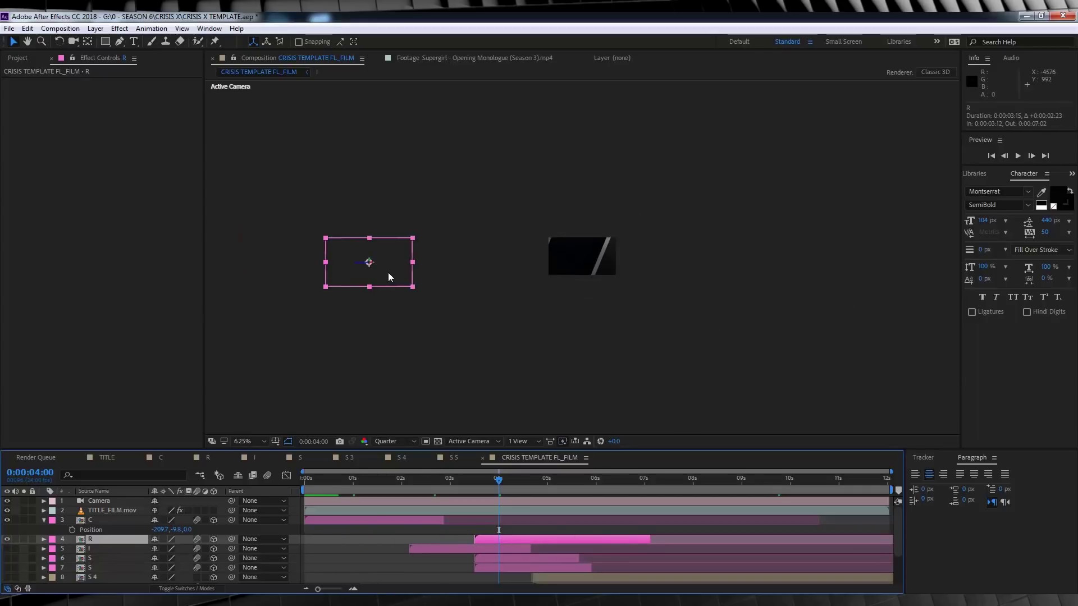
# Step: Centre clip R in the composition and make it start at 0:00:02:18
pyautogui.moveTo(389, 272); pyautogui.dragTo(584, 272)
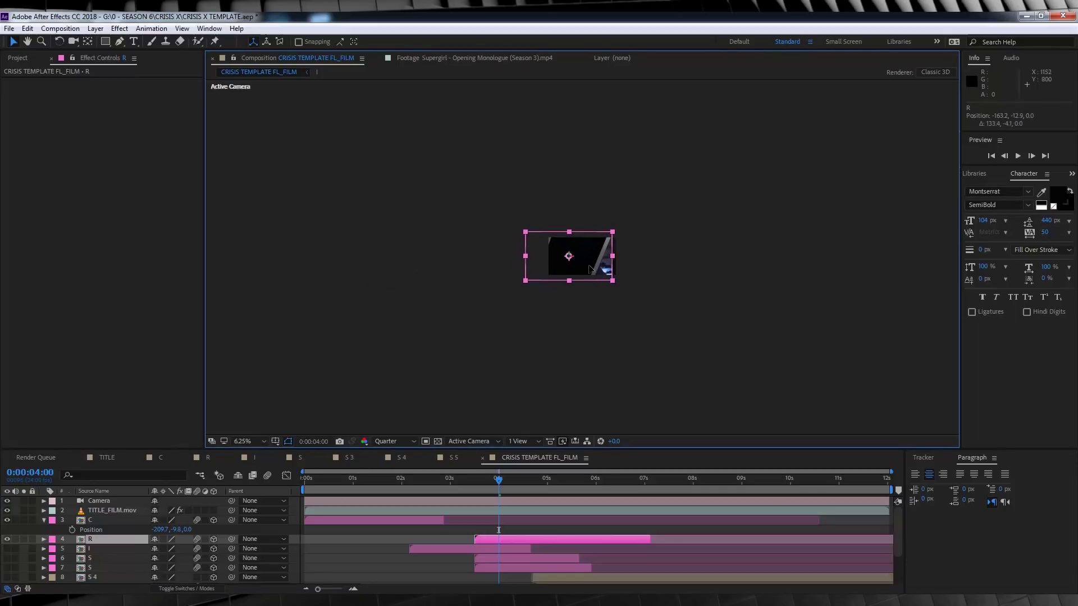
pyautogui.press('.')
pyautogui.press('.')
pyautogui.click(413, 522)
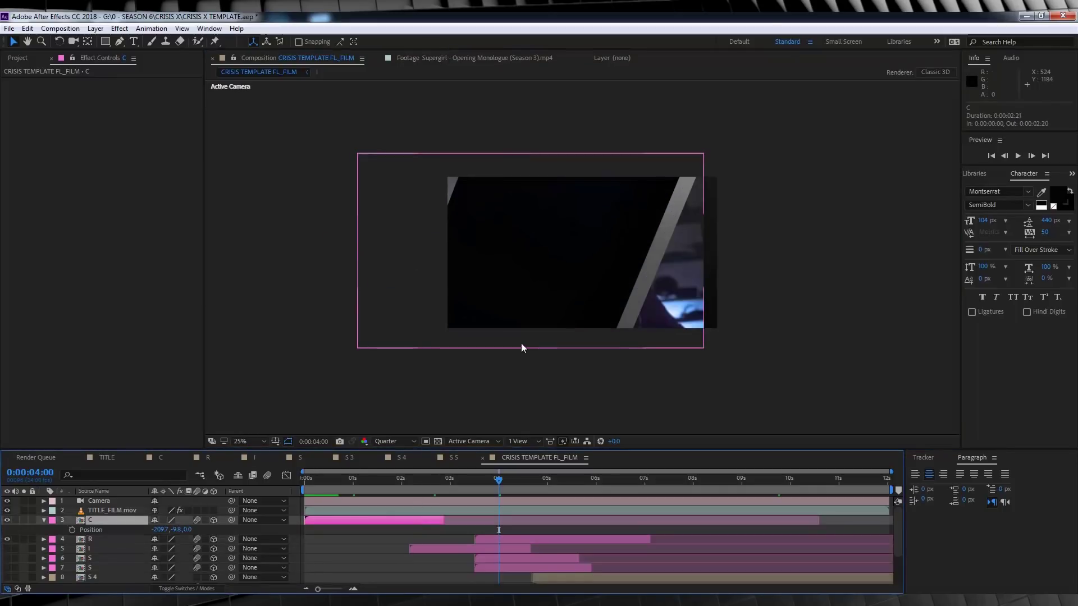
pyautogui.moveTo(325, 479); pyautogui.dragTo(443, 481)
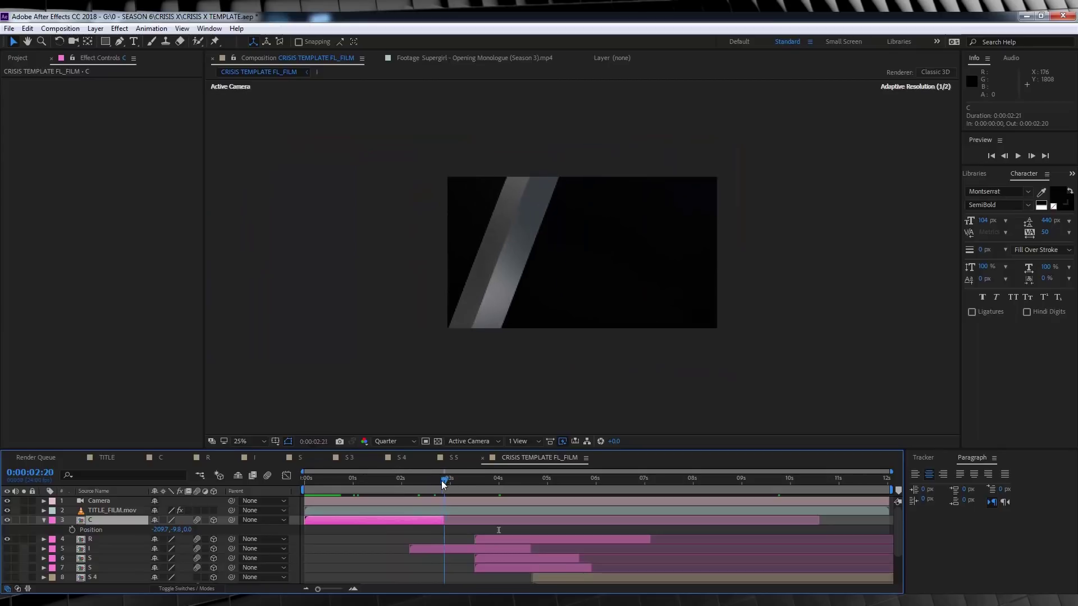
pyautogui.moveTo(482, 539); pyautogui.dragTo(447, 540)
pyautogui.moveTo(443, 480); pyautogui.dragTo(576, 487)
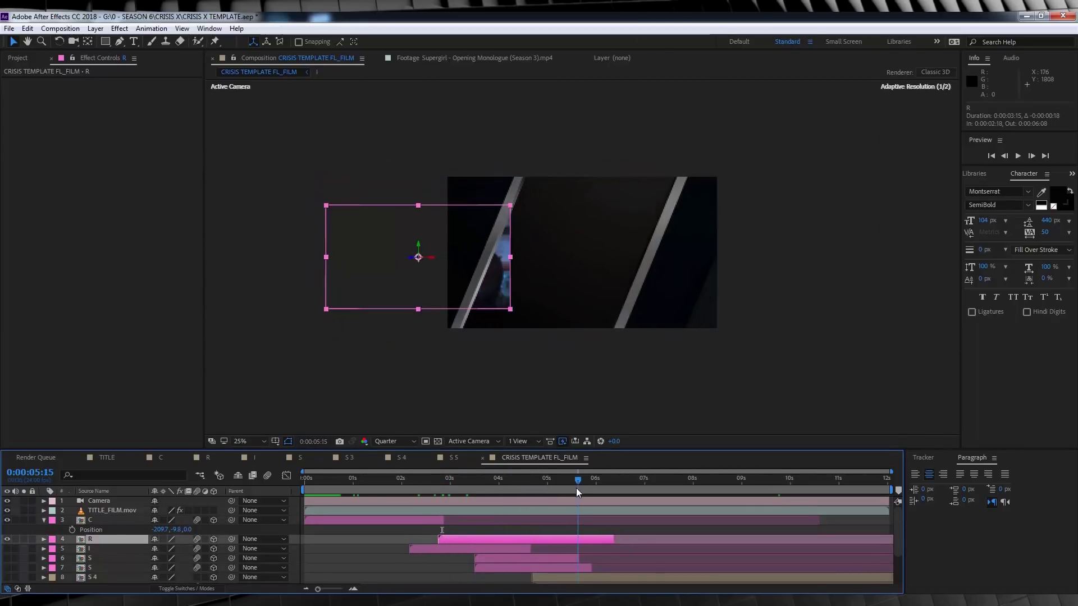
pyautogui.moveTo(469, 278); pyautogui.dragTo(610, 284)
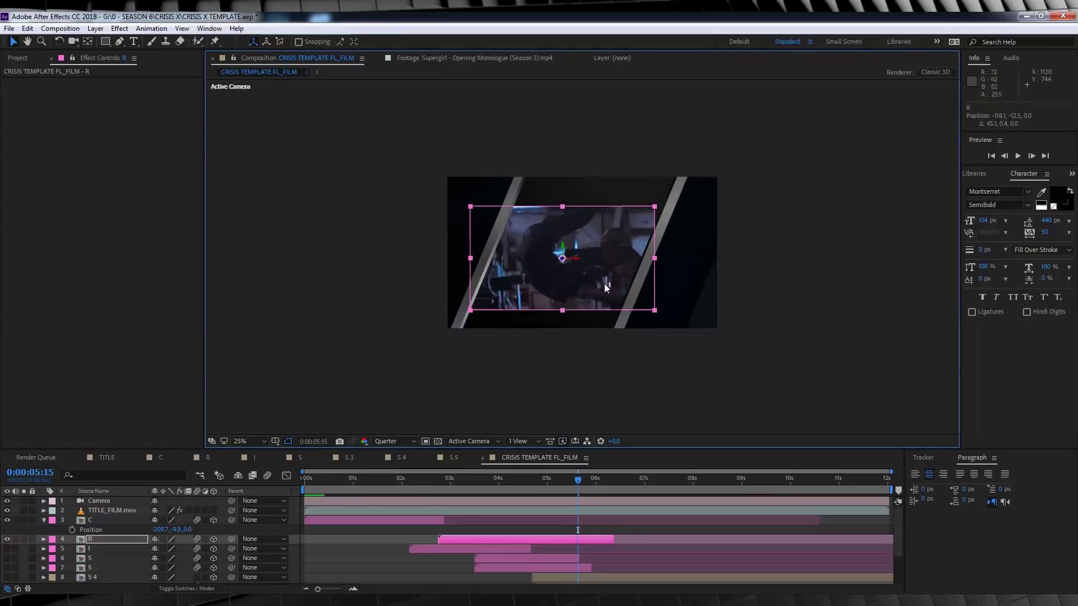
# Step: Try a 3.5% Scale on clip R and preview back to 2:20
pyautogui.click(115, 539)
pyautogui.press('s')
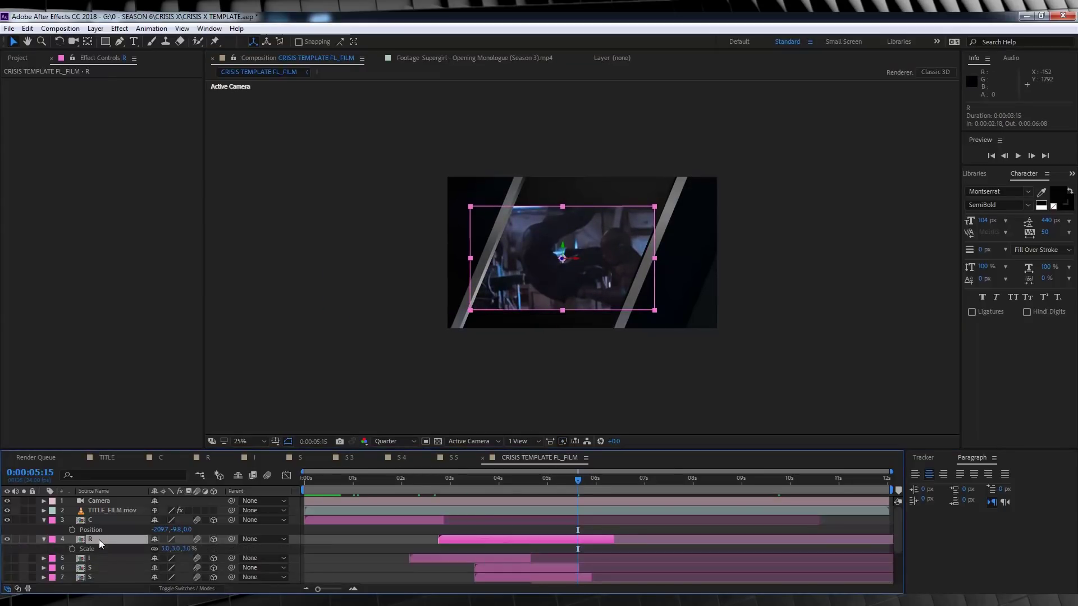
pyautogui.click(187, 549)
pyautogui.write('3.5')
pyautogui.press('Return')
pyautogui.press('Return')
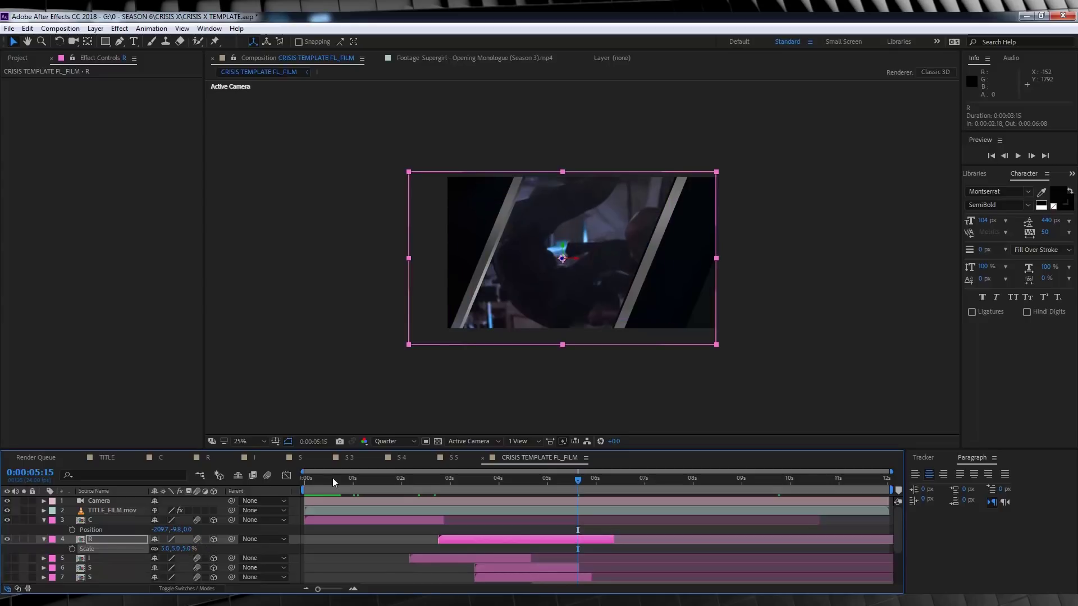
pyautogui.moveTo(311, 477); pyautogui.dragTo(588, 495)
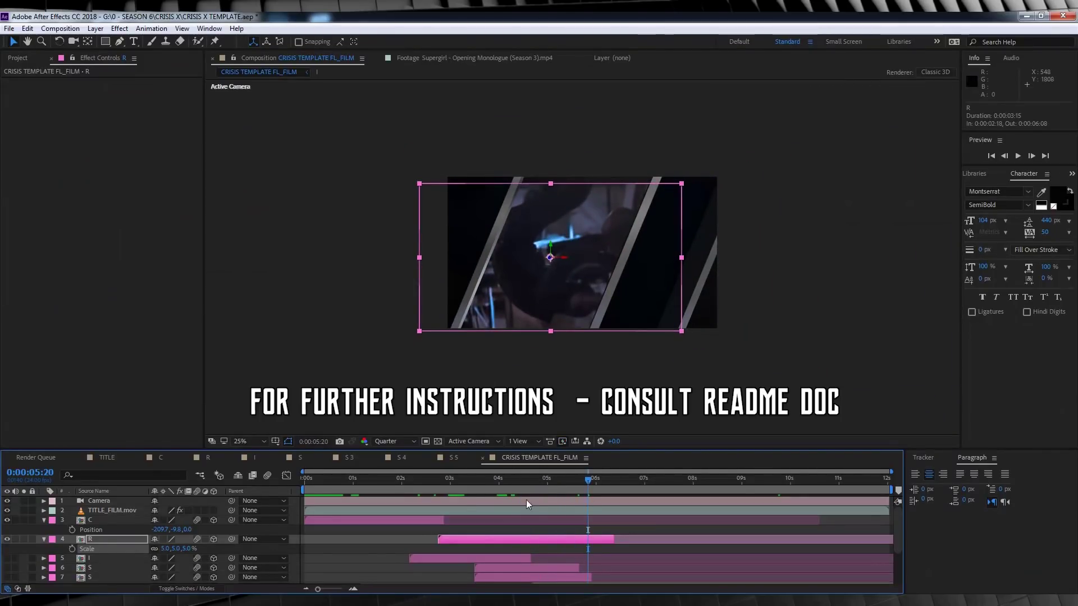
# Step: Set clip R's Scale to 5.5% and nudge it slightly upward
pyautogui.click(538, 540)
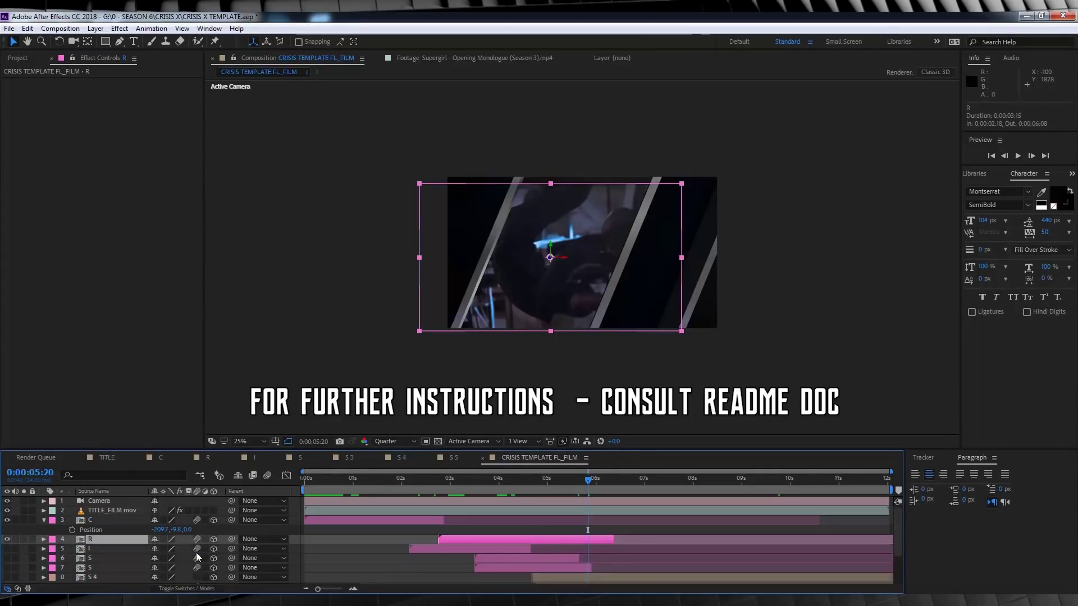
pyautogui.click(186, 548)
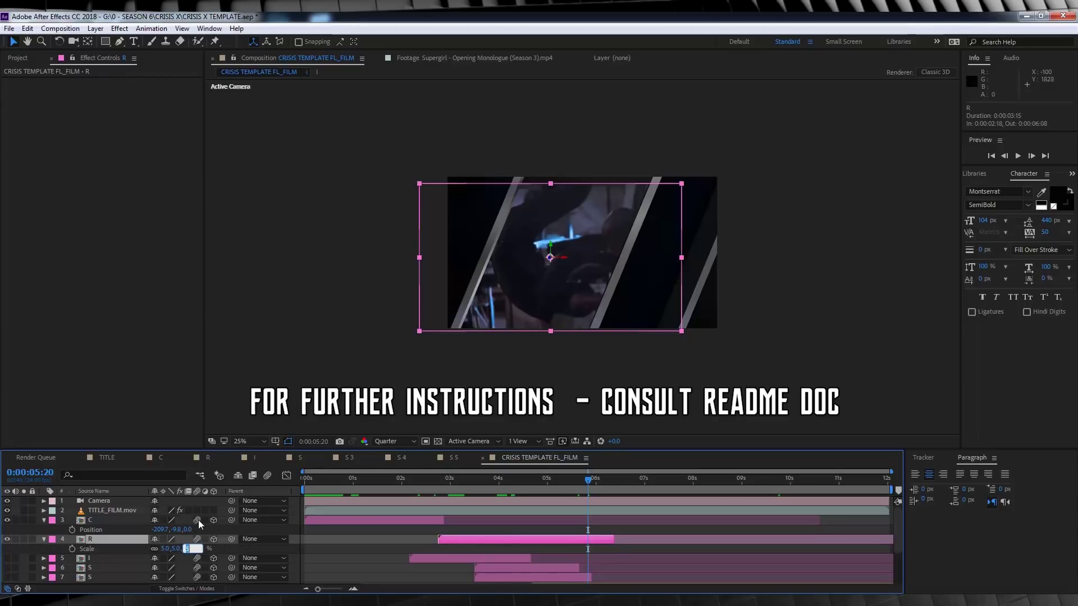
pyautogui.write('5.5')
pyautogui.press('Return')
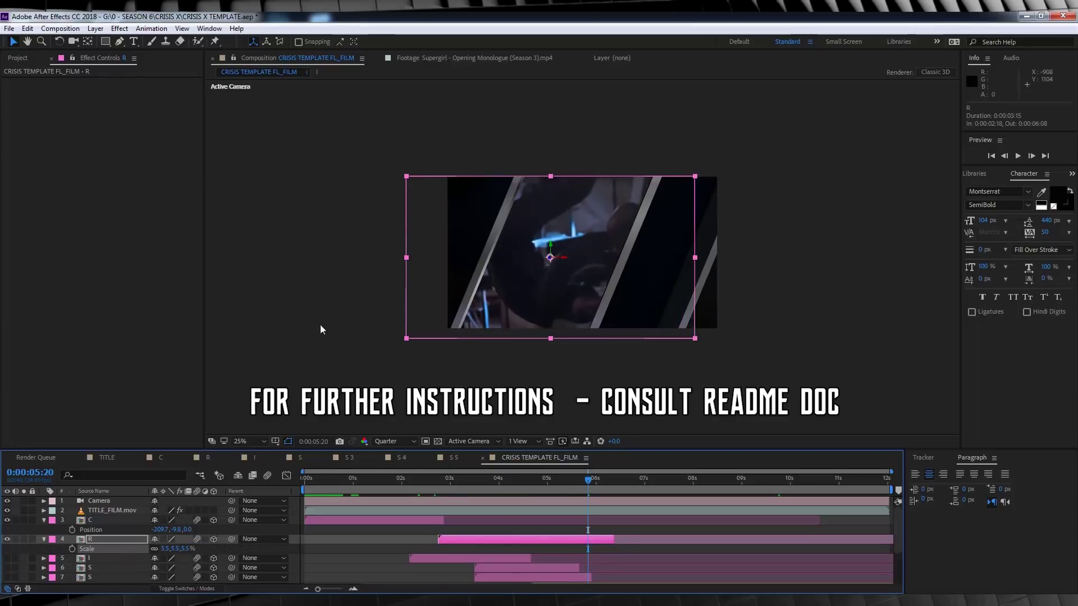
pyautogui.moveTo(533, 294); pyautogui.dragTo(534, 290)
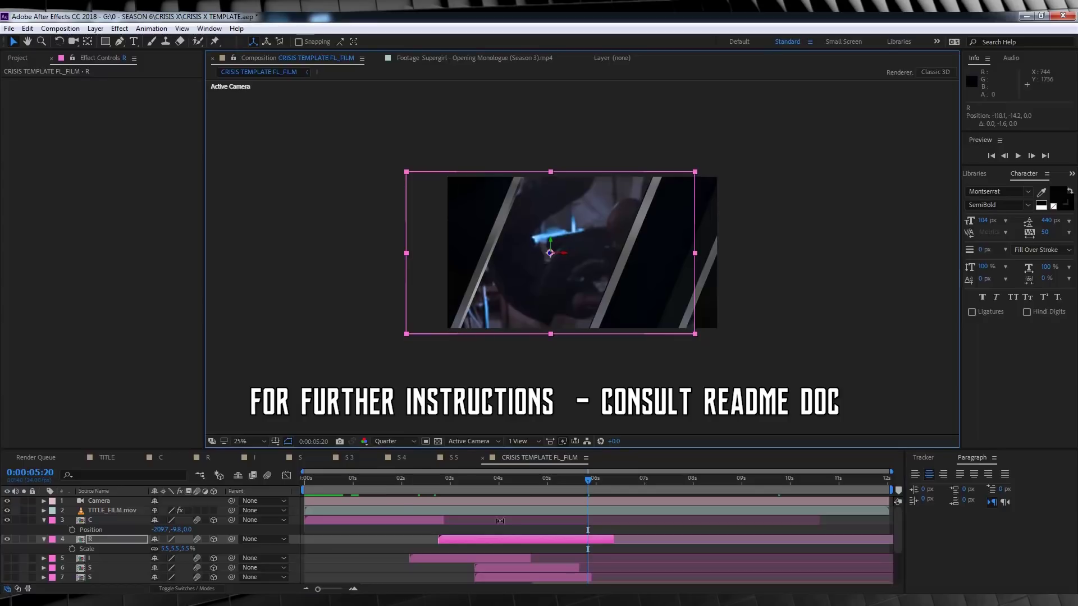
pyautogui.moveTo(336, 476); pyautogui.dragTo(591, 488)
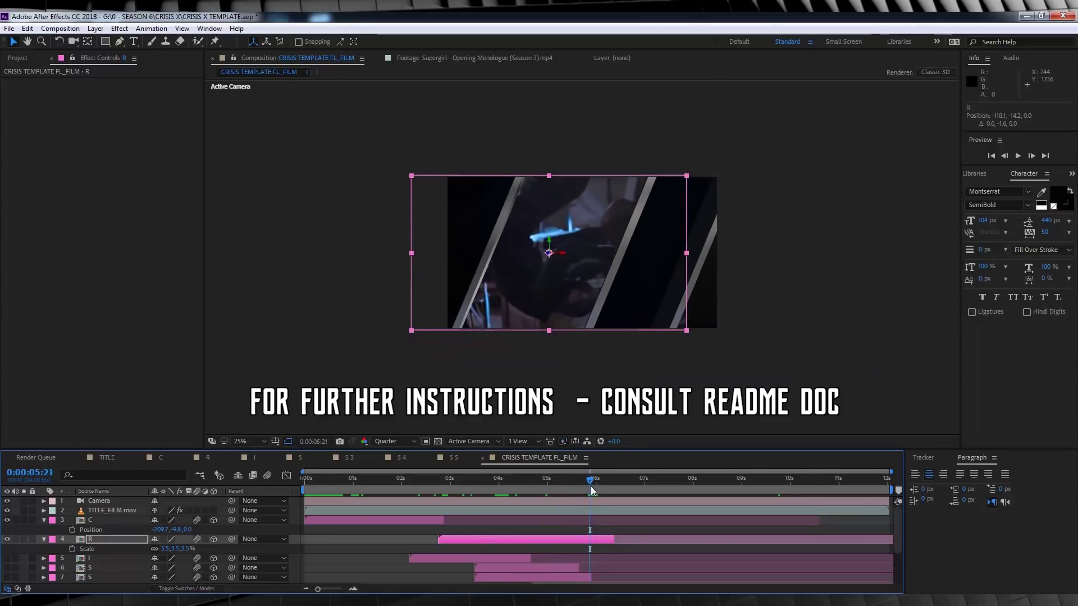
# Step: Trim clip R to end at 0:00:05:20 and re-enable letter layers 5–7 at 7:21
pyautogui.moveTo(114, 568)
pyautogui.mouseDown()
pyautogui.moveTo(98, 562)
pyautogui.moveTo(85, 576)
pyautogui.mouseUp()
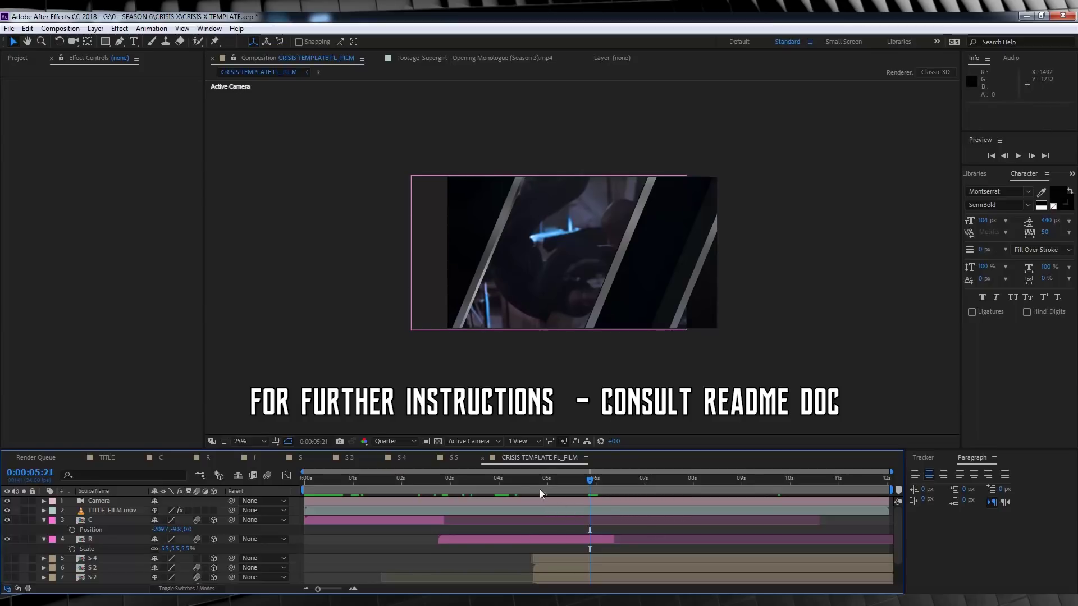
pyautogui.moveTo(525, 485); pyautogui.dragTo(588, 489)
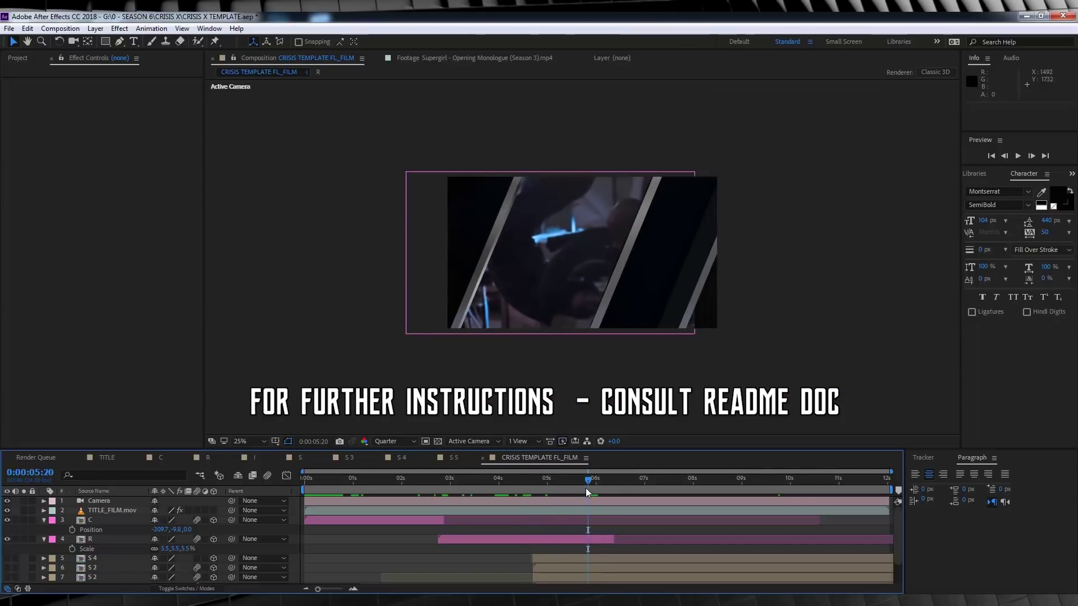
pyautogui.moveTo(611, 538); pyautogui.dragTo(588, 539)
pyautogui.moveTo(593, 481); pyautogui.dragTo(686, 483)
pyautogui.moveTo(6, 558); pyautogui.dragTo(7, 579)
# Step: Move clip S 4 onto the letter F and fit its mask corners to the F
pyautogui.scroll(-2, 11, 578)
pyautogui.click(649, 531)
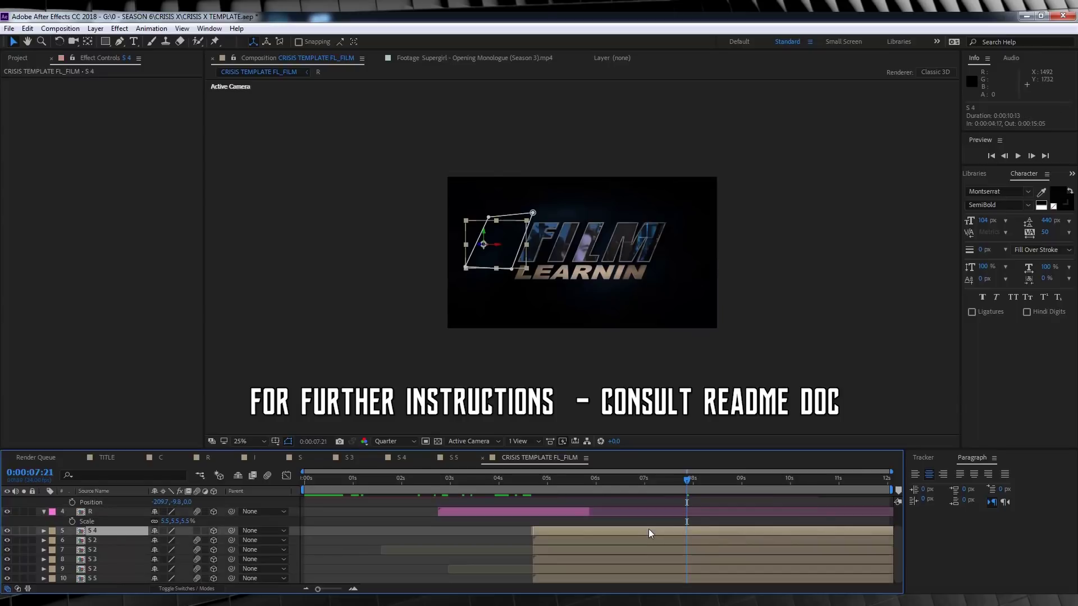
pyautogui.press('.')
pyautogui.press('.')
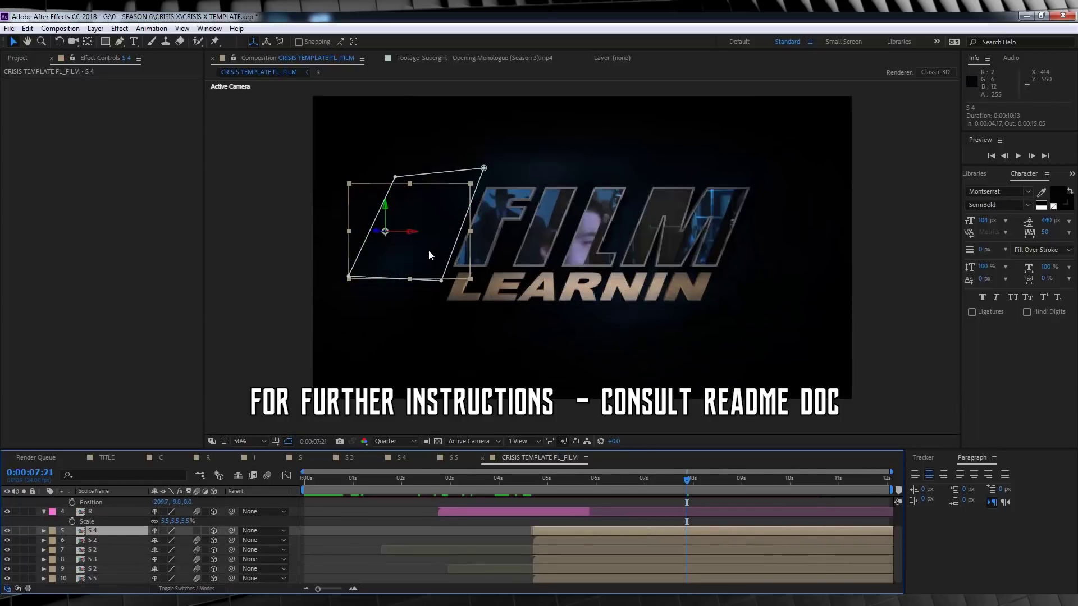
pyautogui.moveTo(429, 255); pyautogui.dragTo(499, 248)
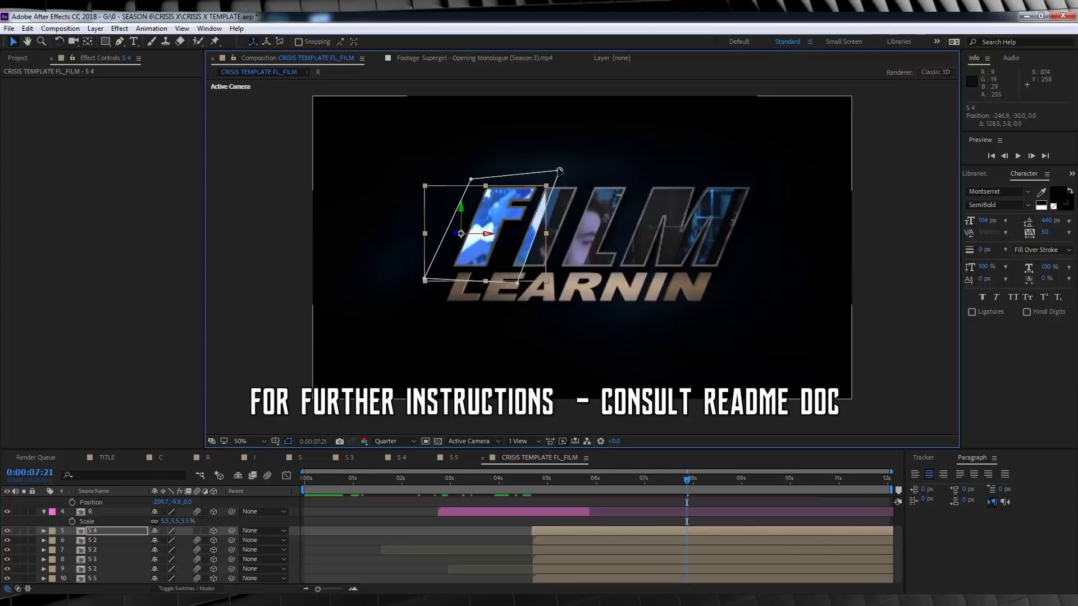
pyautogui.moveTo(560, 170); pyautogui.dragTo(541, 175)
pyautogui.moveTo(517, 283); pyautogui.dragTo(509, 276)
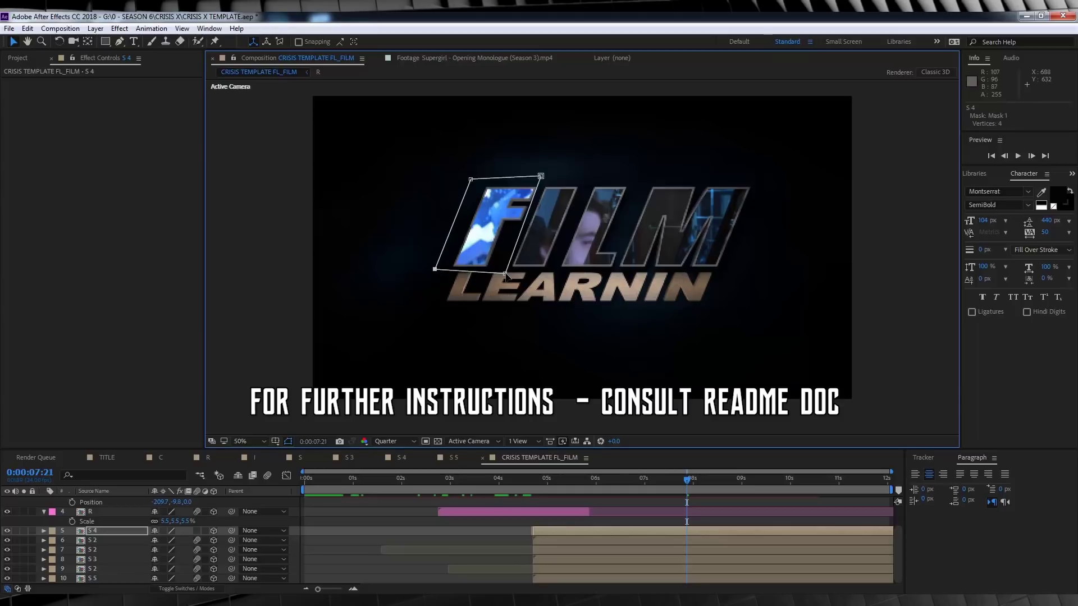
# Step: Shift the S 2 clips right over the letters and narrow the S 2 mask
pyautogui.click(93, 541)
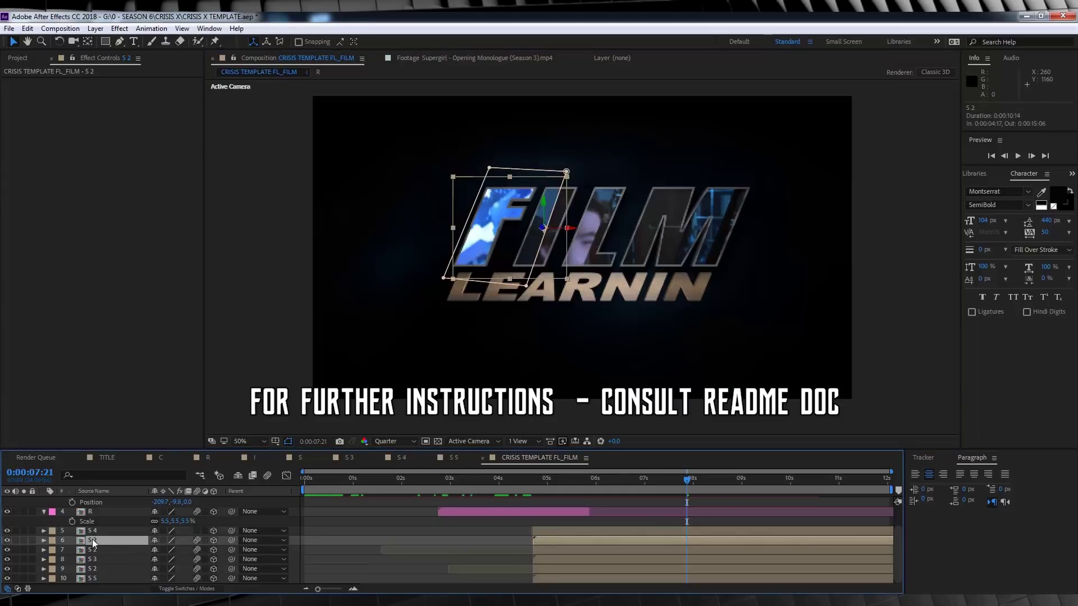
pyautogui.moveTo(530, 236); pyautogui.dragTo(564, 240)
pyautogui.moveTo(614, 173); pyautogui.dragTo(542, 181)
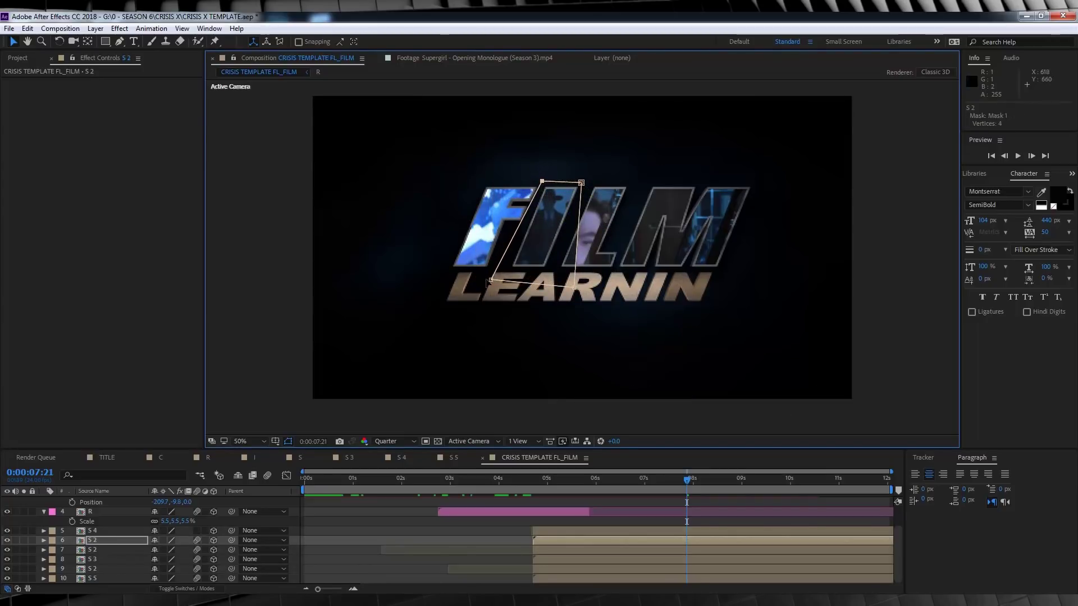
pyautogui.moveTo(491, 279); pyautogui.dragTo(507, 270)
pyautogui.rightClick(558, 247)
pyautogui.press('Escape')
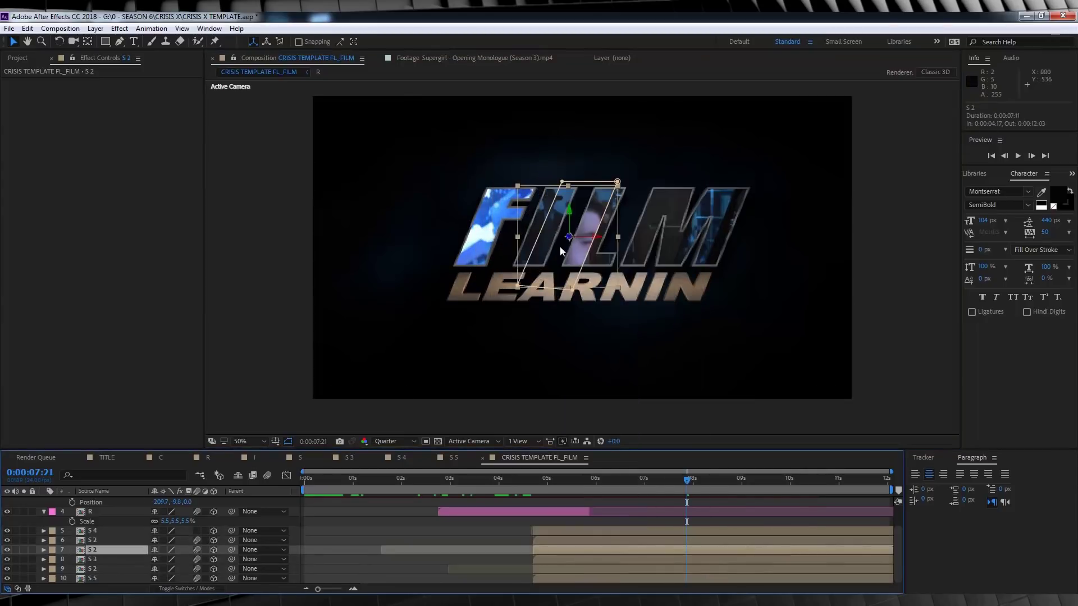
pyautogui.moveTo(560, 247); pyautogui.dragTo(591, 245)
# Step: Move the S 3 clip right and reshape its mask to fit the letter M
pyautogui.click(588, 247)
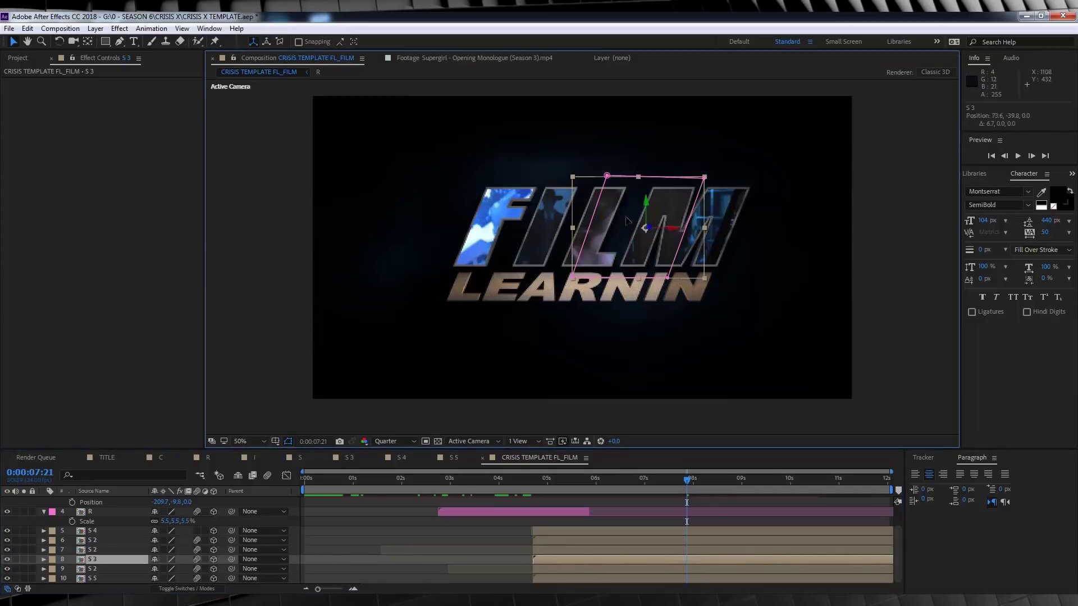
pyautogui.moveTo(642, 221); pyautogui.dragTo(661, 222)
pyautogui.moveTo(745, 178); pyautogui.dragTo(749, 181)
pyautogui.moveTo(647, 177); pyautogui.dragTo(642, 181)
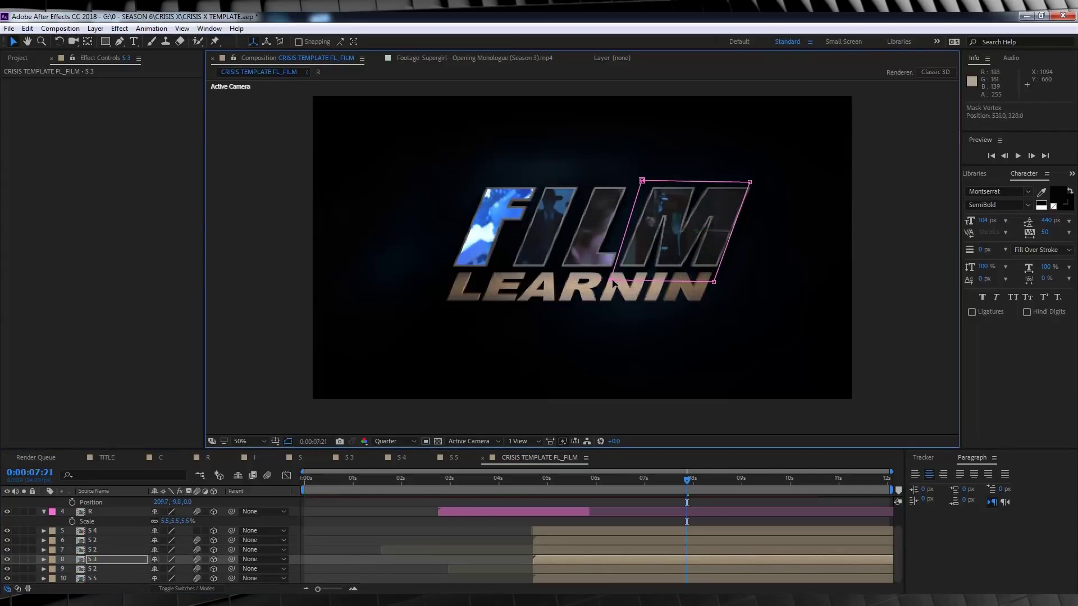
pyautogui.moveTo(709, 279); pyautogui.dragTo(719, 283)
# Step: Delete the lower S 2 and S 5 clip layers
pyautogui.click(90, 569)
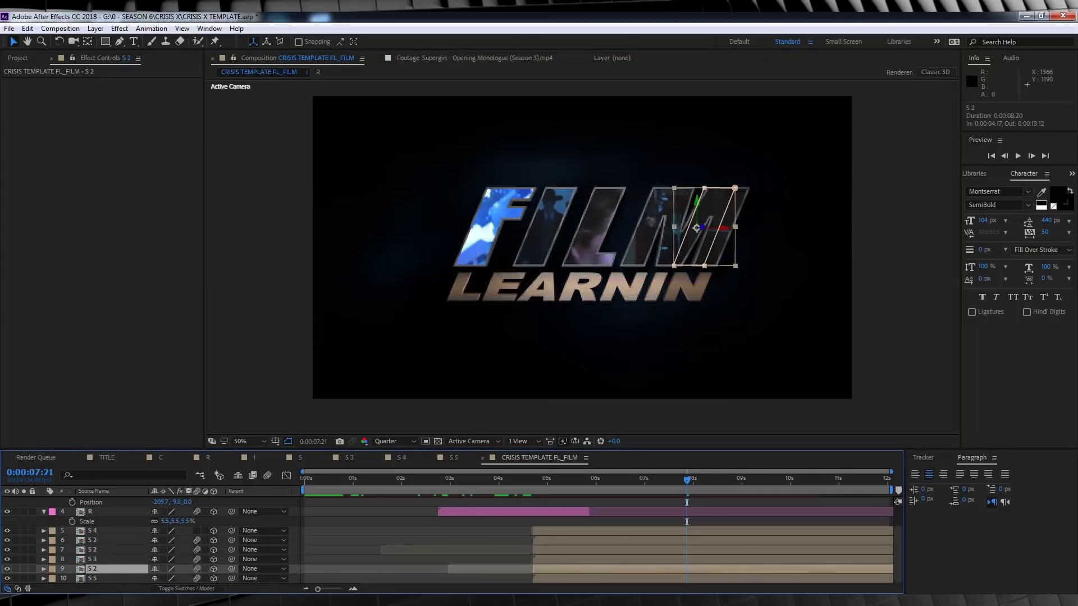
pyautogui.keyDown('shift'); pyautogui.click(89, 578); pyautogui.keyUp('shift')
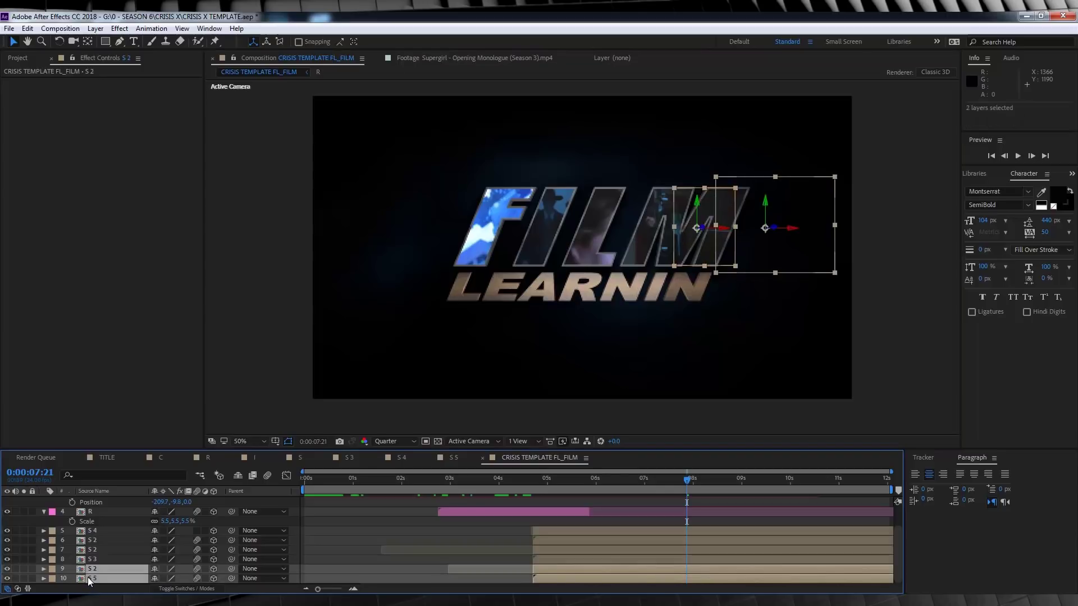
pyautogui.press('Delete')
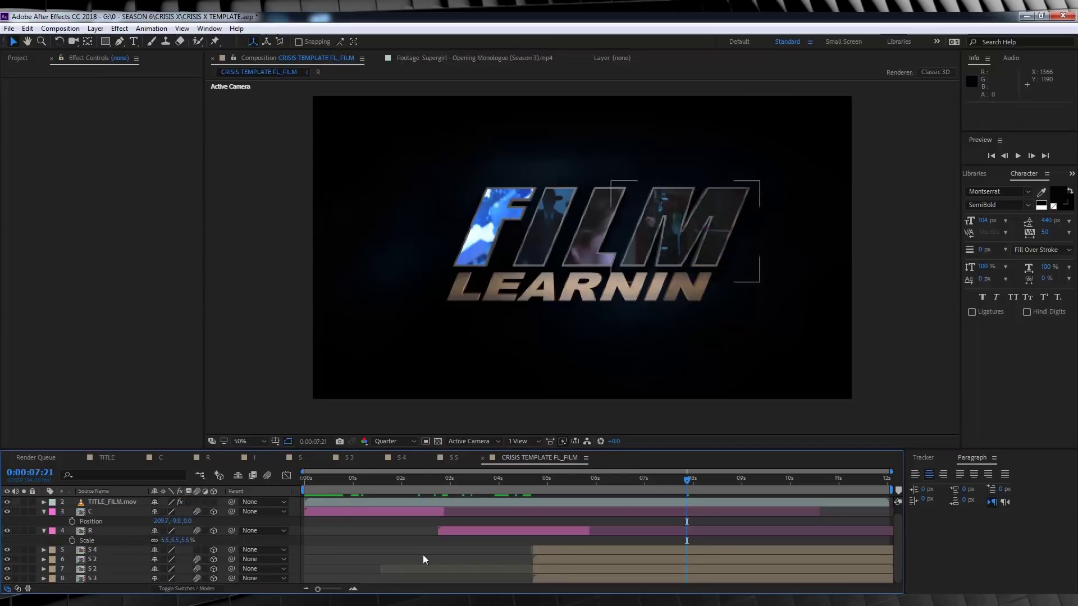
# Step: Preview the FILM LEARNIN comp from the start, then collapse the open layer properties
pyautogui.click(421, 522)
pyautogui.press('space')
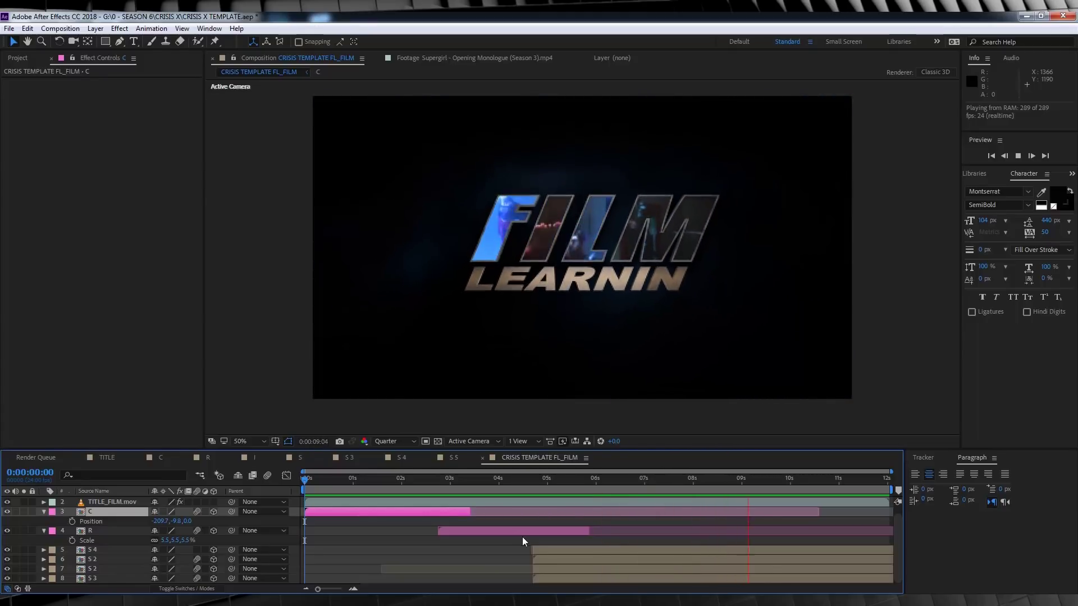
pyautogui.press('h')
pyautogui.press('space')
pyautogui.press('u')
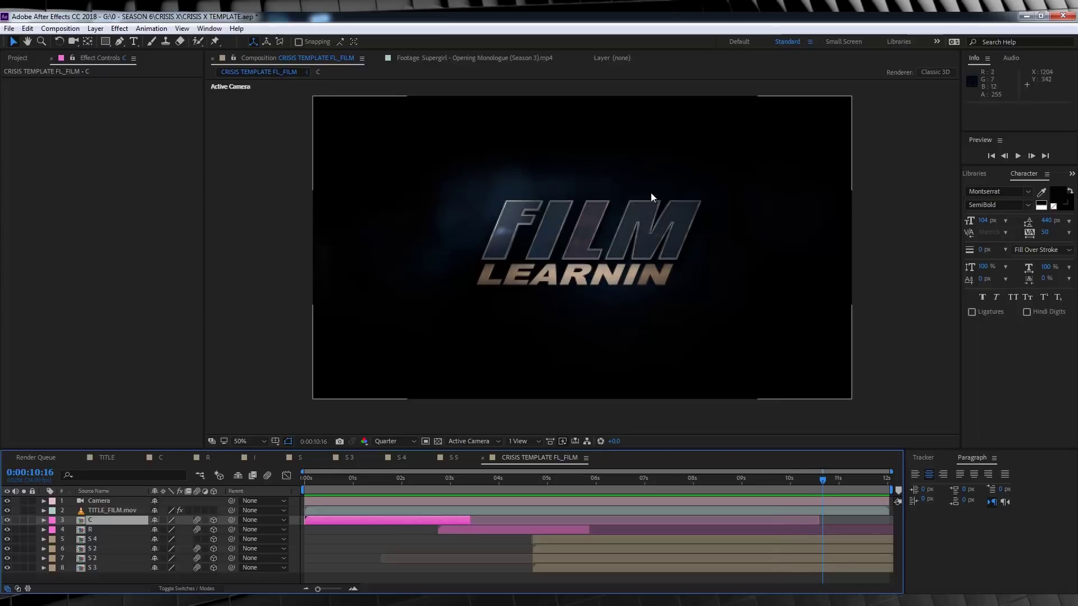
# Step: In the TITLE comp, select TITLEX.mov's Find Edges and Matte Choker effects to copy
pyautogui.click(102, 456)
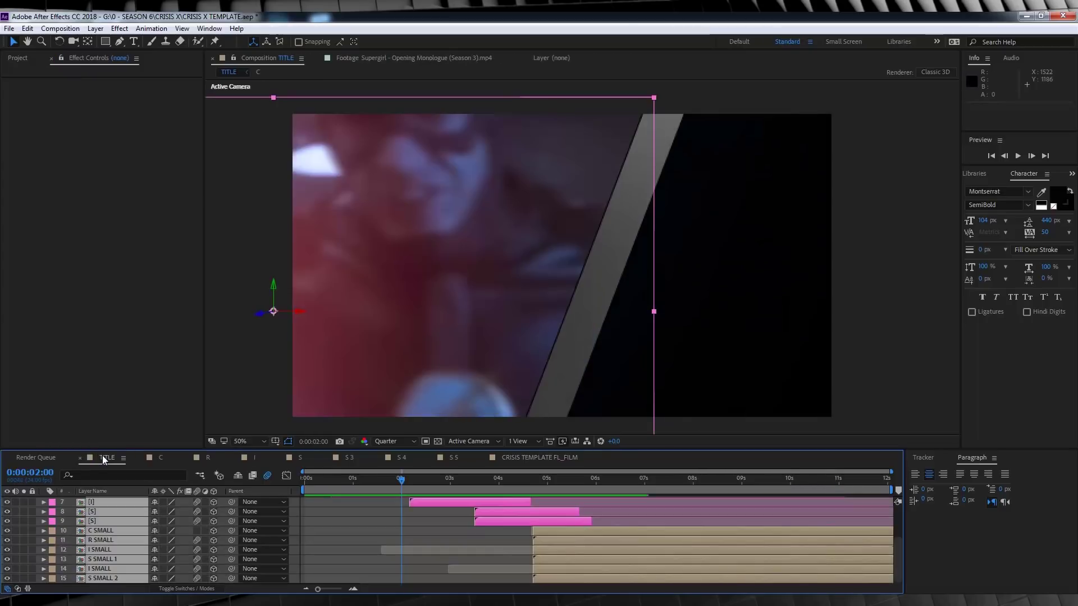
pyautogui.scroll(3, 107, 533)
pyautogui.click(102, 520)
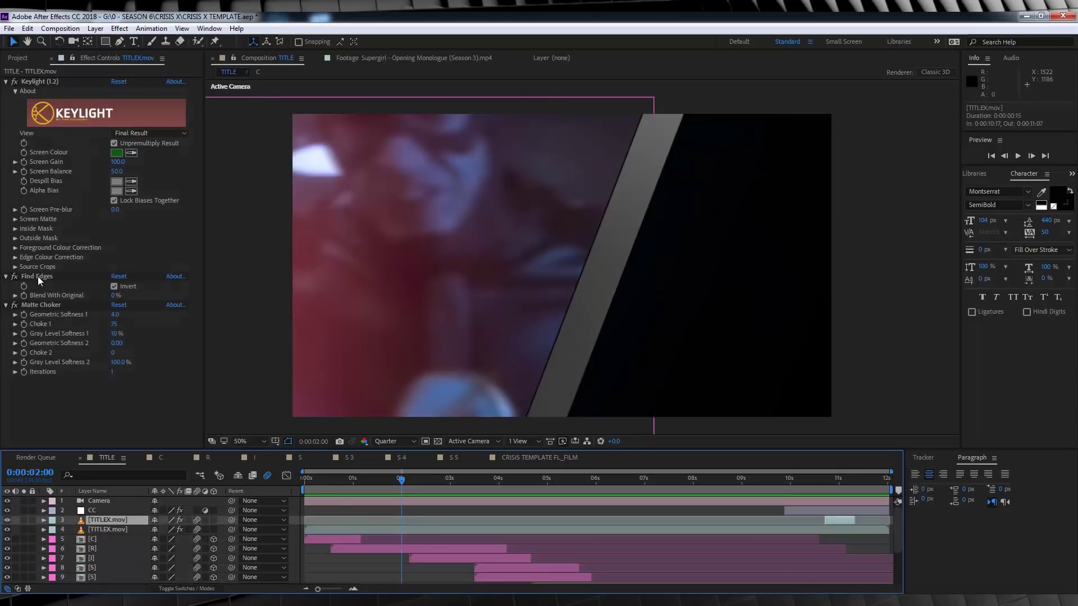
pyautogui.click(36, 277)
pyautogui.keyDown('ctrl'); pyautogui.click(41, 305); pyautogui.keyUp('ctrl')
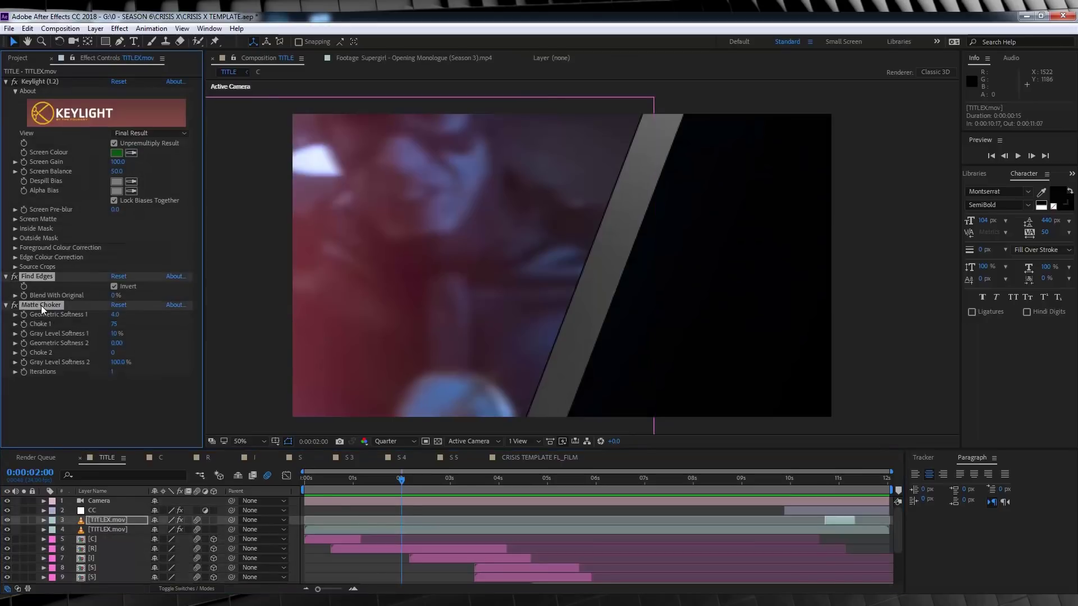
# Step: Duplicate TITLE_FILM.mov in CRISIS TEMPLATE FL_FILM and paste both effects onto the copy
pyautogui.click(510, 459)
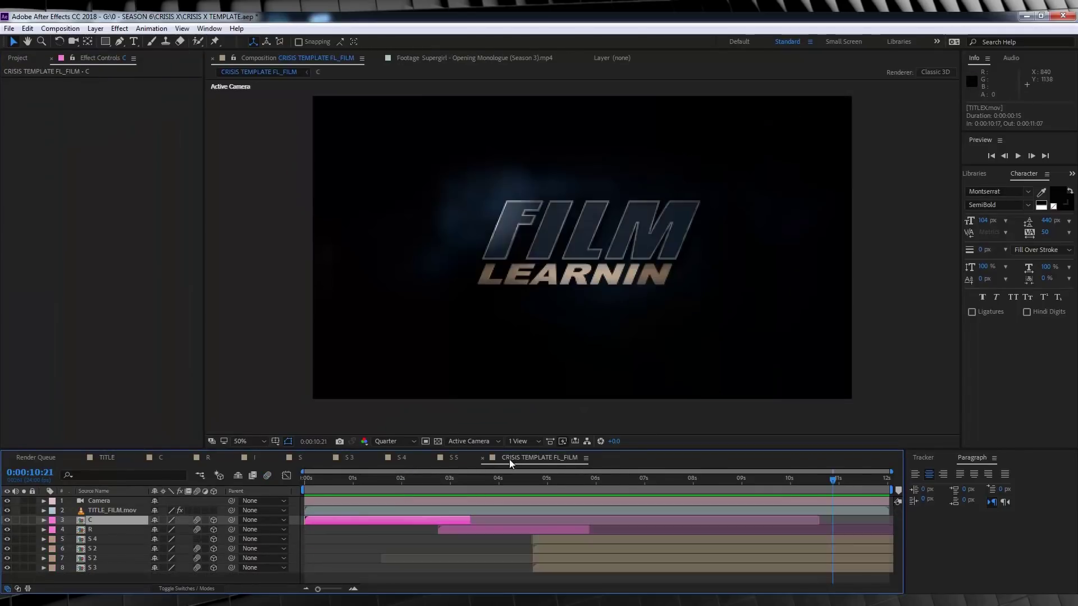
pyautogui.click(120, 511)
pyautogui.hotkey('ctrl', 'd')
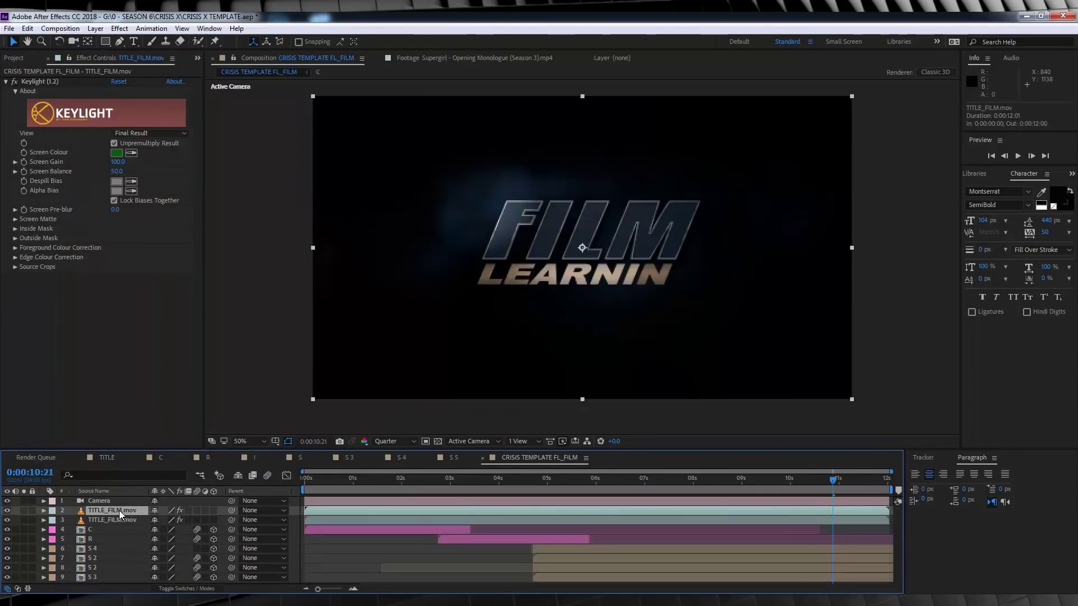
pyautogui.hotkey('ctrl', 'v')
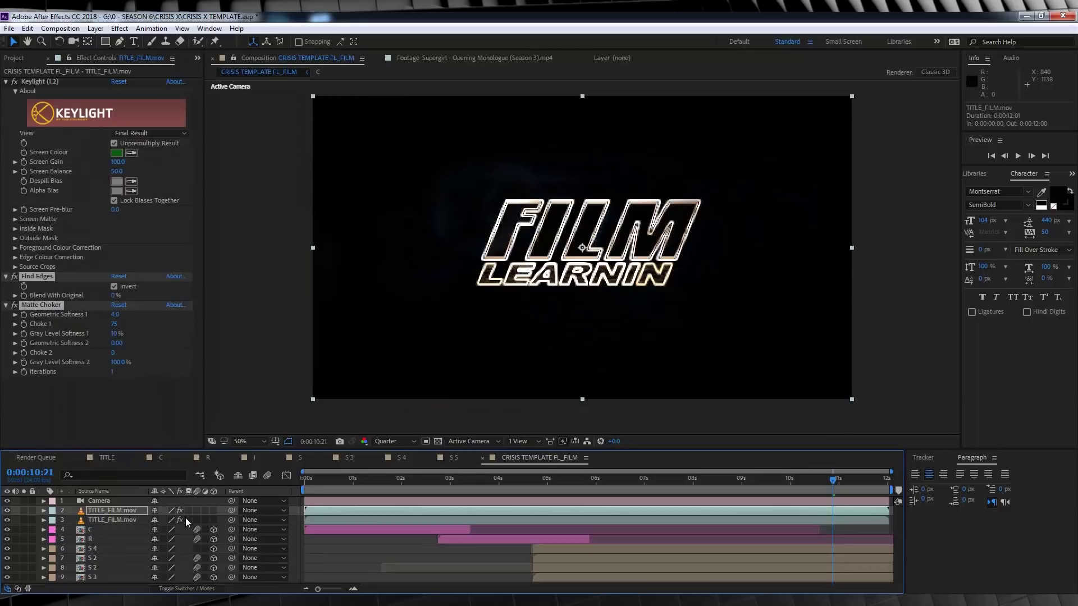
pyautogui.click(204, 590)
# Step: Set the outlined title copy to Screen blend mode at 20% opacity
pyautogui.click(178, 510)
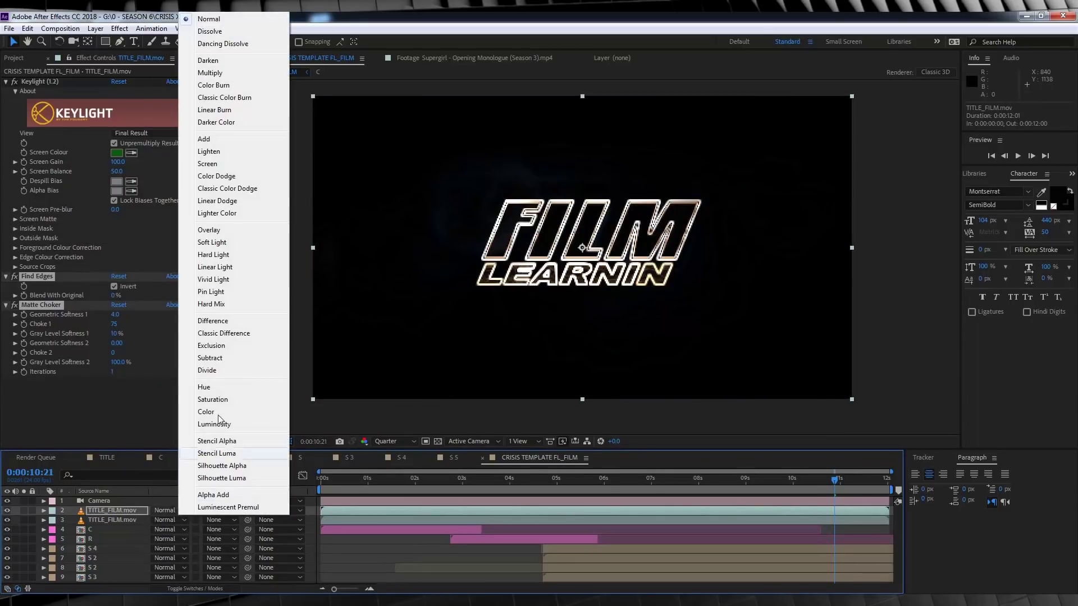
pyautogui.click(208, 164)
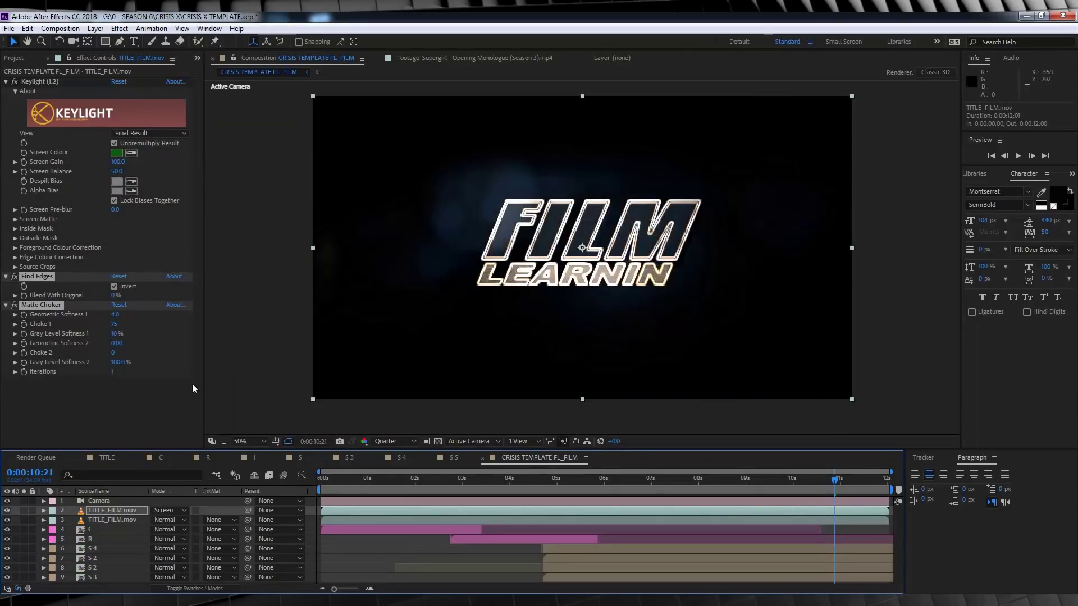
pyautogui.click(109, 513)
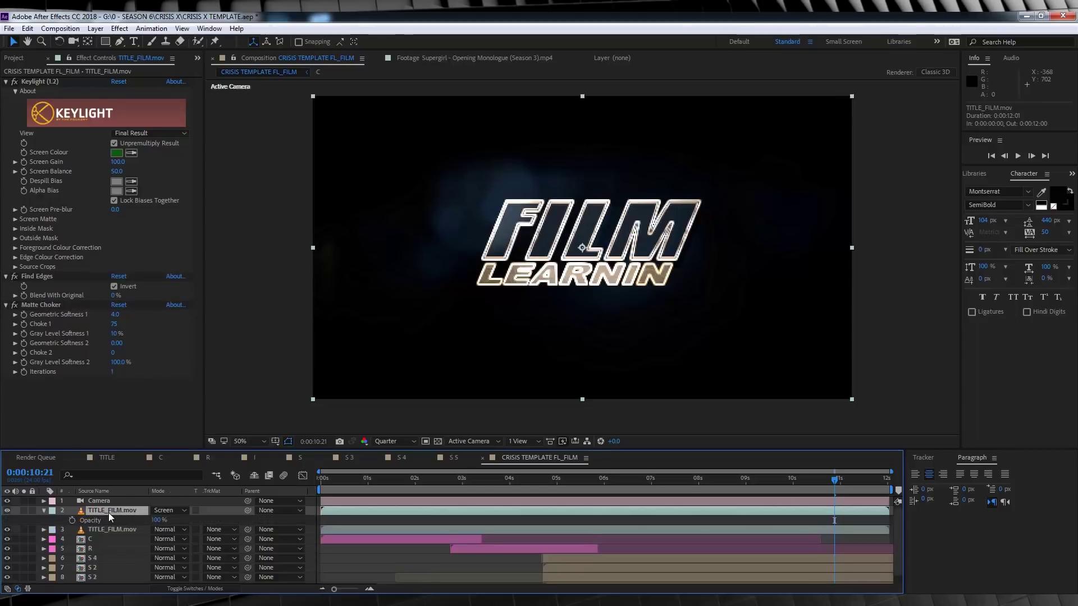
pyautogui.press('t')
pyautogui.press('Return')
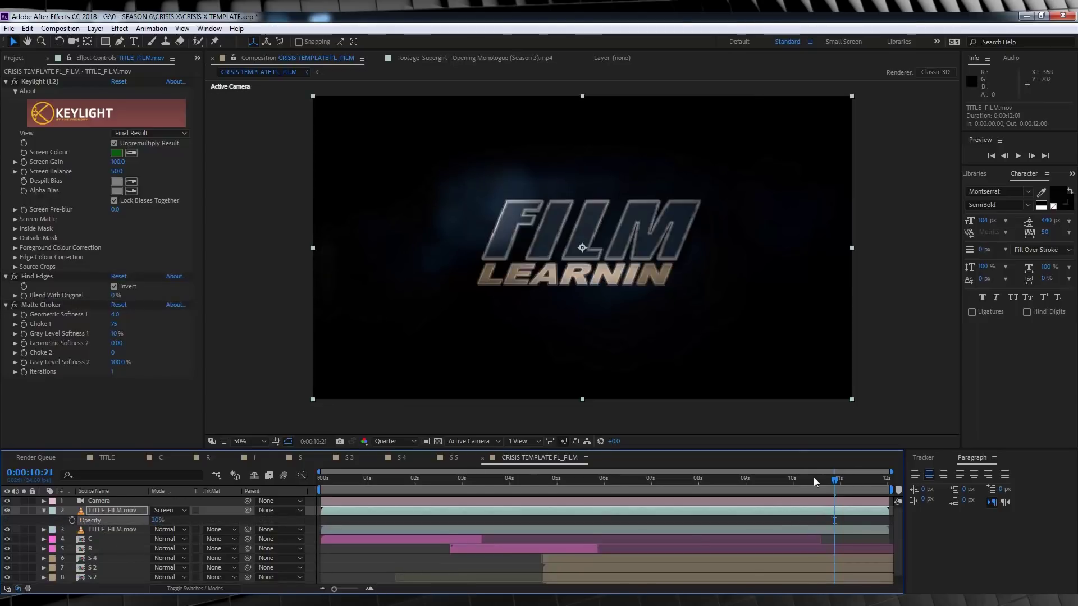
# Step: Trim the outlined copy so it starts near 11 seconds, then go to the TITLE comp
pyautogui.moveTo(815, 481); pyautogui.dragTo(833, 482)
pyautogui.moveTo(321, 510); pyautogui.dragTo(866, 509)
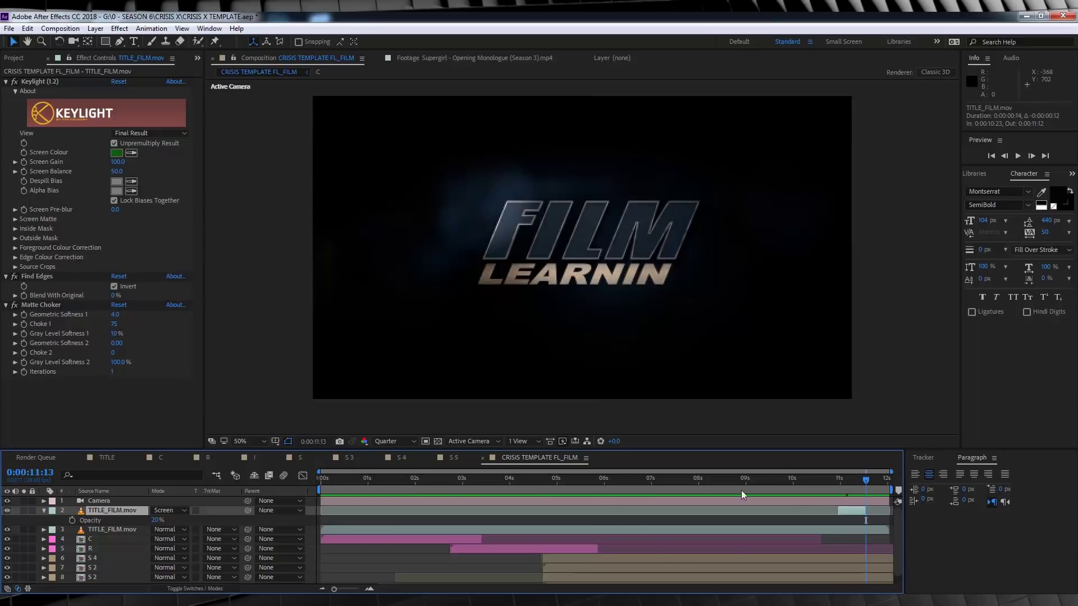
pyautogui.click(107, 458)
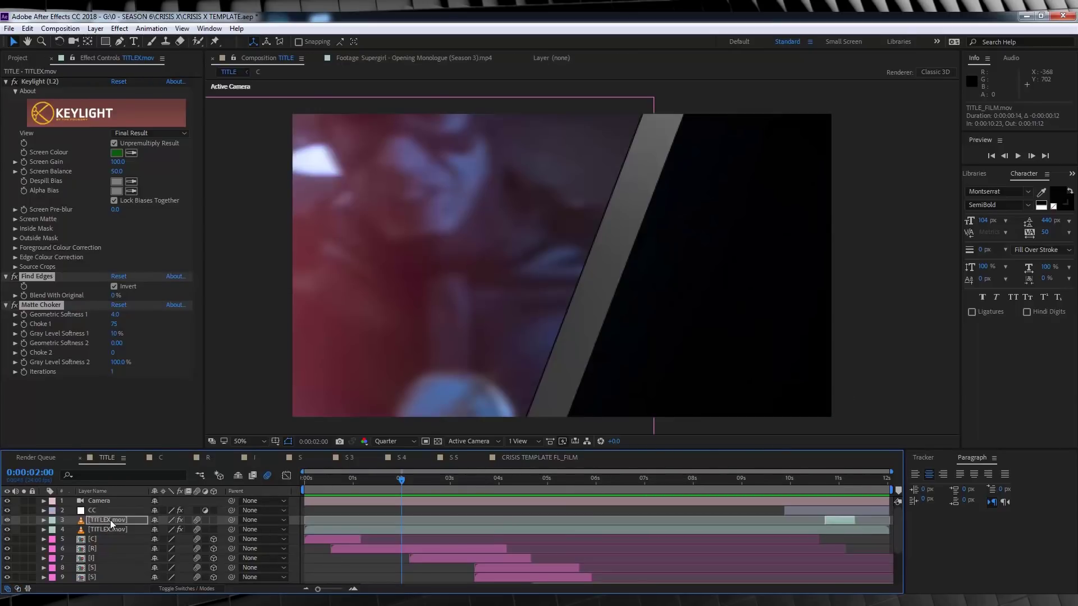
# Step: Paste TITLEX.mov's Mask 1 onto the outlined copy at 10:23 and check the sweep across FILM
pyautogui.press('m')
pyautogui.click(88, 530)
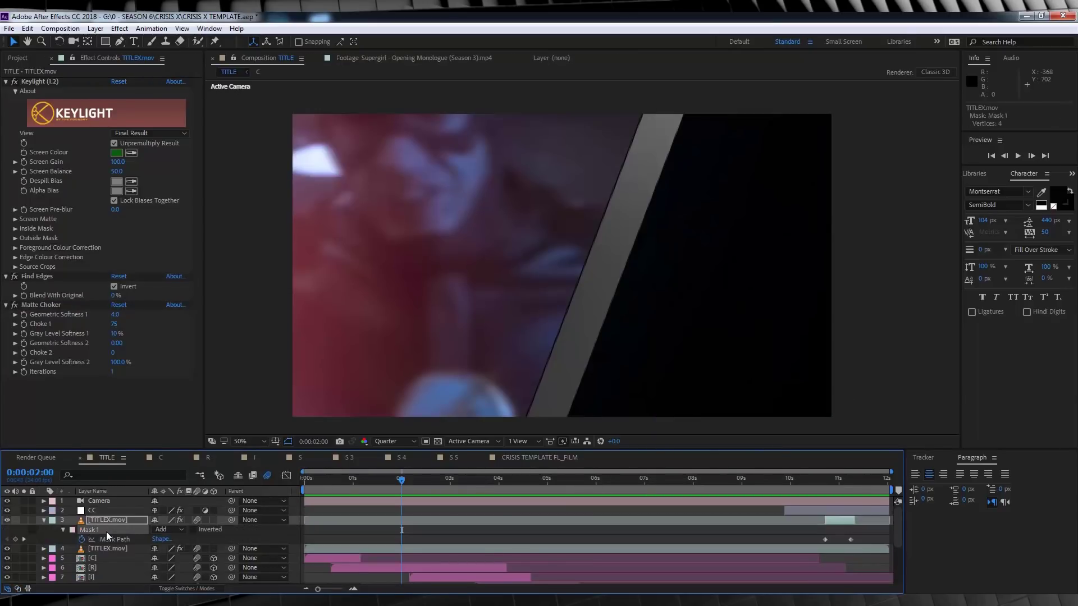
pyautogui.click(548, 458)
pyautogui.moveTo(847, 481); pyautogui.dragTo(840, 480)
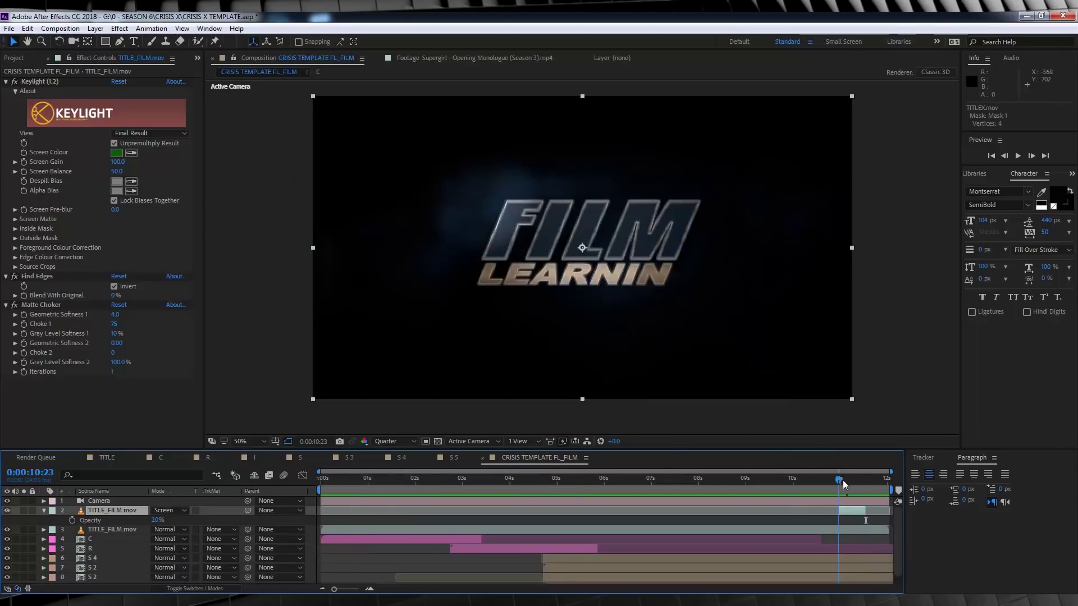
pyautogui.hotkey('ctrl', 'v')
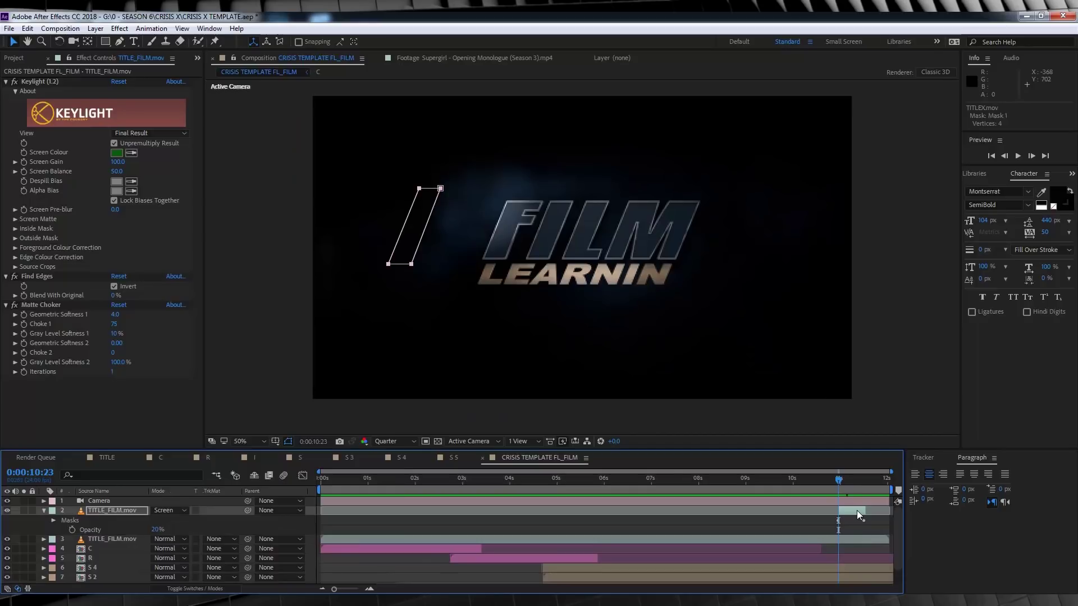
pyautogui.moveTo(838, 481); pyautogui.dragTo(860, 481)
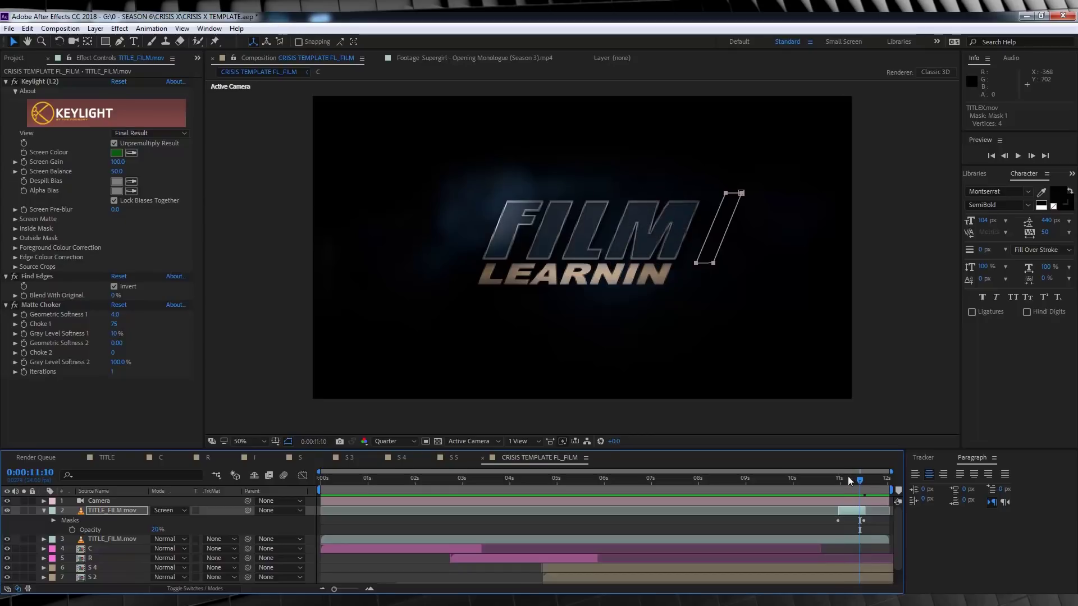
# Step: Preview the CRISIS TEMPLATE FL_FILM comp from the beginning
pyautogui.click(322, 481)
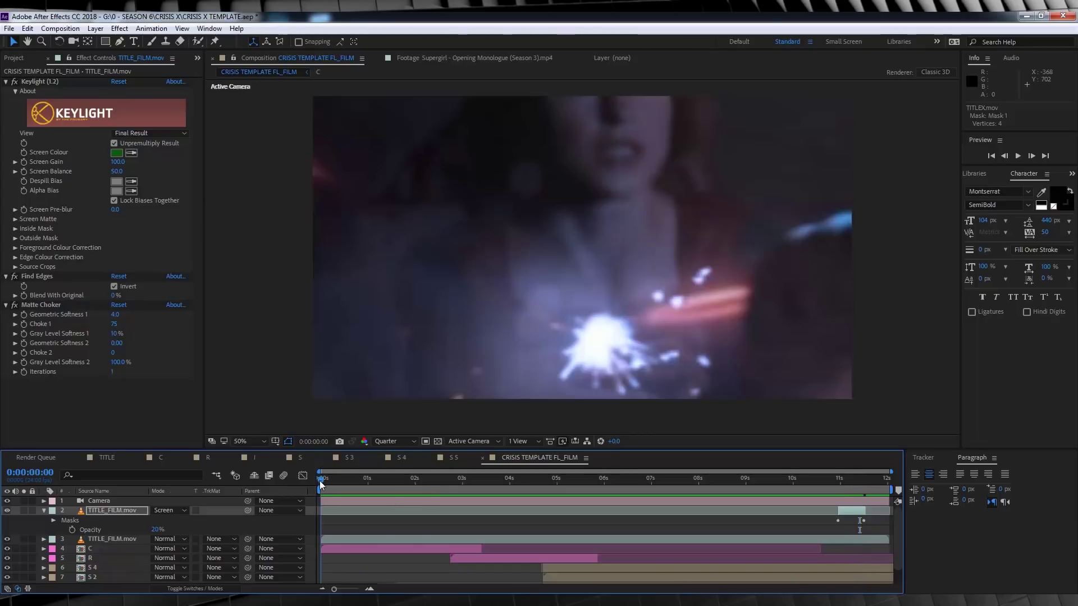
pyautogui.press('space')
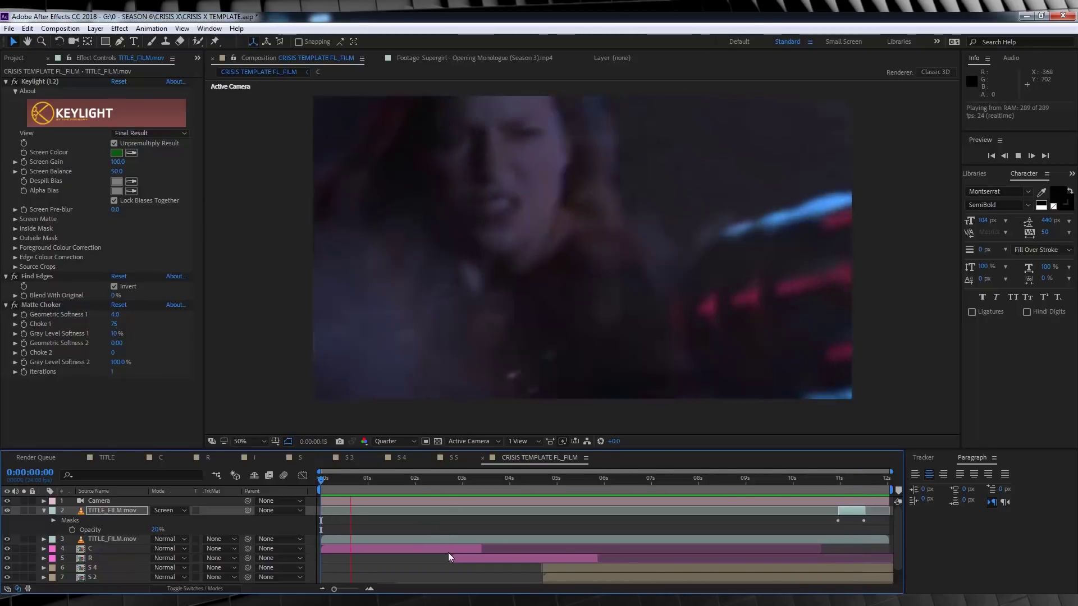